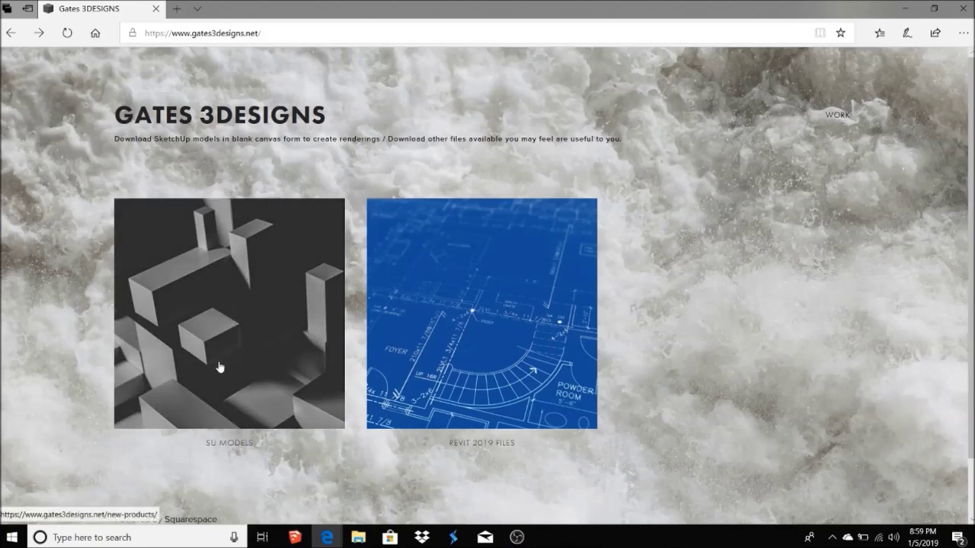
Open the SU Models page on gates3designs.net and scroll through its product grid.
click(273, 344)
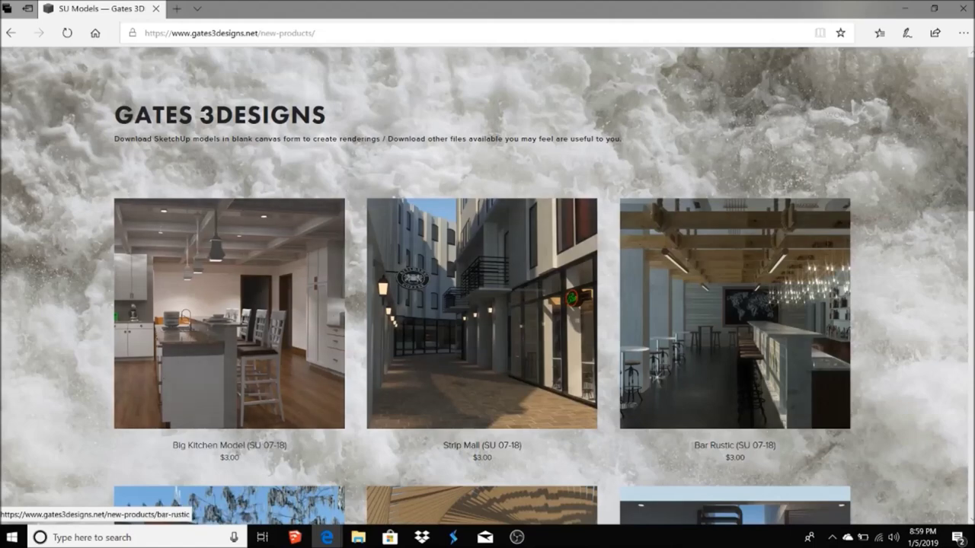
scroll(565, 275, down, 2)
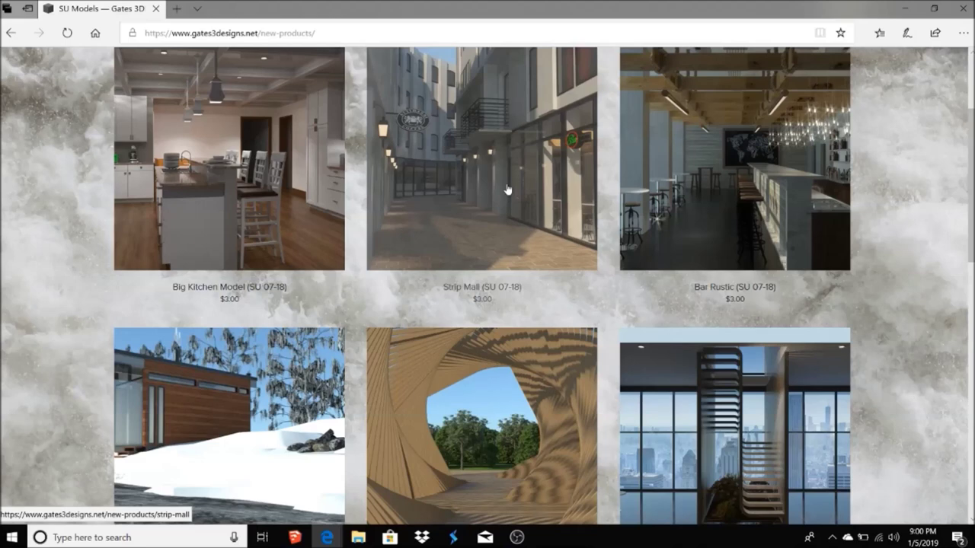
scroll(508, 189, down, 3)
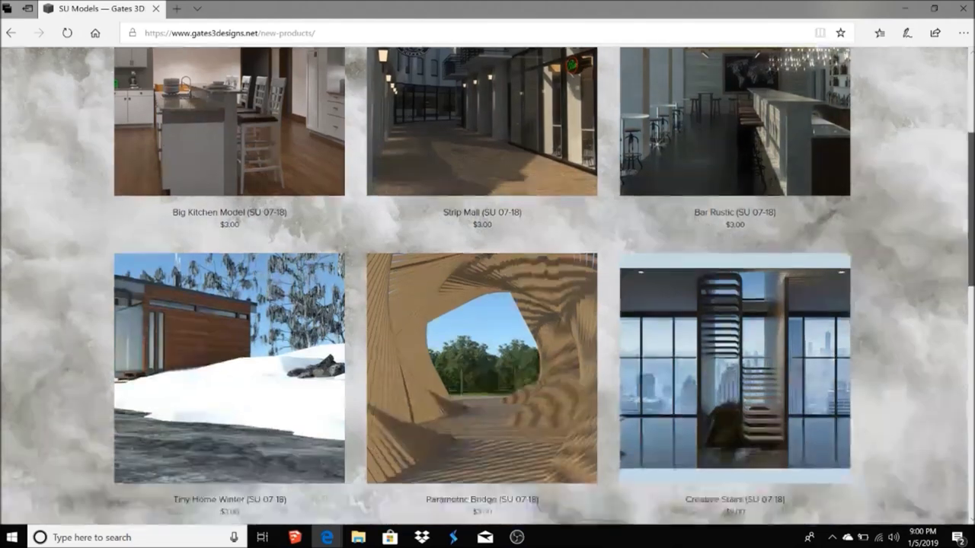
drag(971, 259, 969, 37)
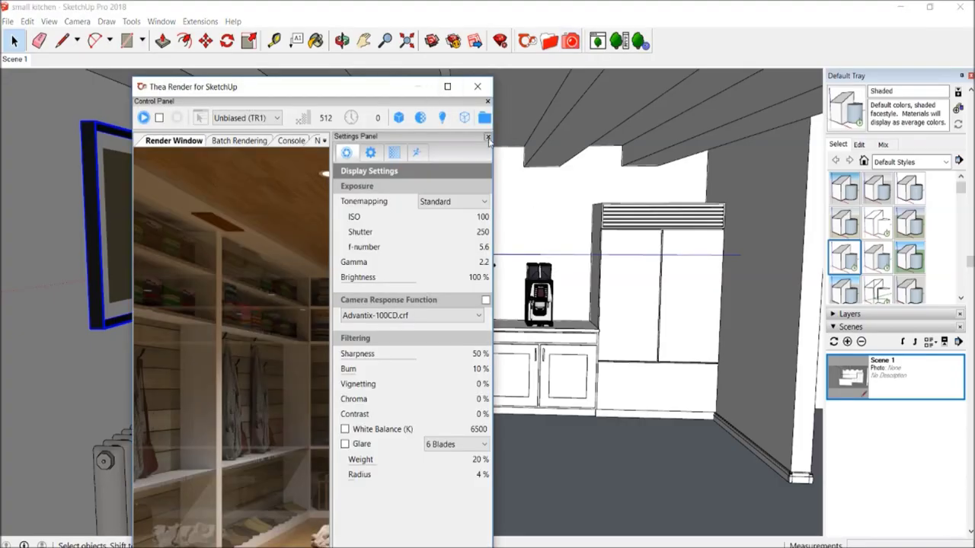
Close the Thea settings panel, move the render window right, and set Presto (MC) mode.
click(487, 138)
drag(440, 87, 905, 70)
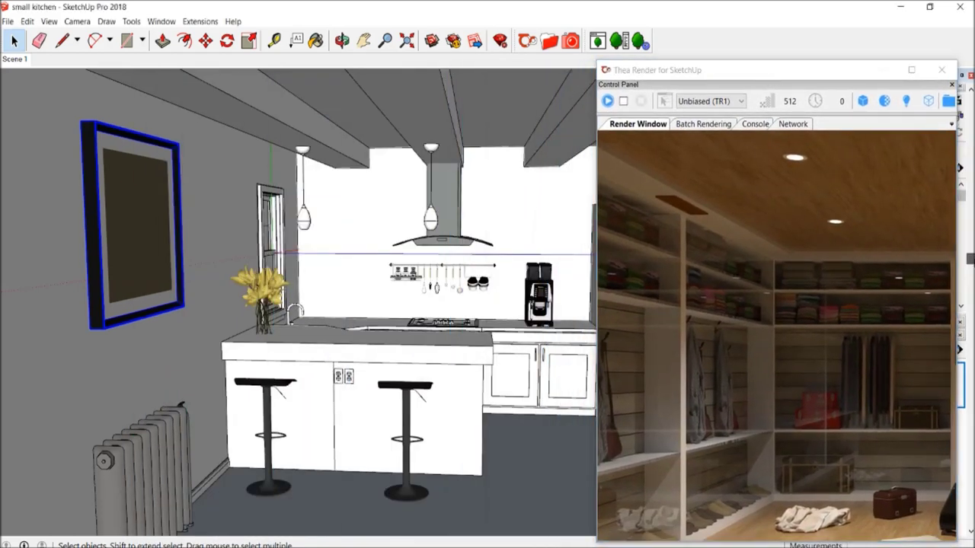
click(709, 101)
click(701, 137)
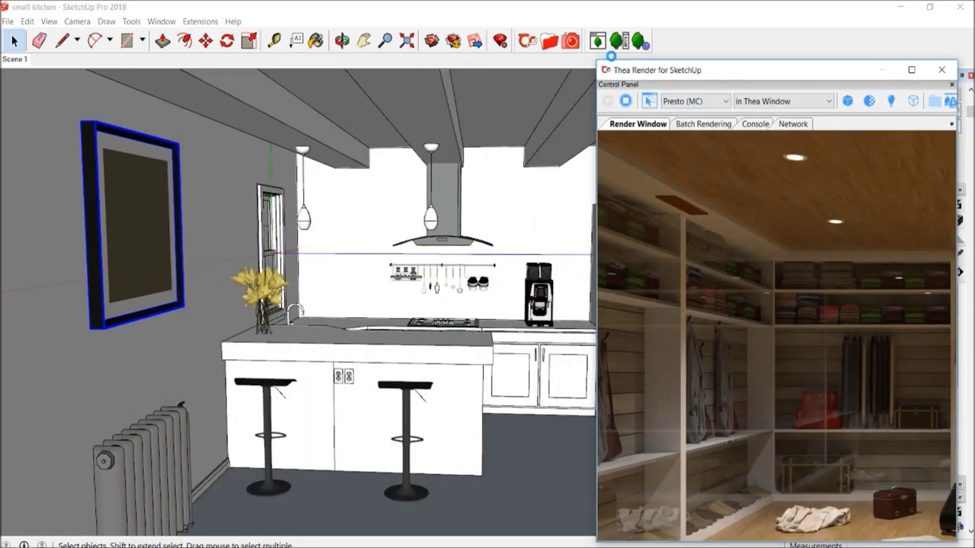
Orbit to the kitchen window and select its upper and lower sashes.
mouse_move(359, 279)
middle_down()
mouse_move(336, 253)
mouse_move(153, 149)
middle_up()
key(space)
click(156, 152)
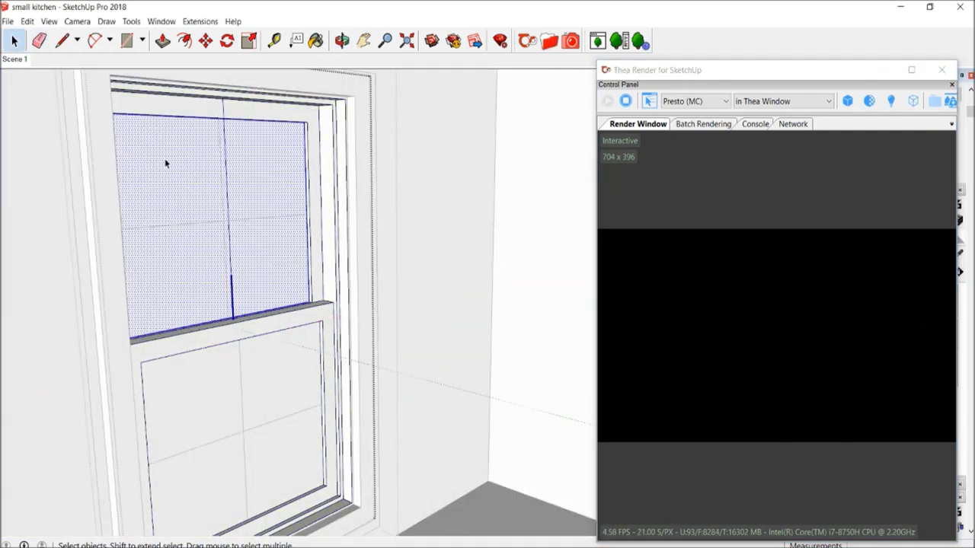
double_click(165, 160)
click(209, 365)
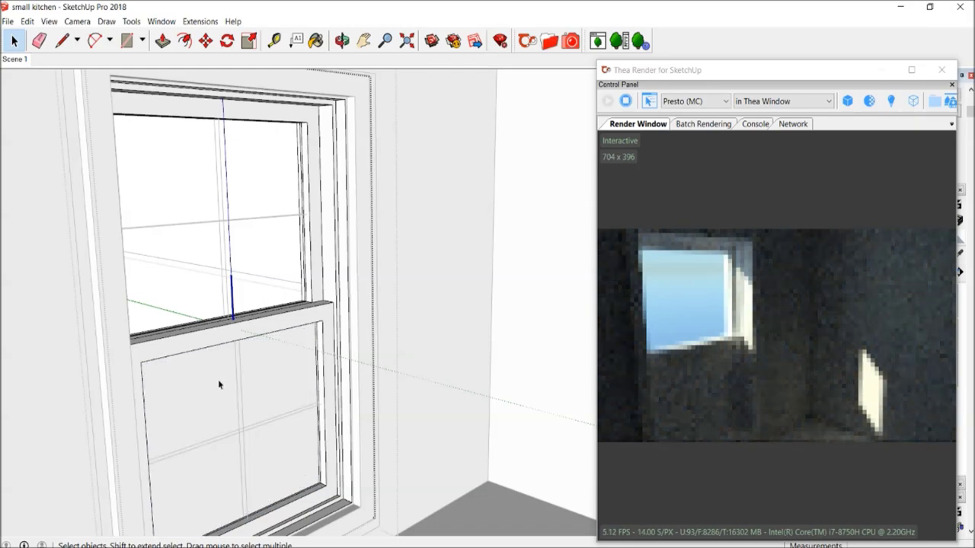
Return to the Scene 1 view and stop the interactive Thea render.
scroll(218, 385, up, 2)
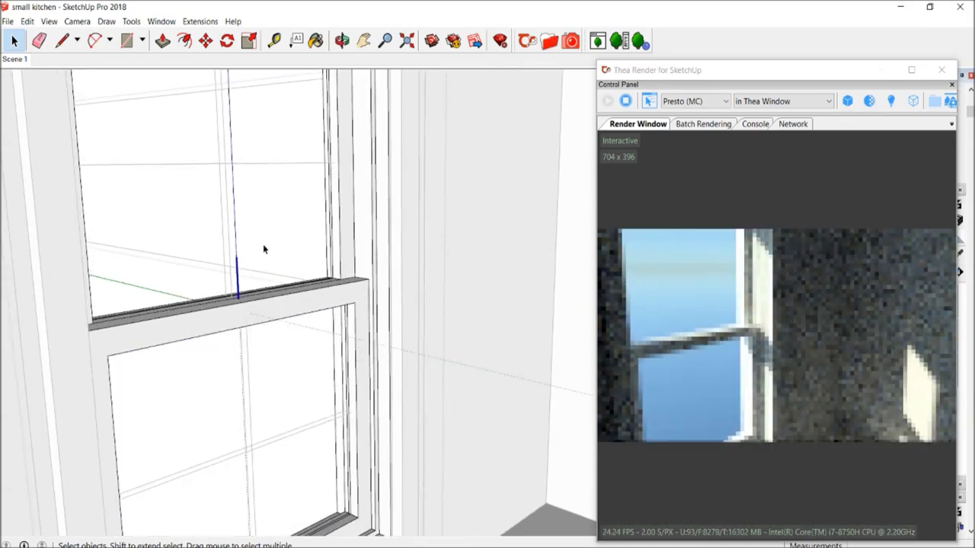
click(14, 59)
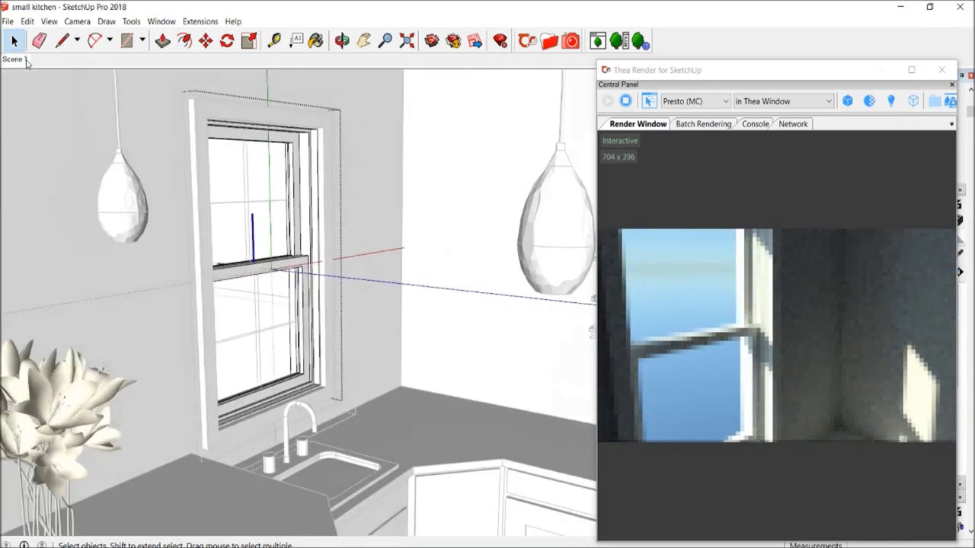
click(625, 101)
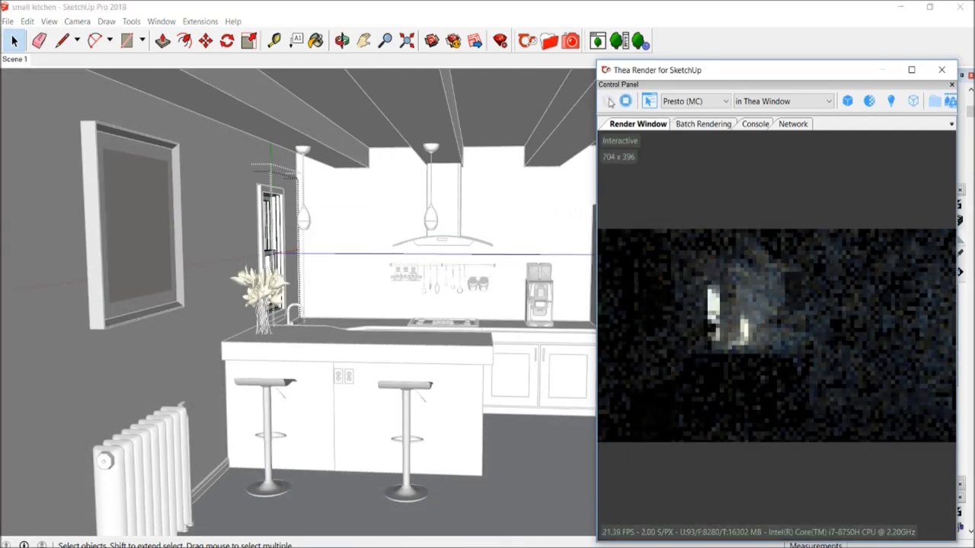
Restart the Thea render, orbit to a straight-on kitchen view and shift the render window left.
click(943, 70)
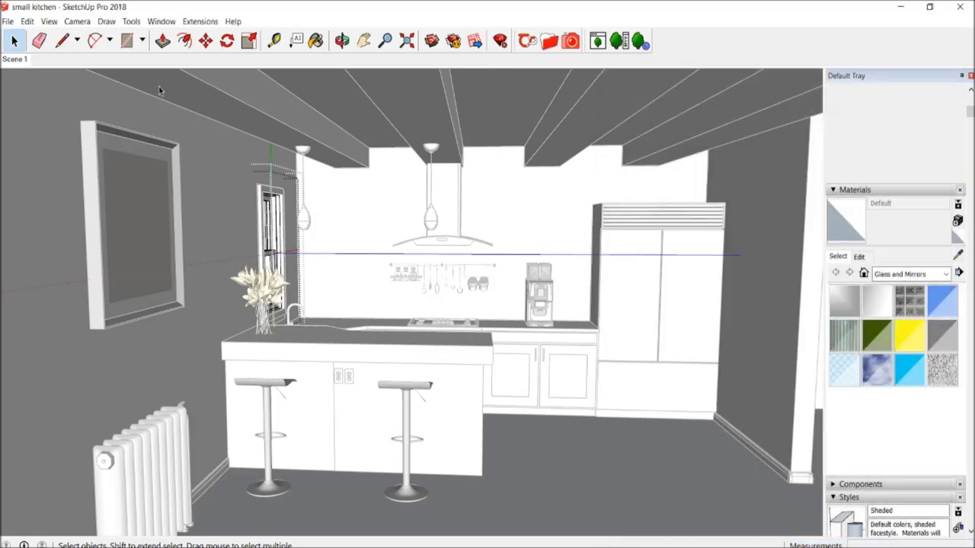
click(14, 59)
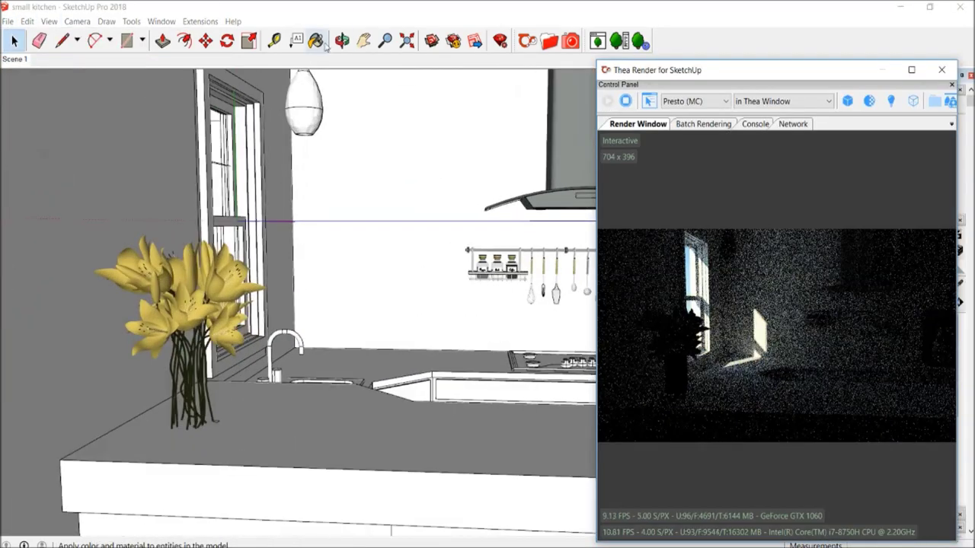
click(342, 41)
scroll(403, 348, up, 2)
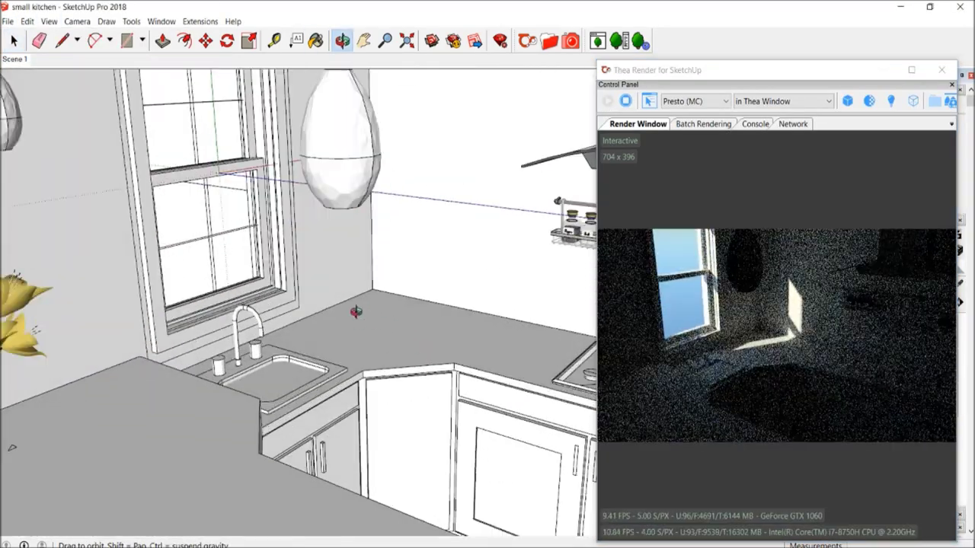
scroll(348, 319, down, 2)
drag(154, 92, 251, 106)
drag(741, 77, 648, 79)
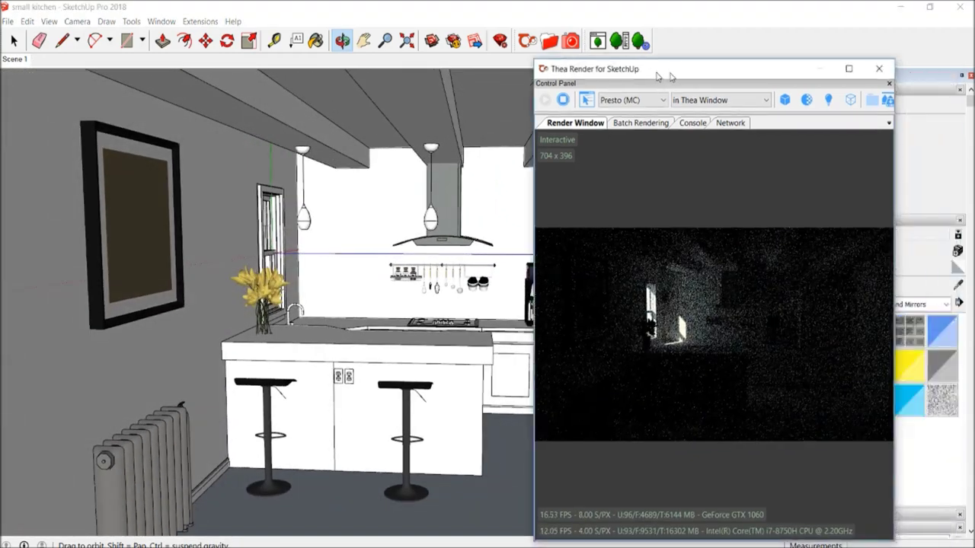
Set the shadow time to 02:49 PM in the Shadows panel.
click(906, 220)
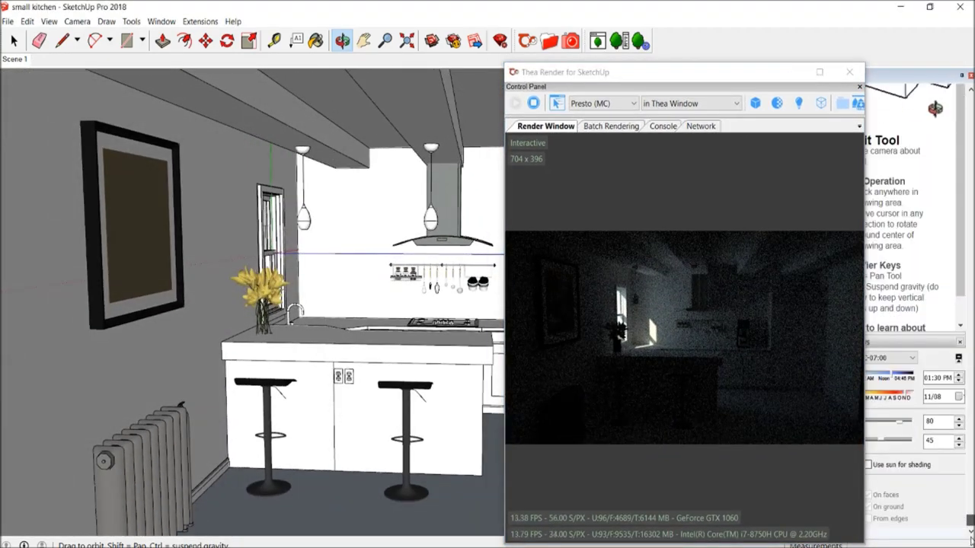
drag(905, 381, 904, 378)
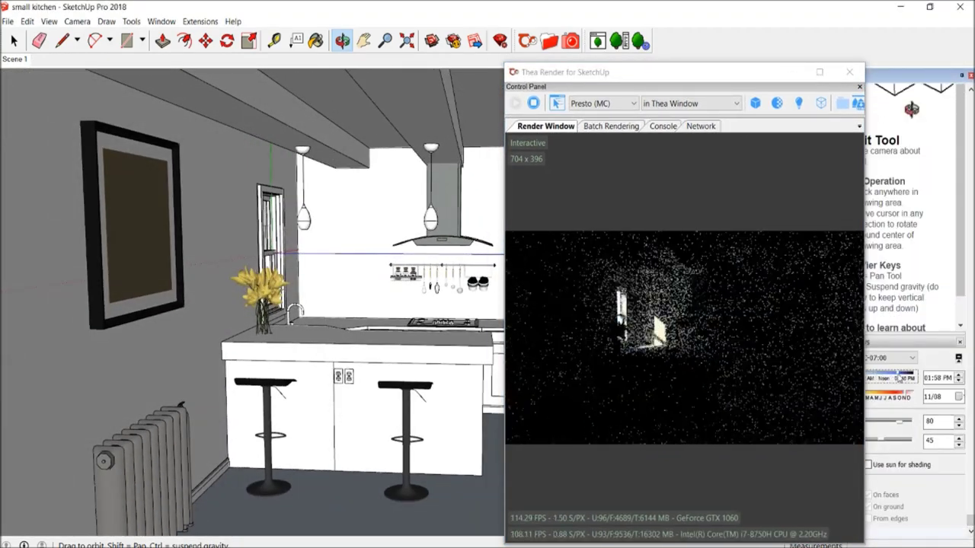
click(77, 22)
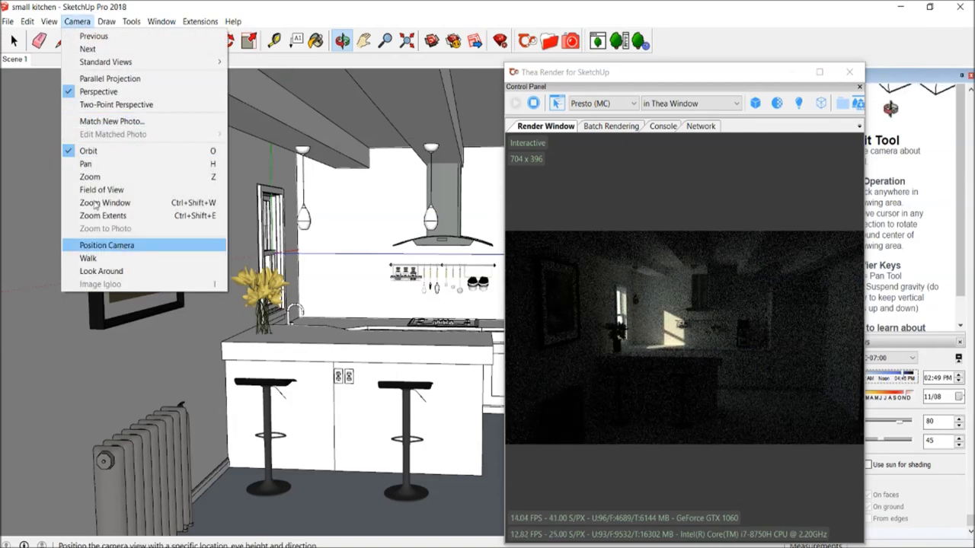
Add the current view as Scene 2 and shift the Thea window slightly right.
click(194, 219)
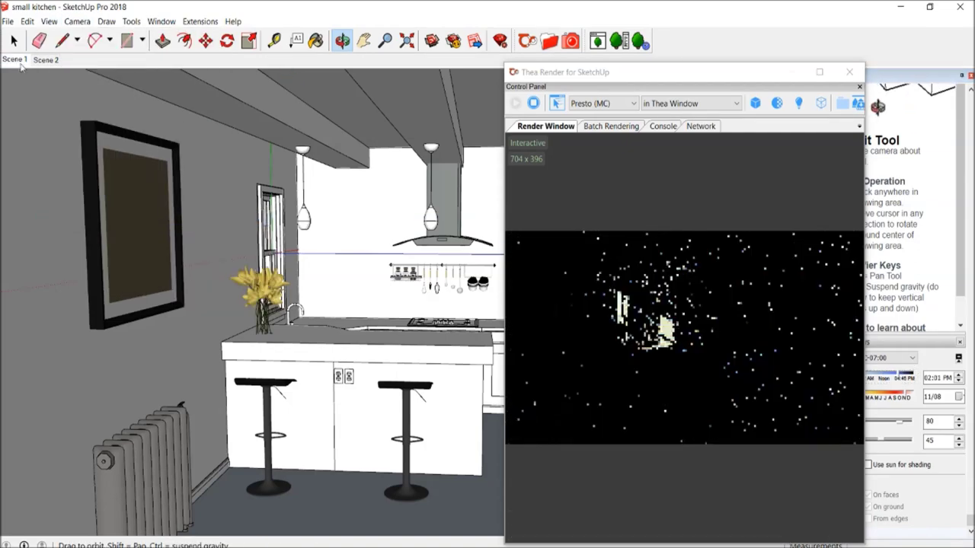
drag(706, 65, 782, 69)
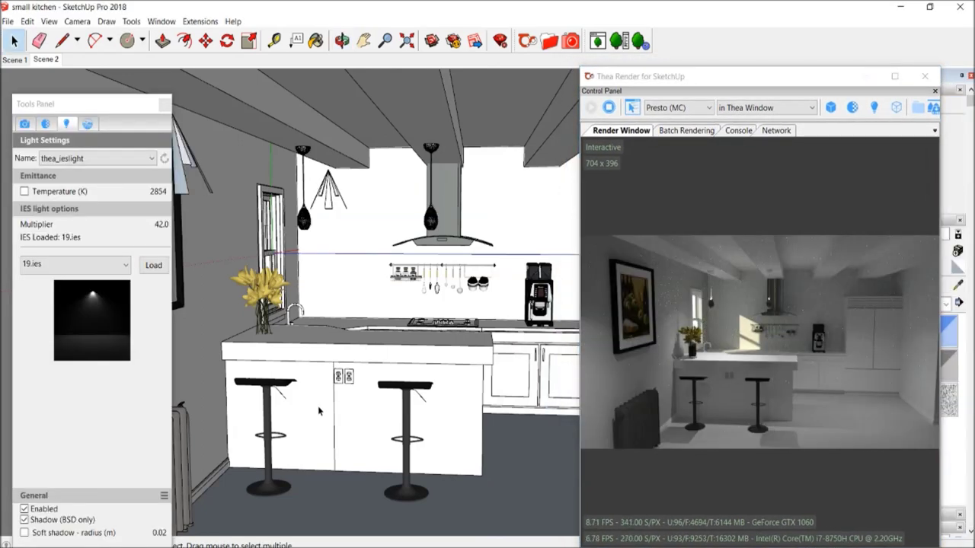
Pick Oak_Rustic_6813 from the online repository's Wood (31-40) group, then close the browser.
scroll(319, 413, up, 3)
scroll(451, 356, up, 3)
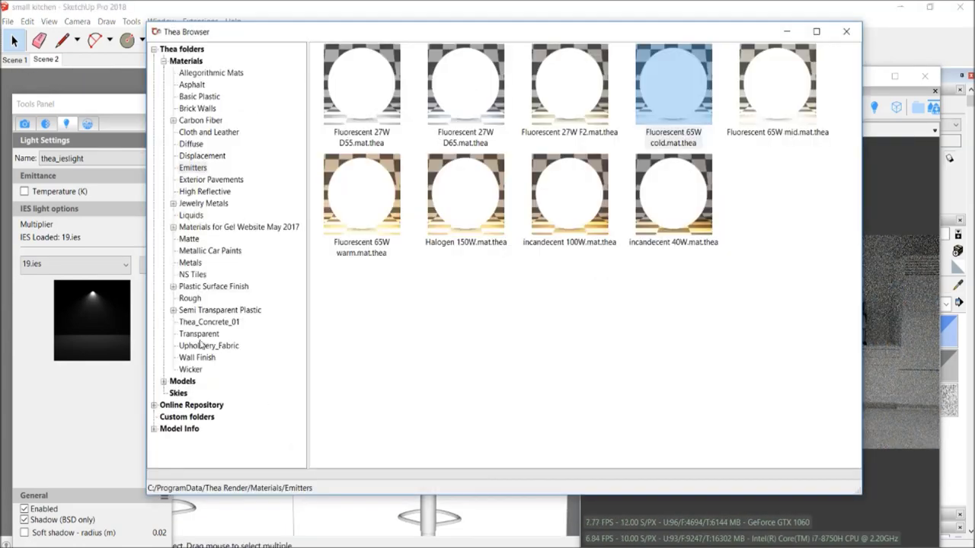
click(154, 405)
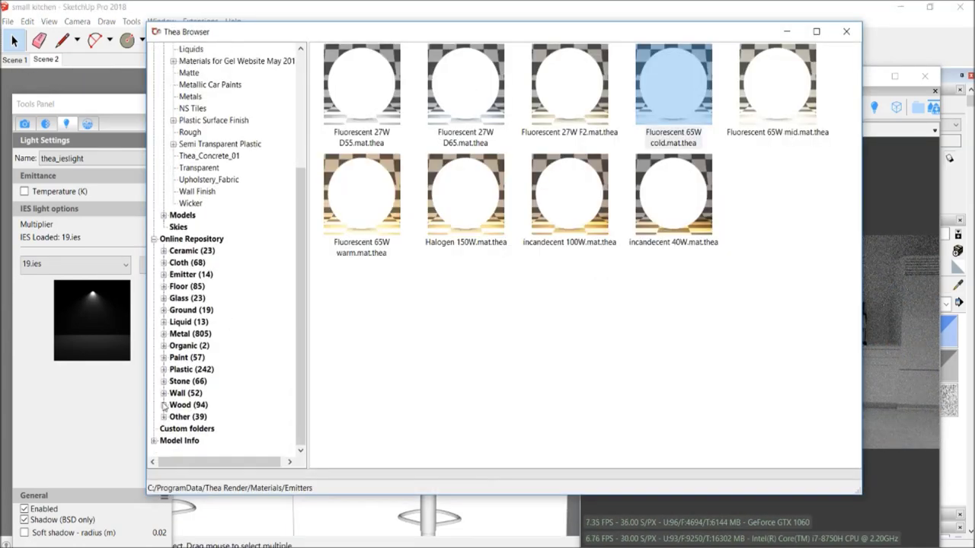
click(163, 395)
click(192, 394)
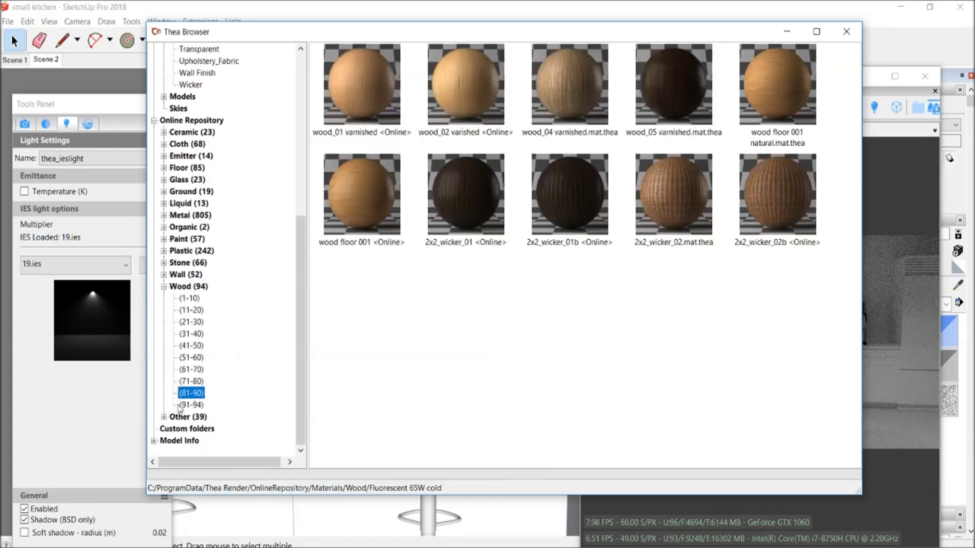
click(189, 405)
click(193, 381)
click(193, 369)
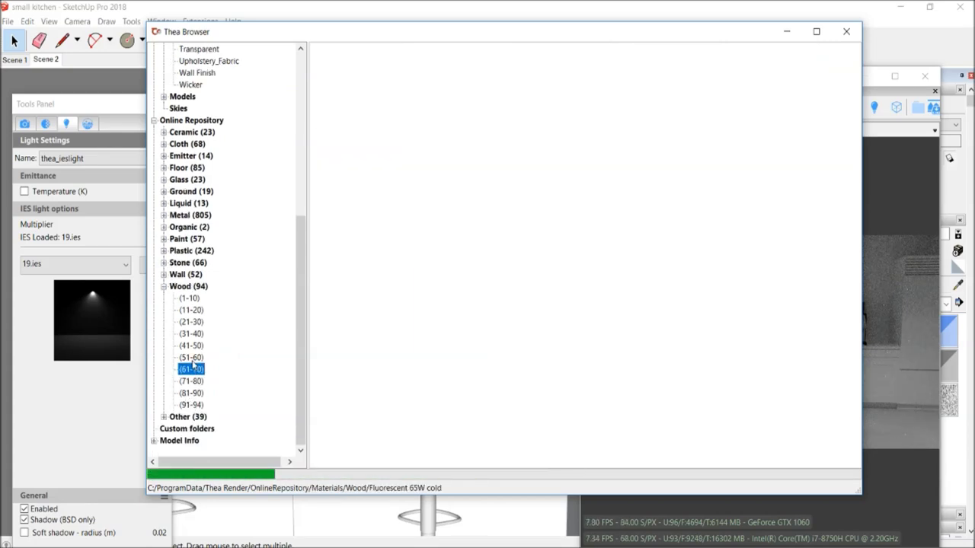
click(194, 358)
click(193, 346)
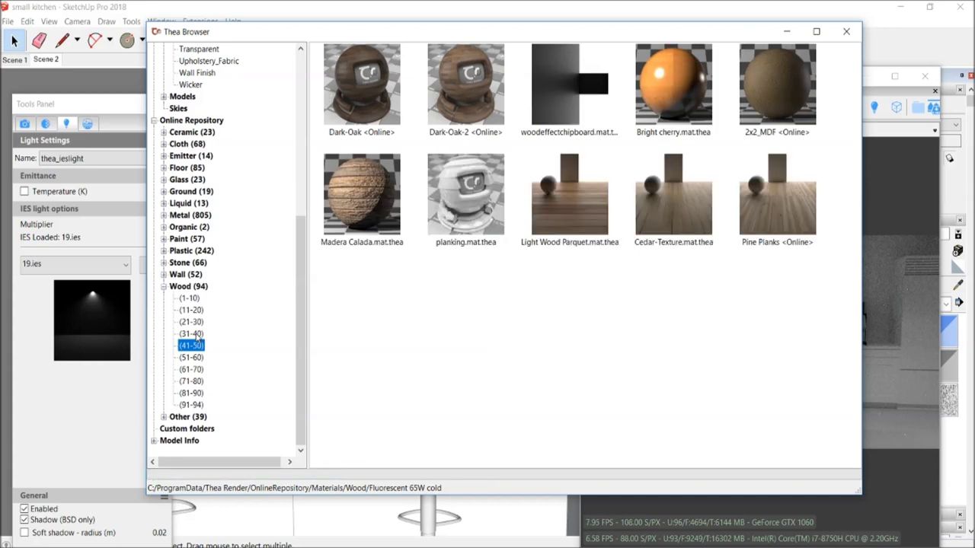
click(193, 333)
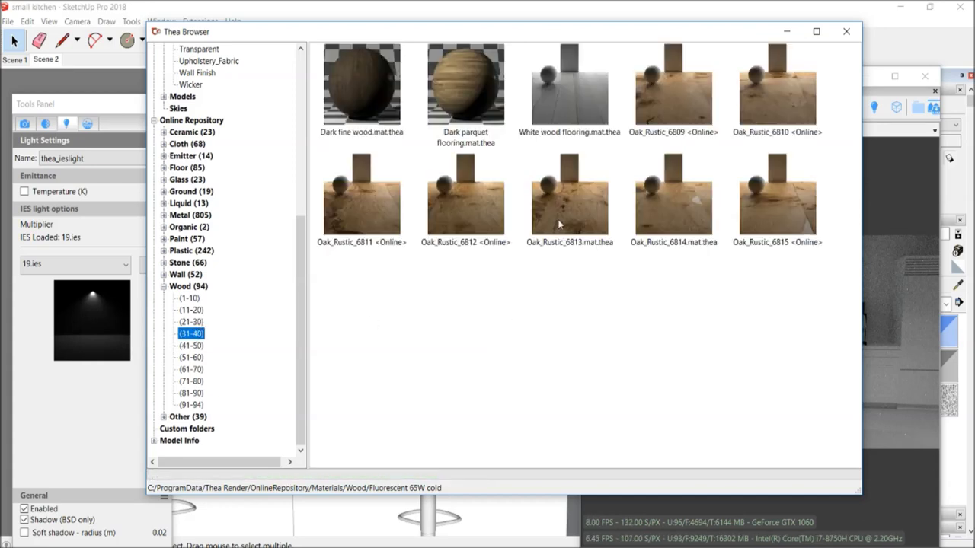
click(558, 223)
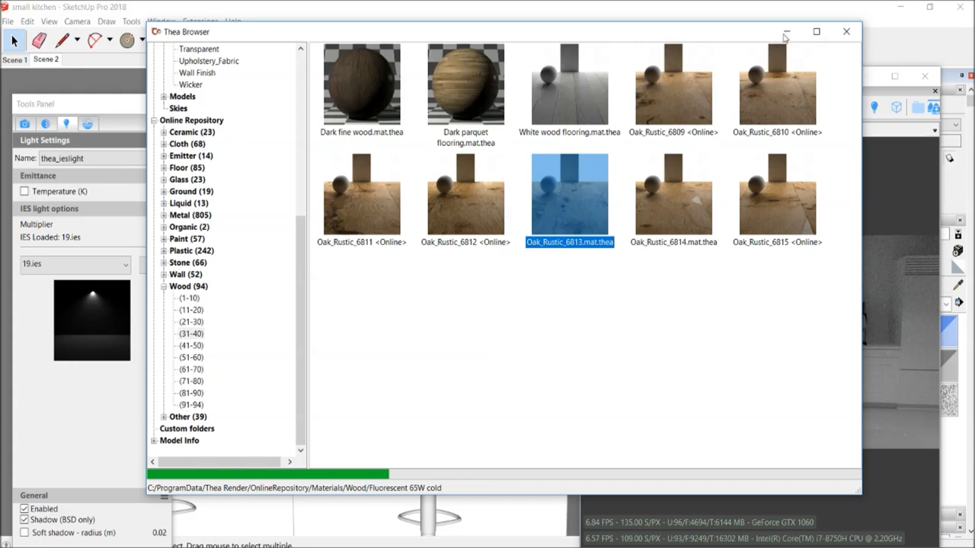
click(790, 35)
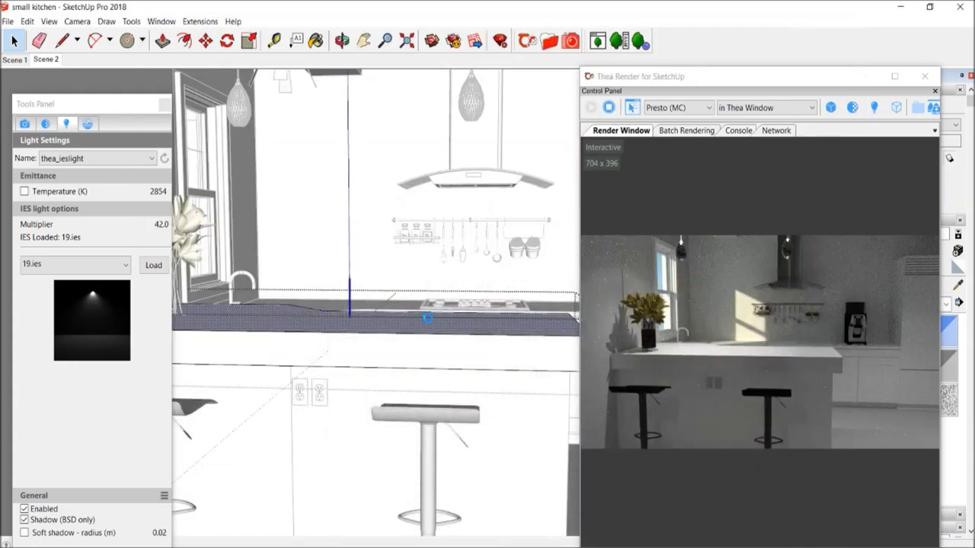
Paint the island countertop top, front face and angled counter end with oak.
click(426, 326)
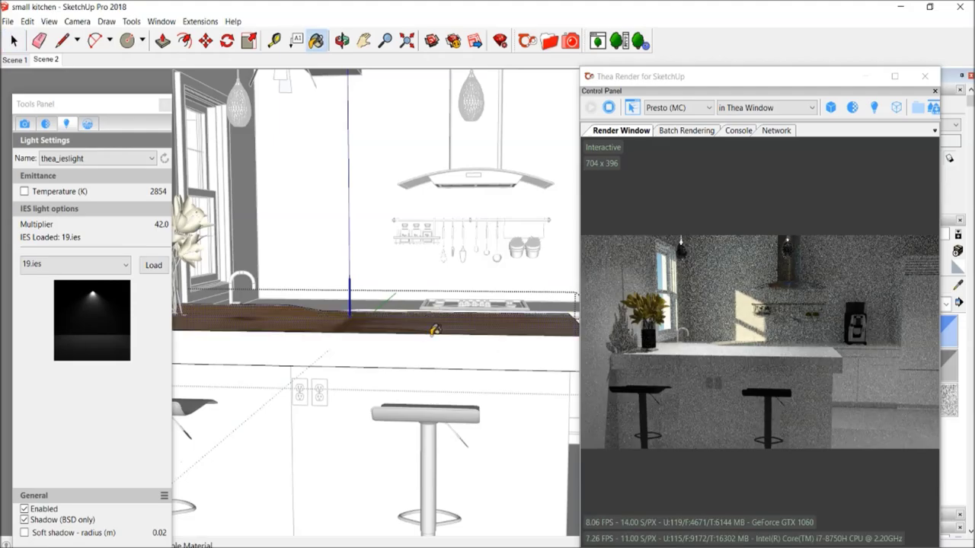
scroll(434, 330, up, 2)
click(413, 348)
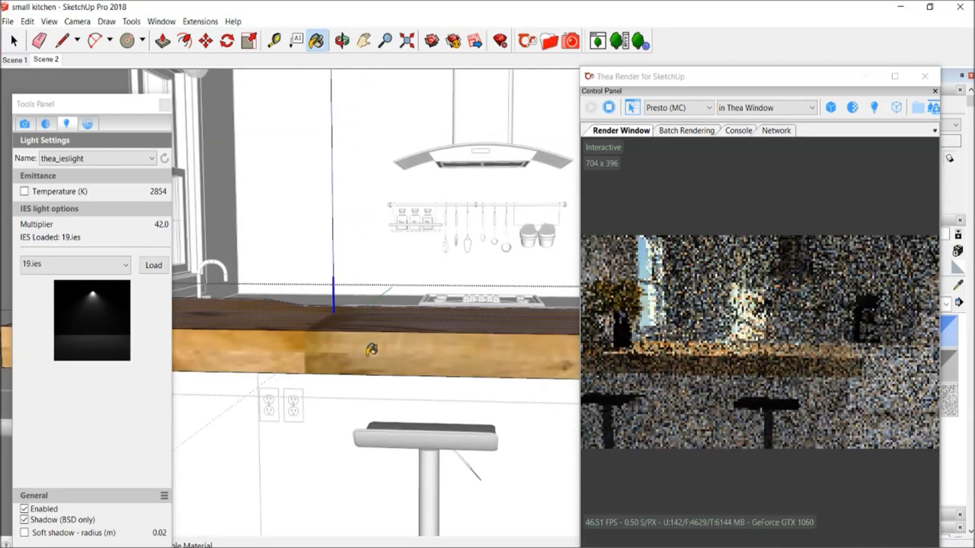
middle_drag(371, 349, 435, 310)
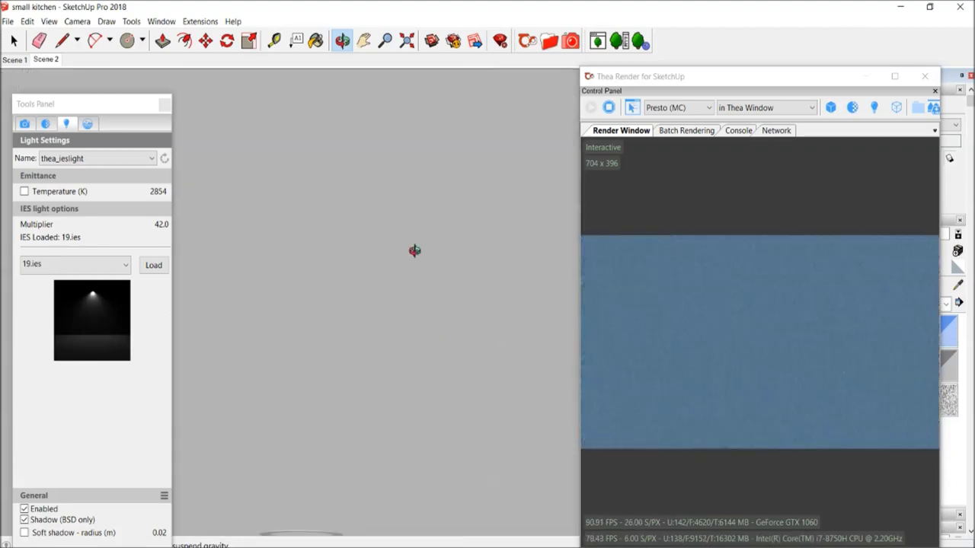
middle_drag(431, 328, 528, 318)
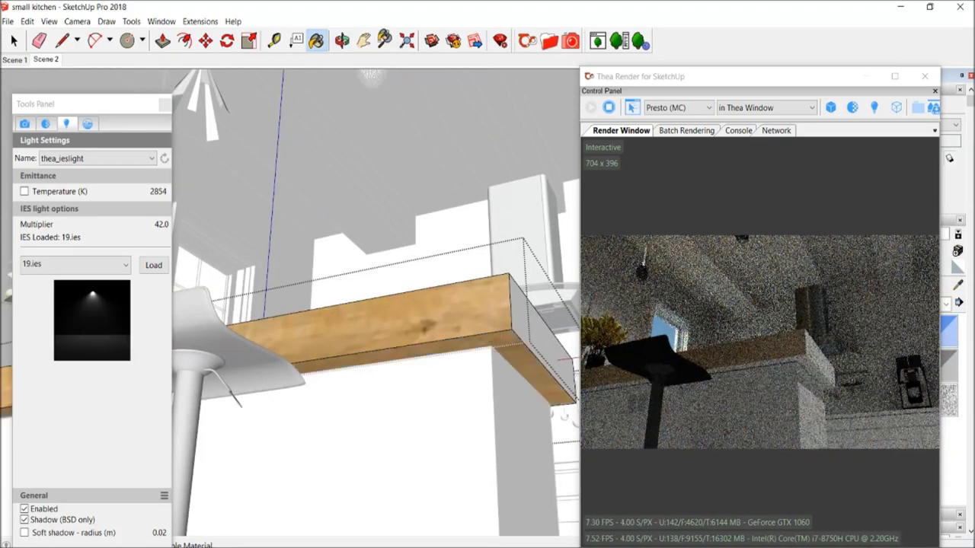
middle_drag(563, 415, 245, 423)
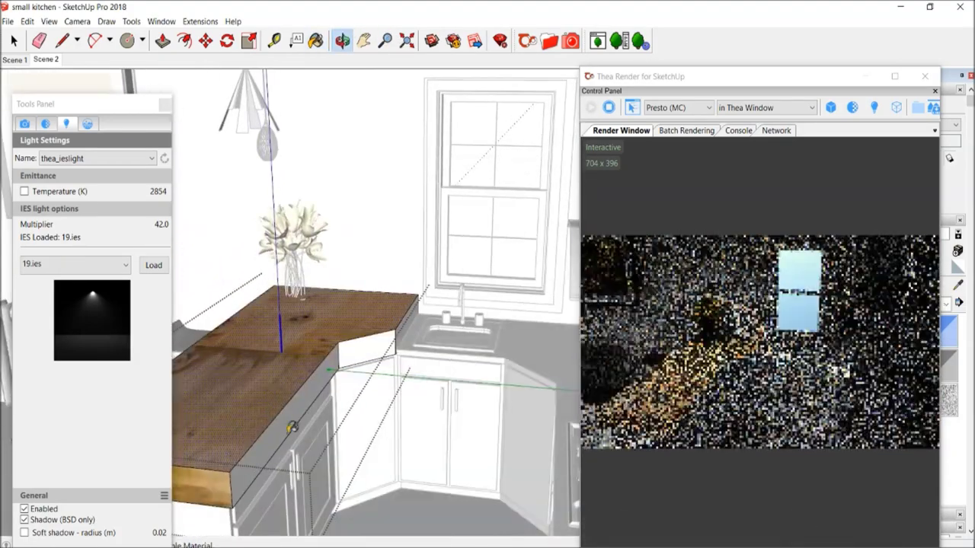
click(405, 325)
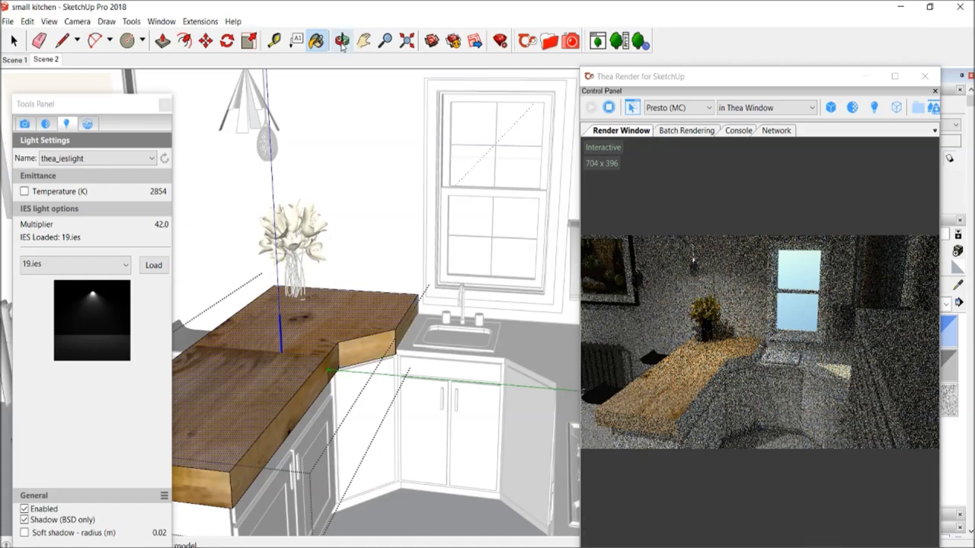
Return to Scene 2, exit the countertop component and select the front ceiling beam.
click(342, 40)
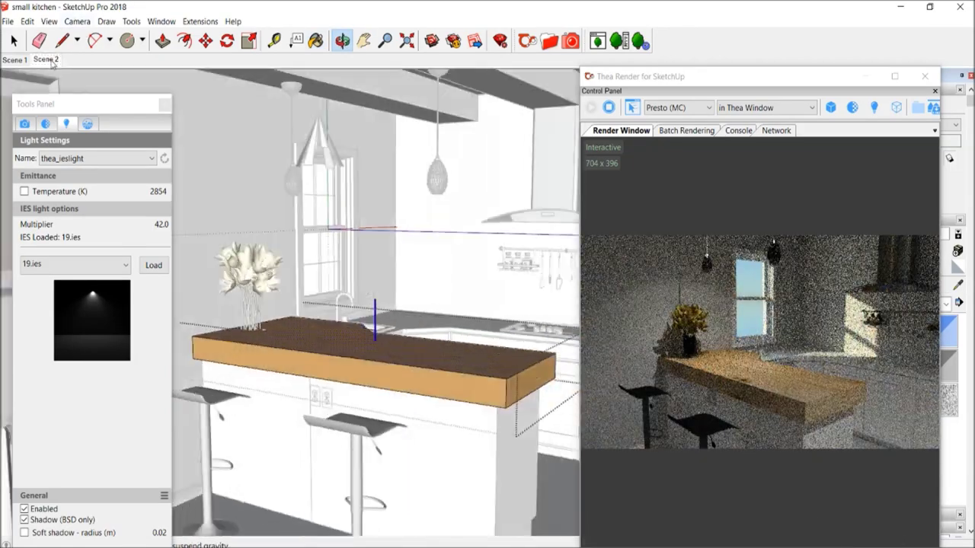
click(47, 60)
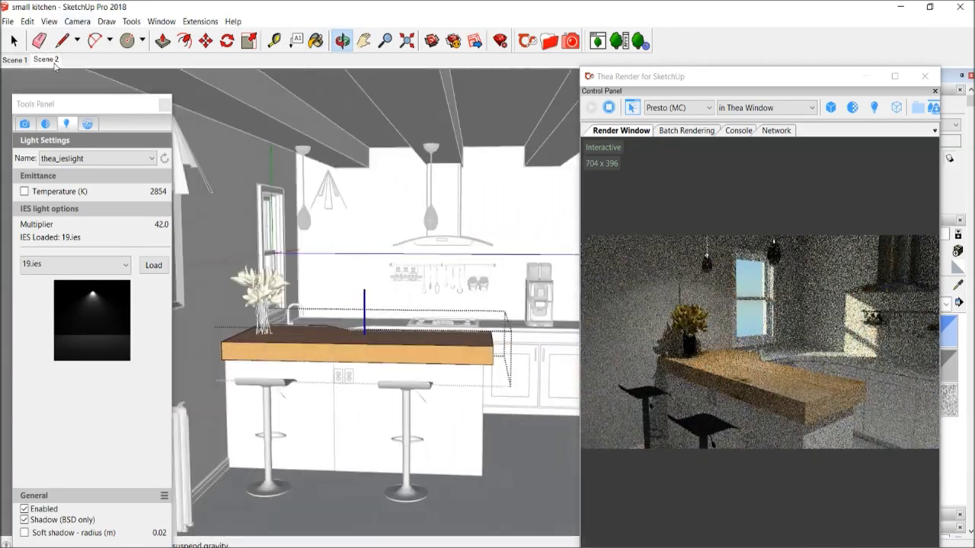
key(space)
click(233, 107)
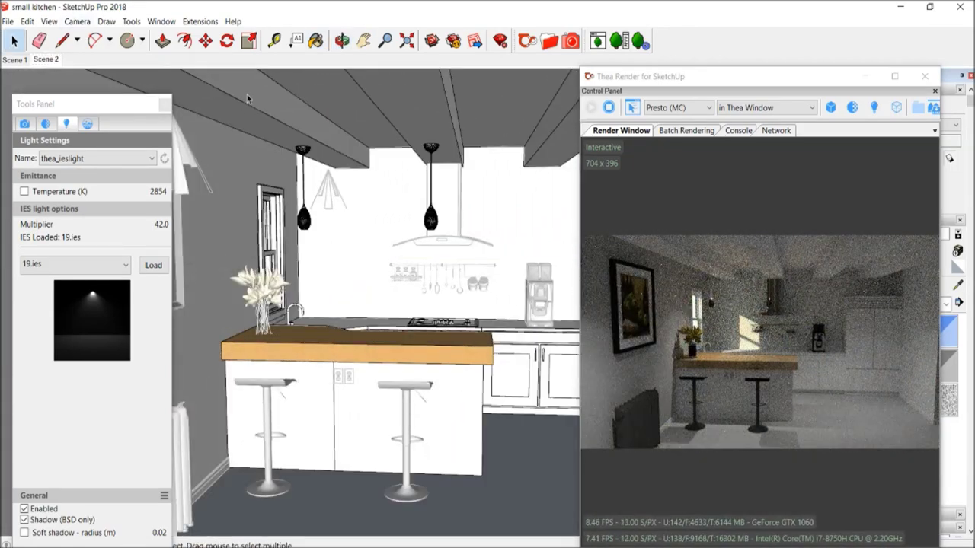
click(331, 120)
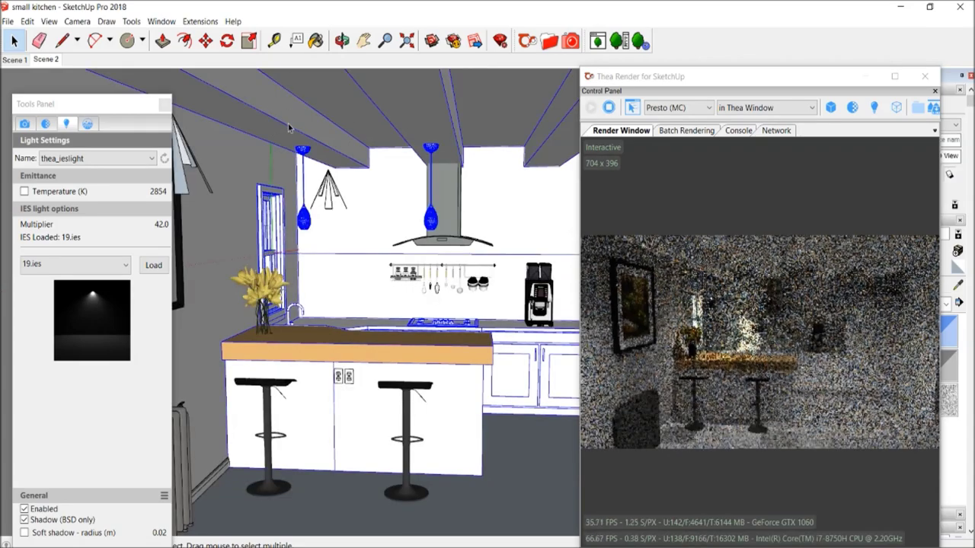
click(292, 122)
key(b)
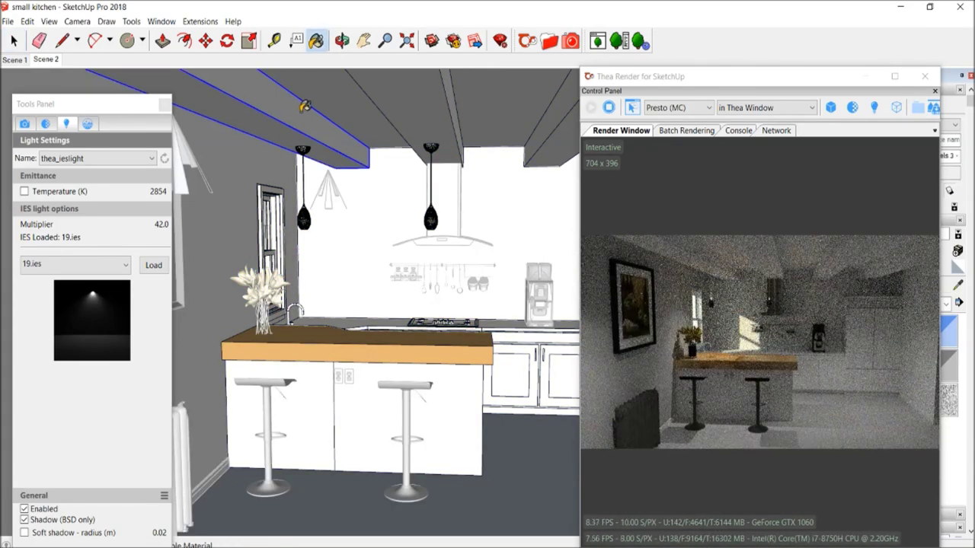
scroll(300, 108, up, 3)
key(space)
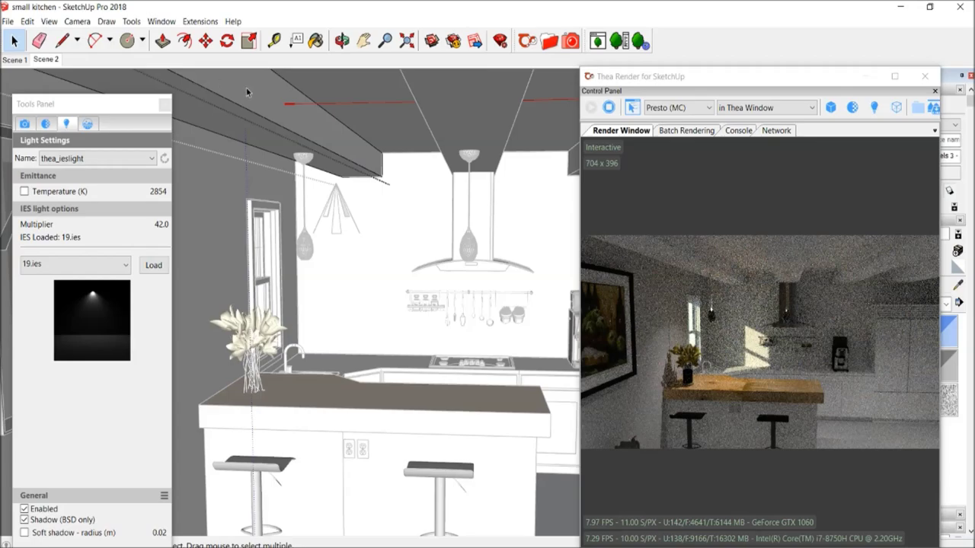
Orbit toward the ceiling and select the front ceiling beam.
mouse_move(181, 175)
middle_down()
mouse_move(413, 113)
mouse_move(401, 114)
mouse_move(472, 164)
mouse_move(398, 135)
middle_up()
key(b)
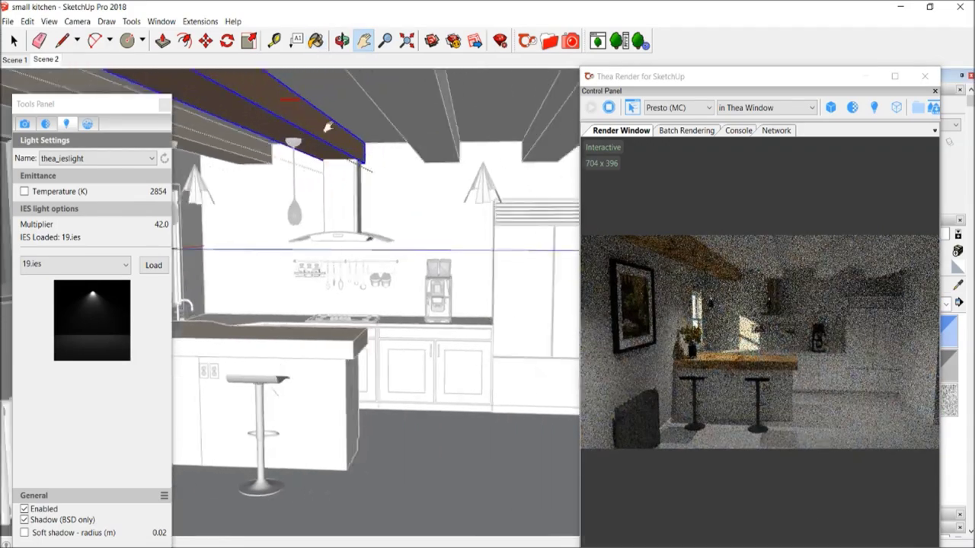
right_click(301, 116)
click(325, 121)
right_click(305, 119)
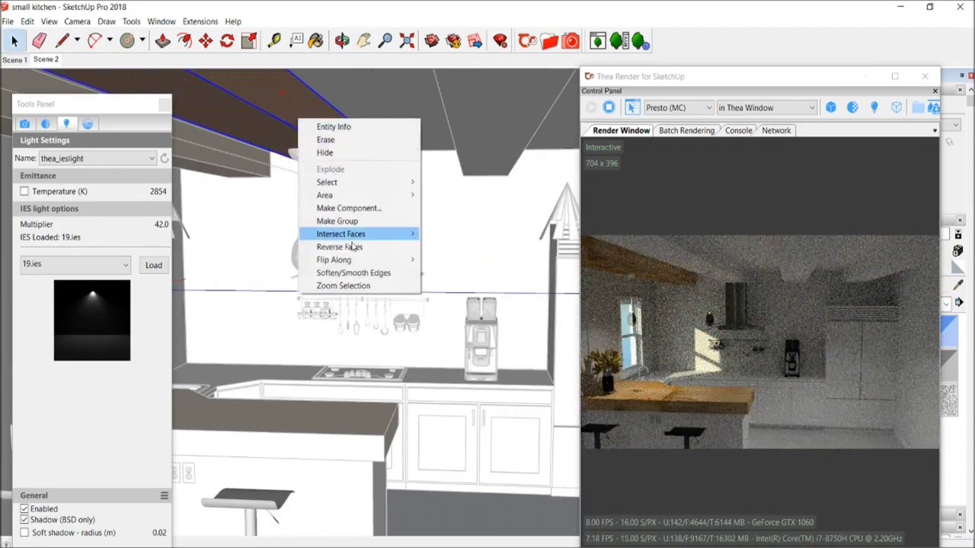
key(Escape)
key(b)
key(space)
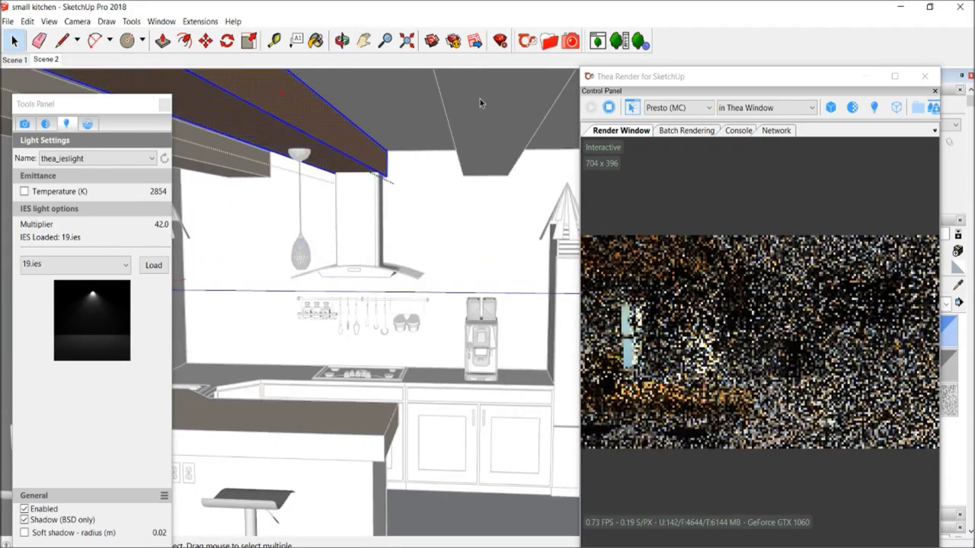
Orbit to the fridge side and paint the beam there wood-brown.
click(442, 89)
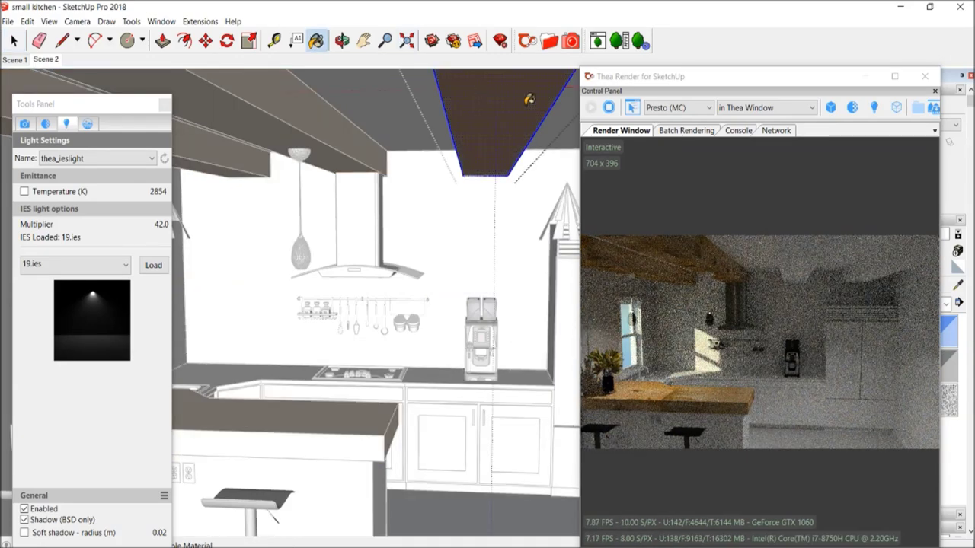
middle_drag(501, 98, 67, 55)
key(space)
right_click(212, 90)
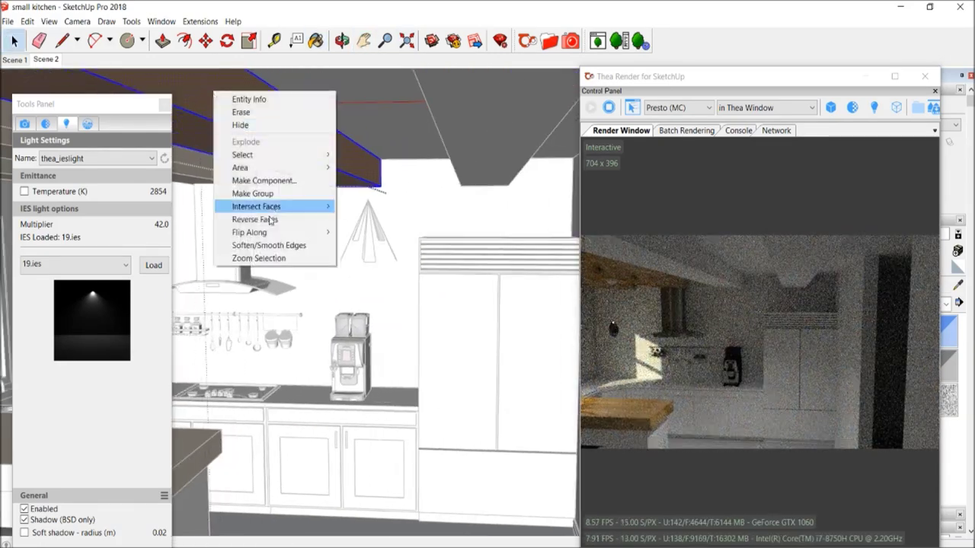
key(Escape)
key(b)
click(274, 128)
Select and paint the right ceiling beam wood-brown.
scroll(282, 128, up, 1)
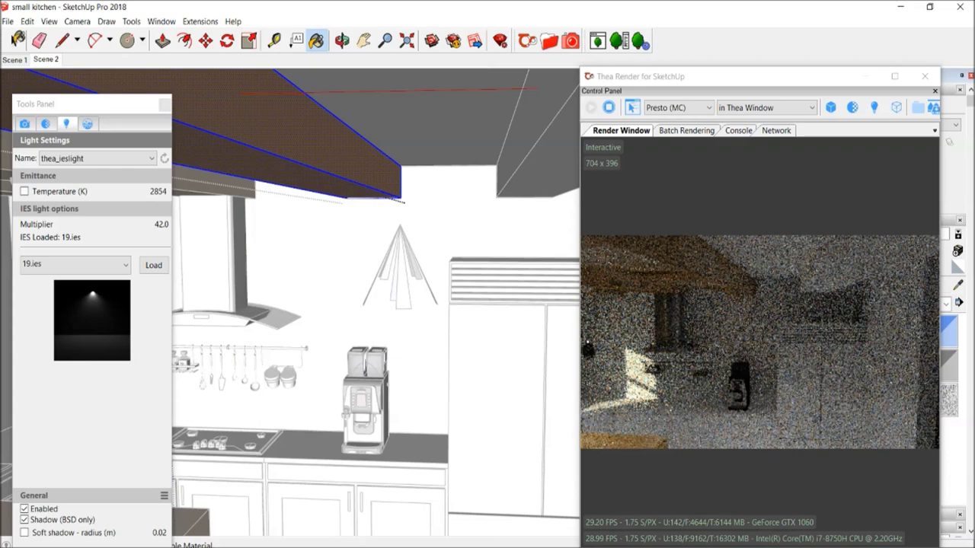
middle_drag(404, 201, 495, 145)
key(space)
click(532, 119)
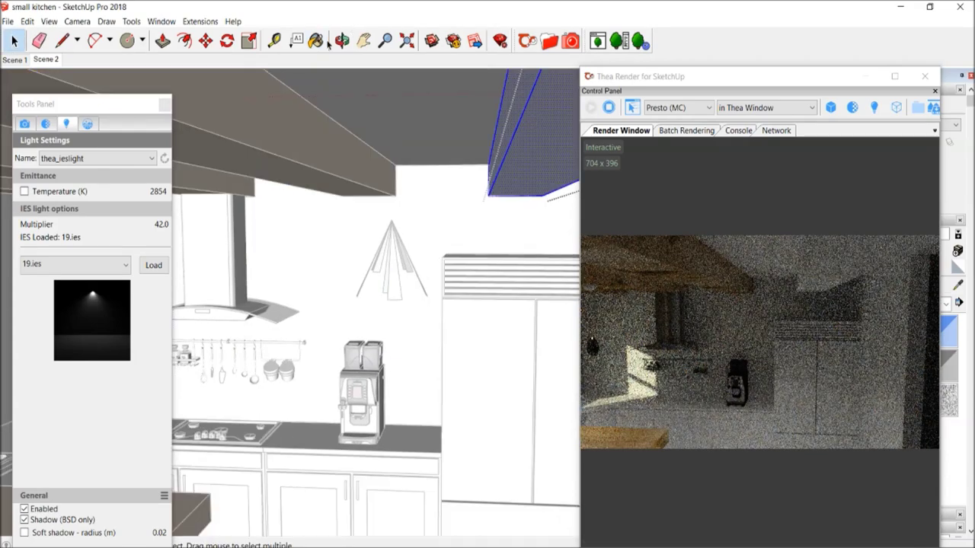
key(b)
click(543, 109)
Undo and redo the right beam's paint, then return to the Scene 2 view.
scroll(543, 110, up, 1)
right_click(543, 110)
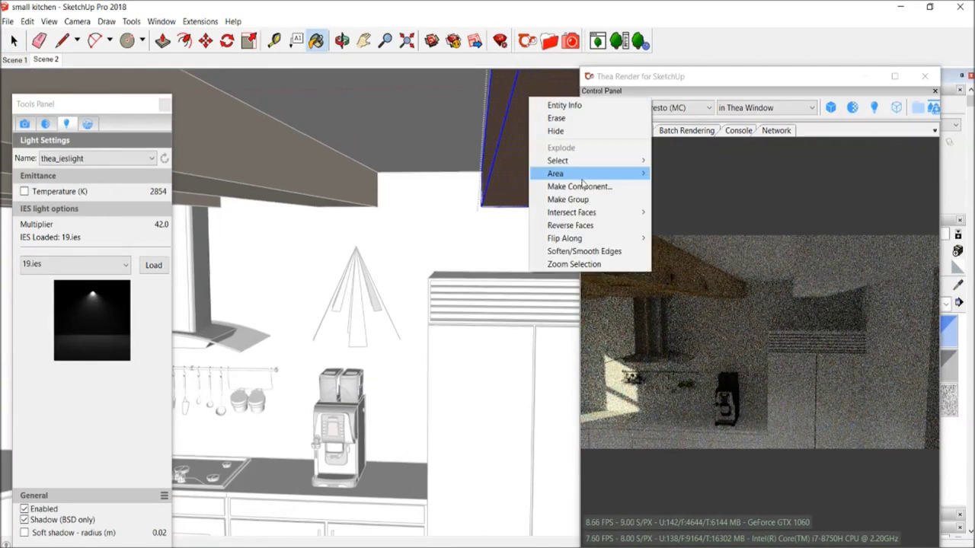
key(Escape)
key(ctrl+z)
key(ctrl+y)
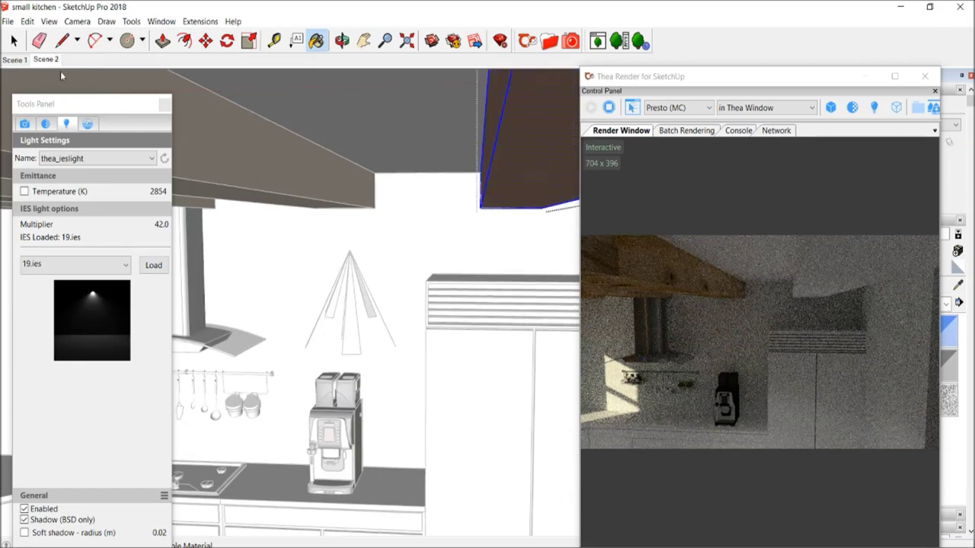
click(46, 59)
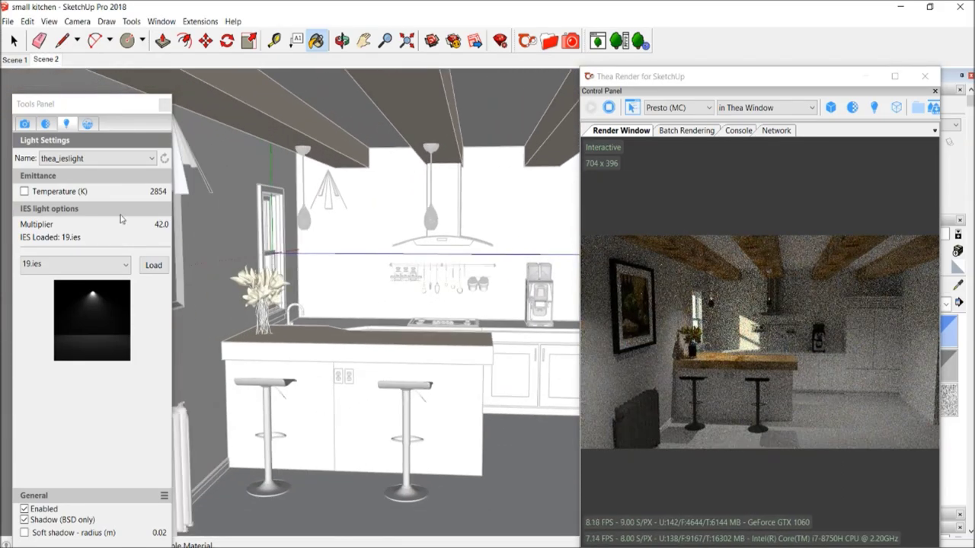
scroll(457, 196, up, 2)
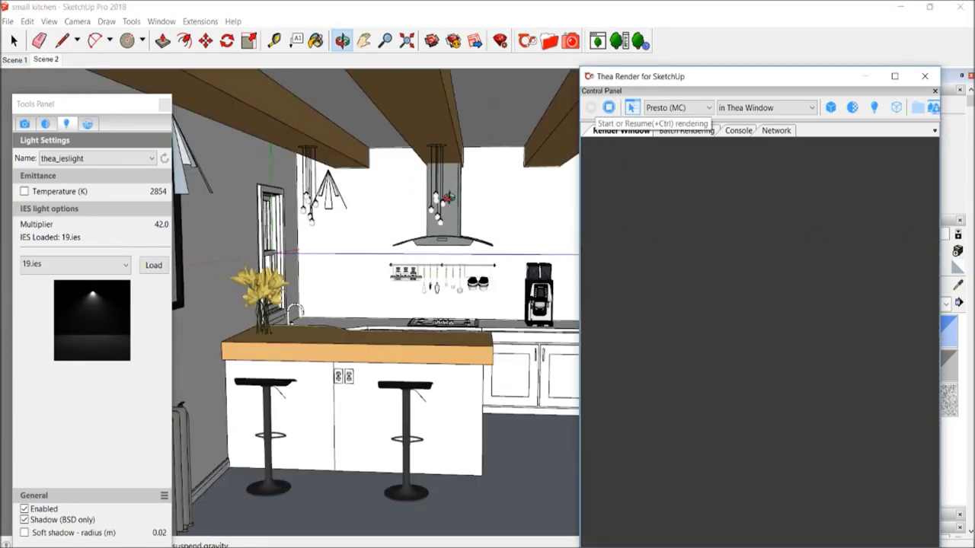
Select the hanging lamps and pick the Fluorescent 65W cold emitter material.
mouse_move(457, 195)
middle_down()
mouse_move(423, 230)
mouse_move(358, 206)
middle_up()
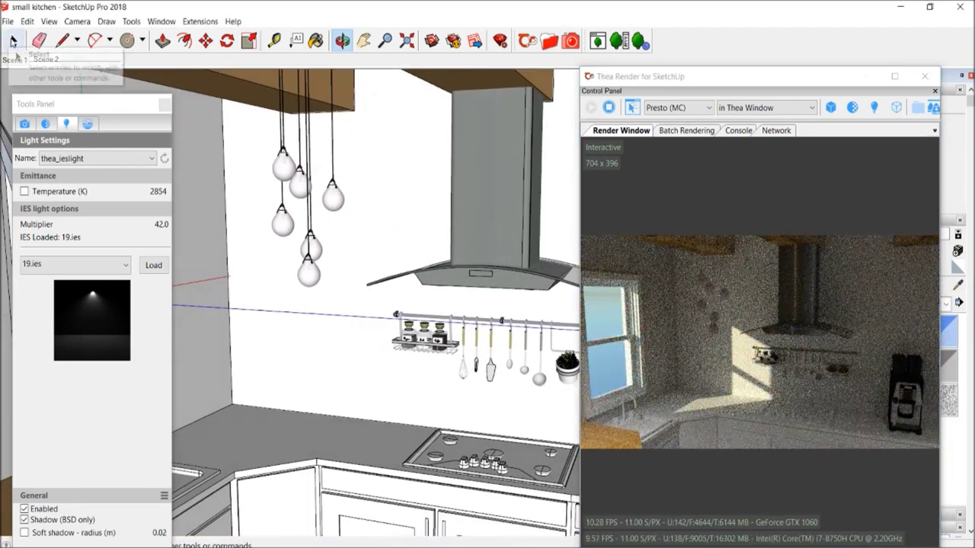
click(14, 40)
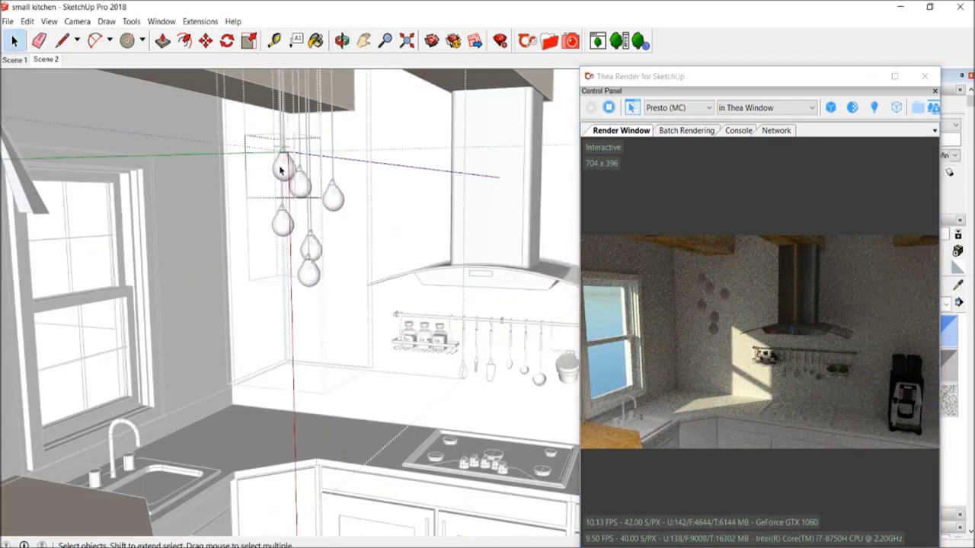
click(282, 170)
click(474, 41)
scroll(225, 113, up, 8)
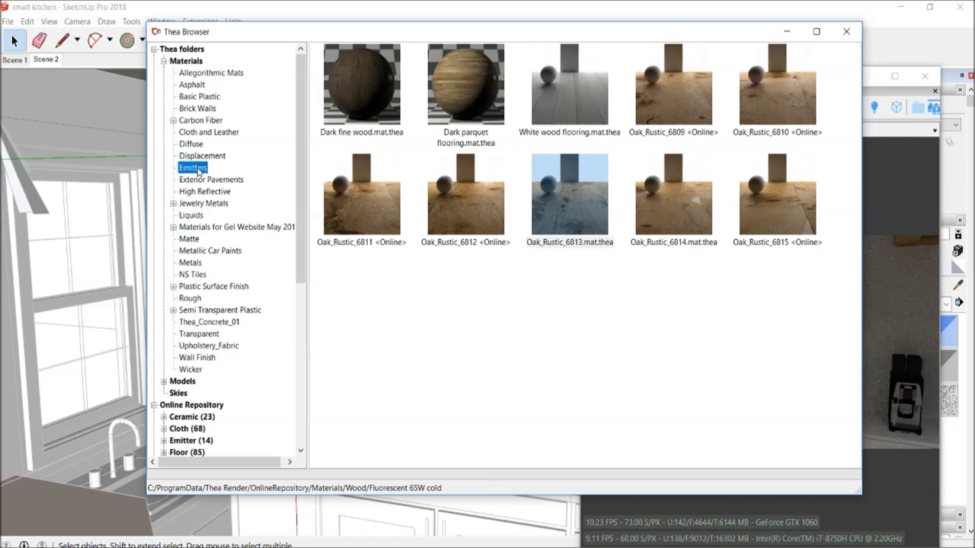
click(659, 86)
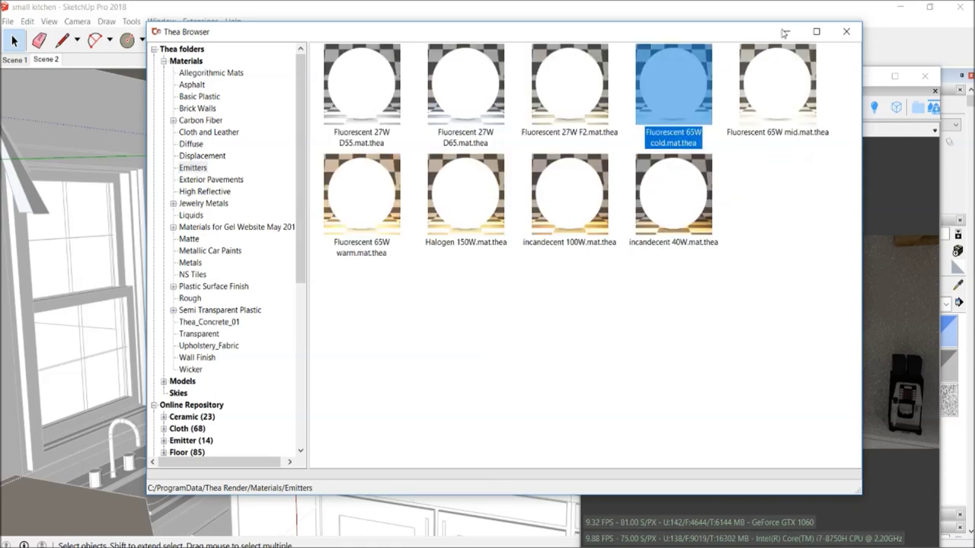
click(785, 32)
Paint the hanging lamps with the emitter and return to the Select tool.
click(281, 160)
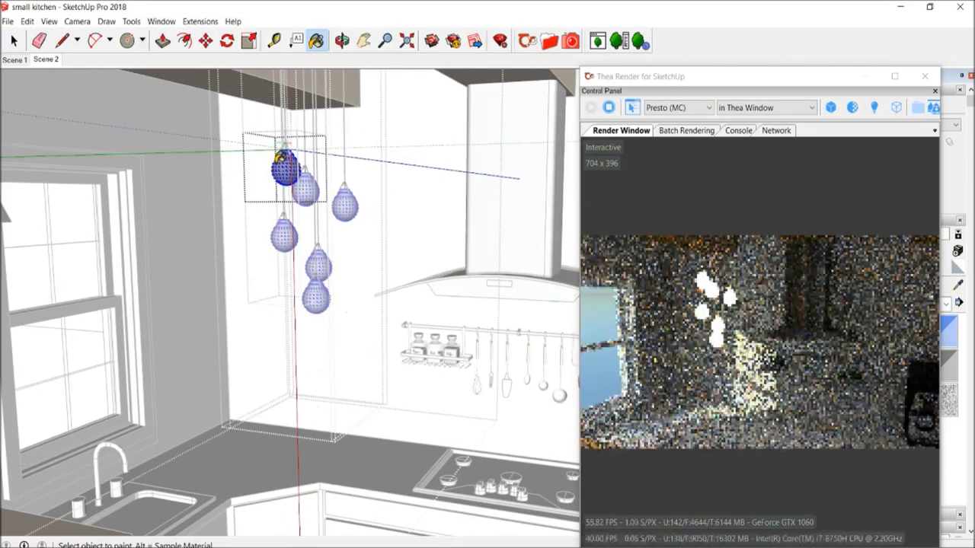
key(Page_Down)
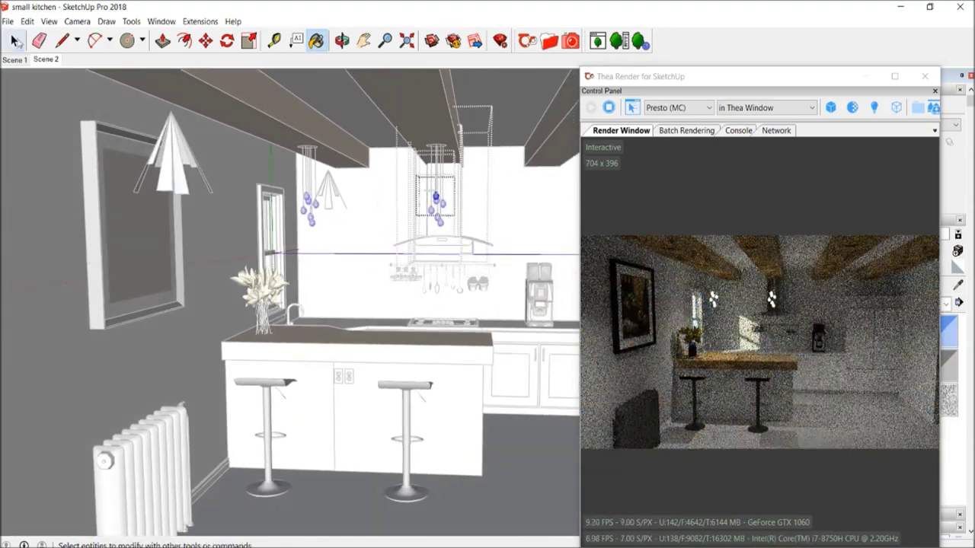
key(space)
scroll(425, 412, up, 1)
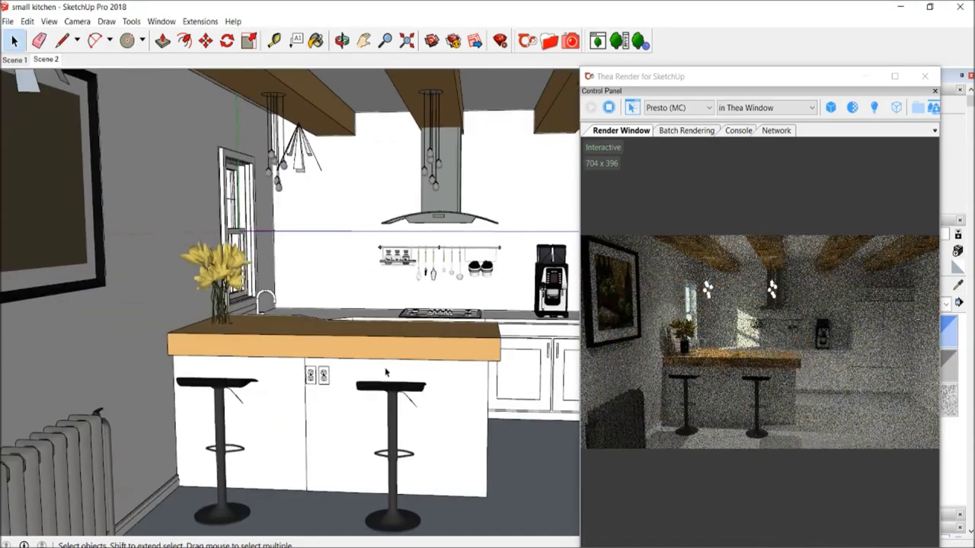
Orbit to an angled view and select the bar stool seat.
scroll(419, 380, up, 2)
scroll(413, 349, up, 2)
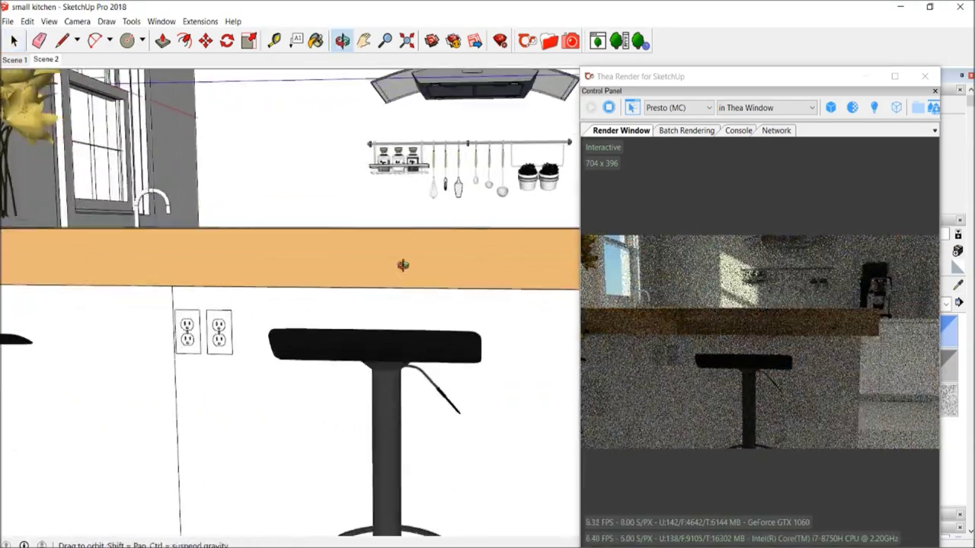
middle_drag(414, 350, 311, 367)
click(311, 367)
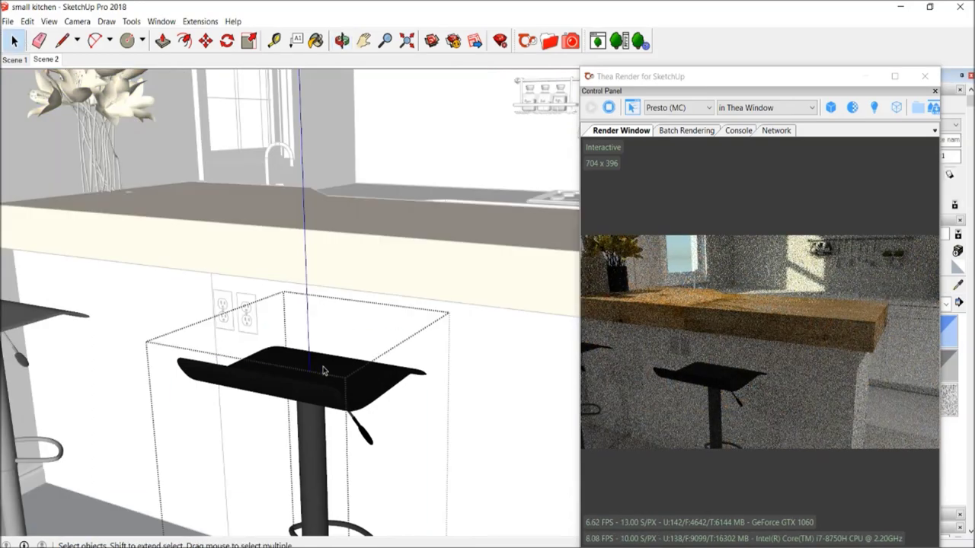
scroll(323, 370, down, 2)
Choose high_reflective_black from the online Plastic (211-220) group in the Thea library.
click(549, 40)
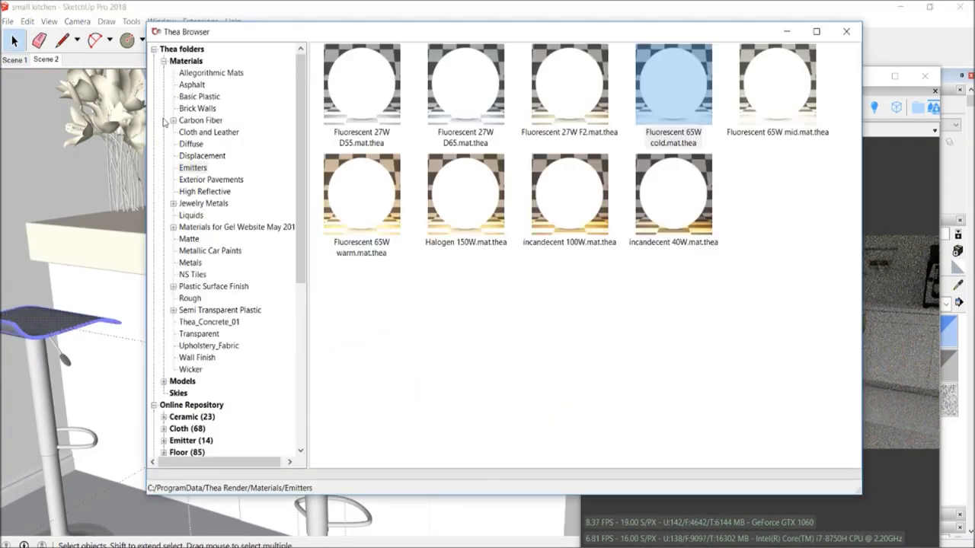
click(190, 239)
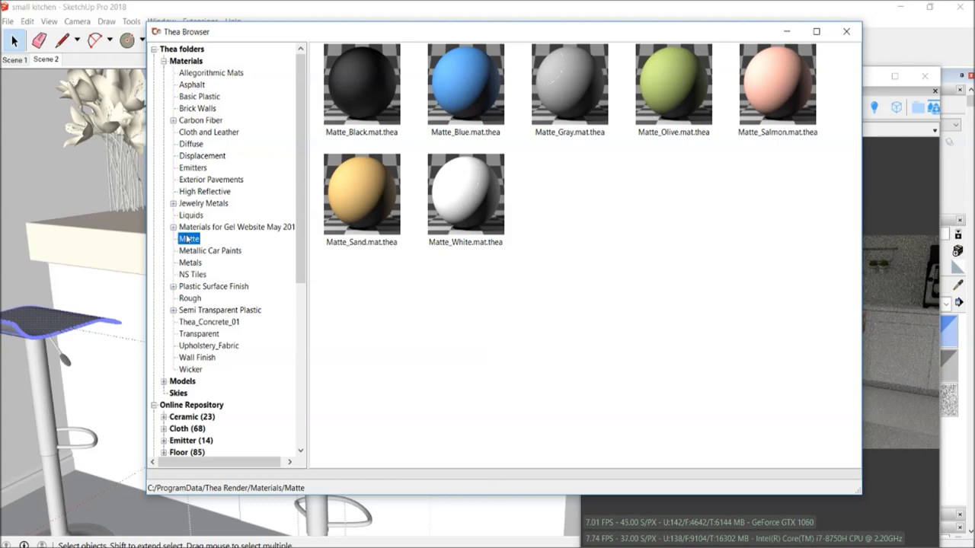
scroll(188, 239, down, 5)
click(166, 326)
scroll(190, 290, down, 3)
click(195, 274)
click(195, 286)
click(195, 297)
click(556, 72)
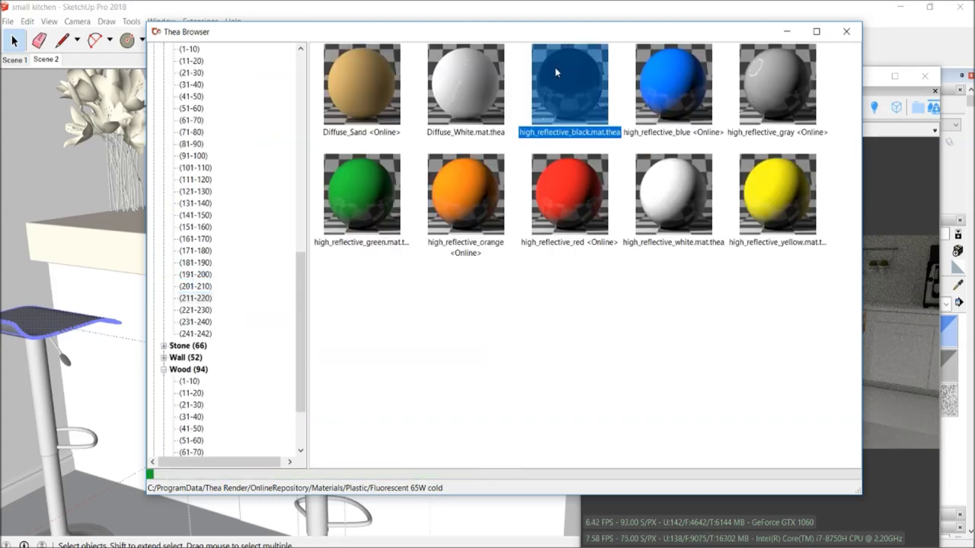
click(787, 31)
Select the stool's pole and apply the high_reflective_black material.
scroll(319, 386, up, 2)
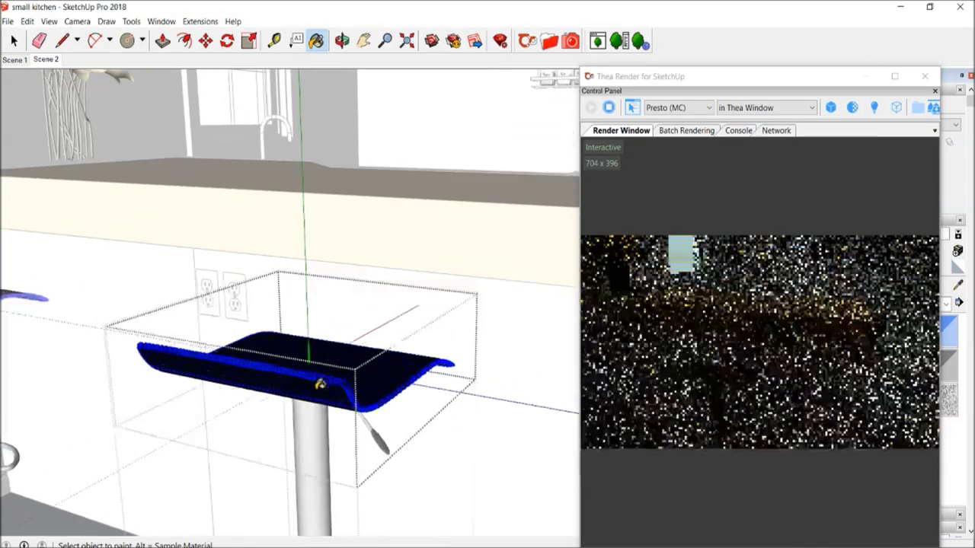
scroll(322, 381, up, 2)
scroll(323, 376, up, 2)
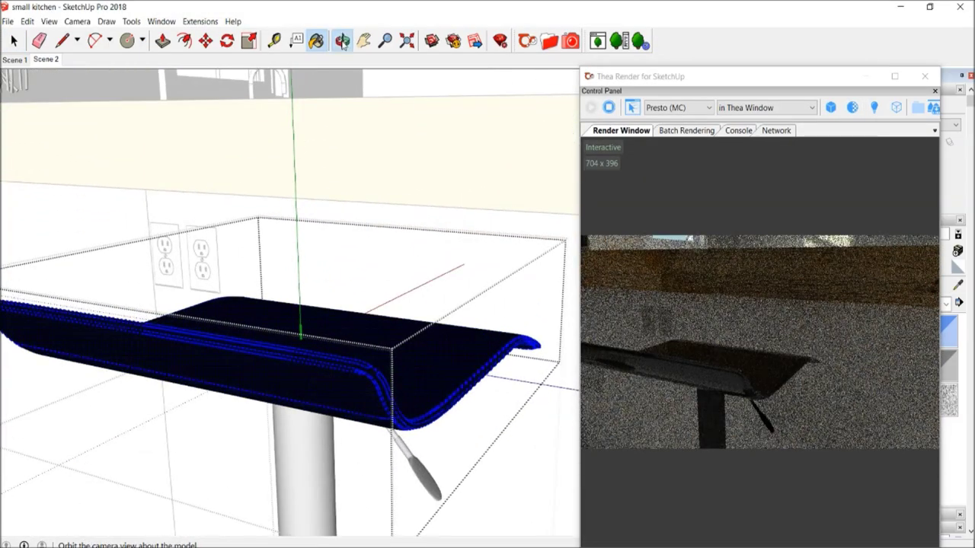
middle_drag(323, 376, 130, 172)
key(space)
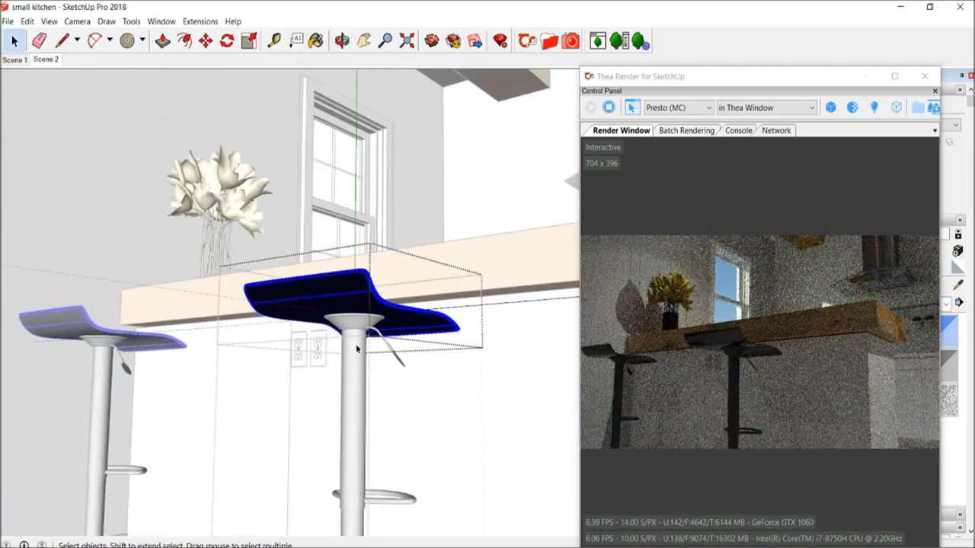
click(354, 365)
middle_drag(360, 345, 336, 345)
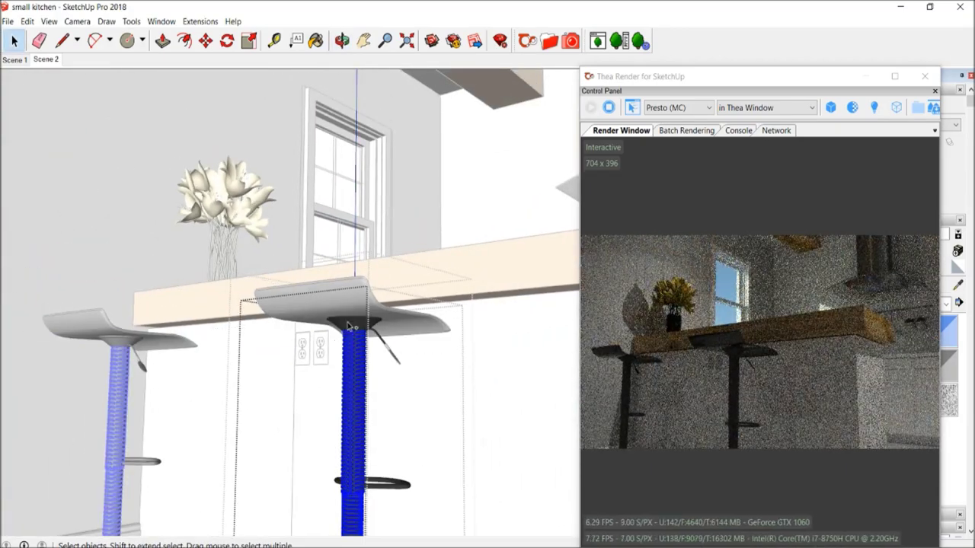
key(b)
Reverse the faces of the stool's pole.
scroll(370, 329, up, 5)
middle_drag(322, 271, 320, 266)
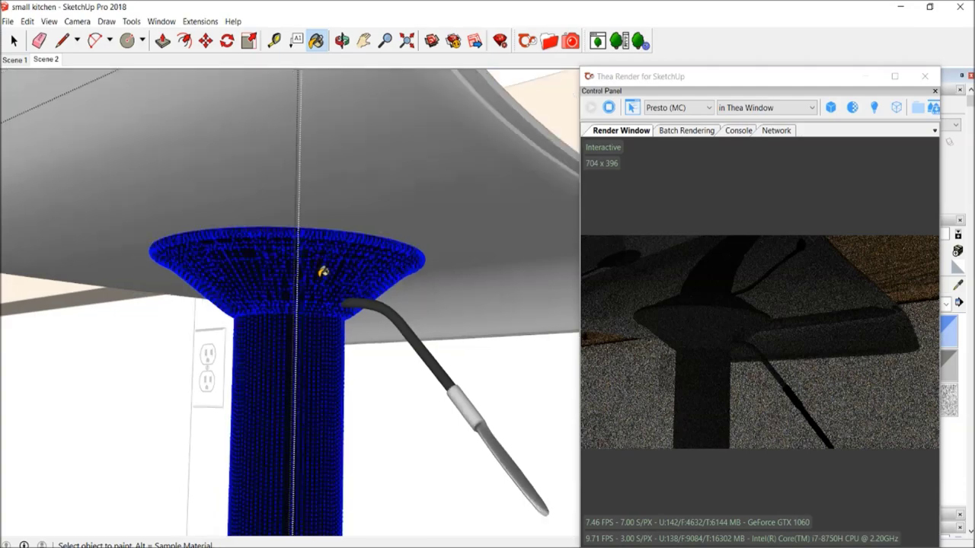
right_click(318, 288)
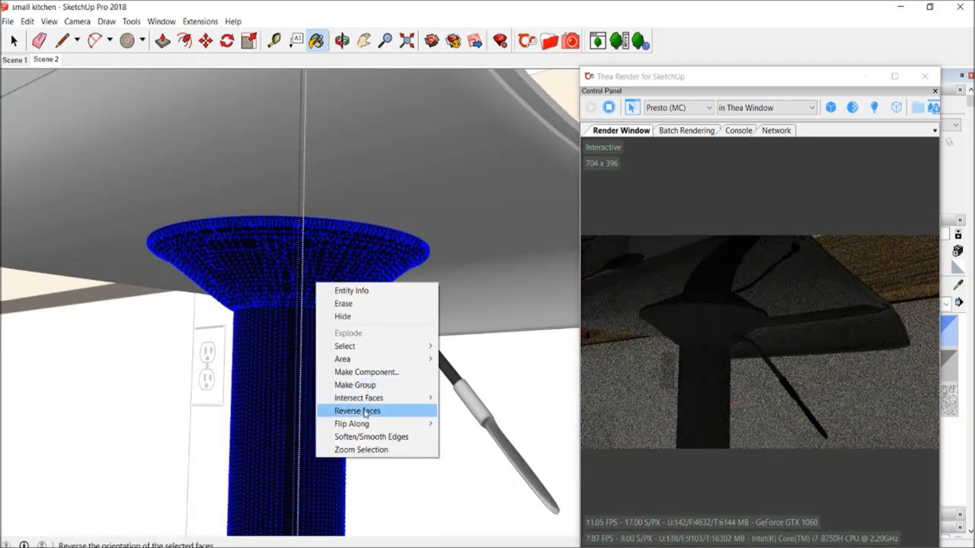
click(426, 410)
Orbit around the stool, clear the selection and select its lever grip.
scroll(322, 284, down, 1)
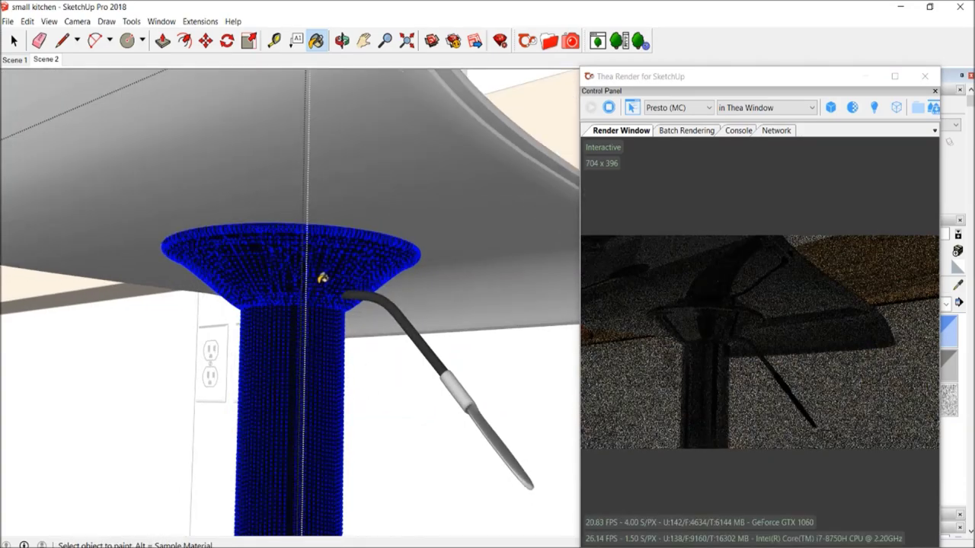
scroll(323, 280, down, 3)
scroll(325, 278, down, 1)
middle_drag(324, 279, 381, 335)
key(space)
click(409, 366)
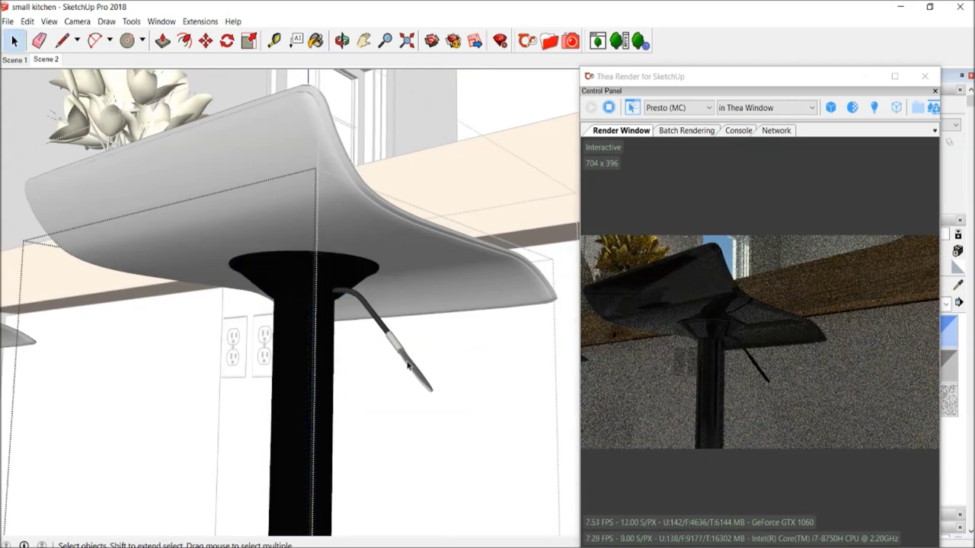
click(394, 348)
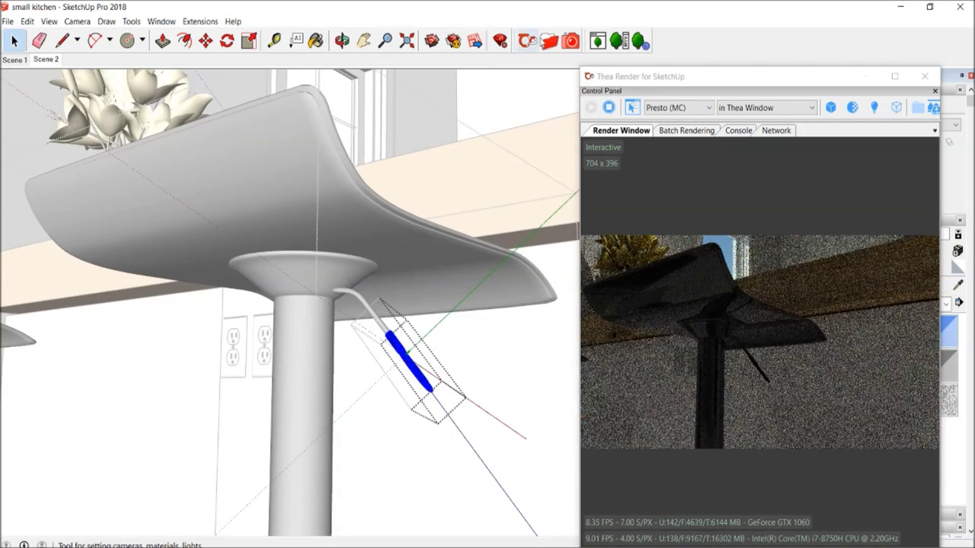
Take the high_reflective_white Thea material for the stool's lever grip.
click(548, 40)
click(652, 192)
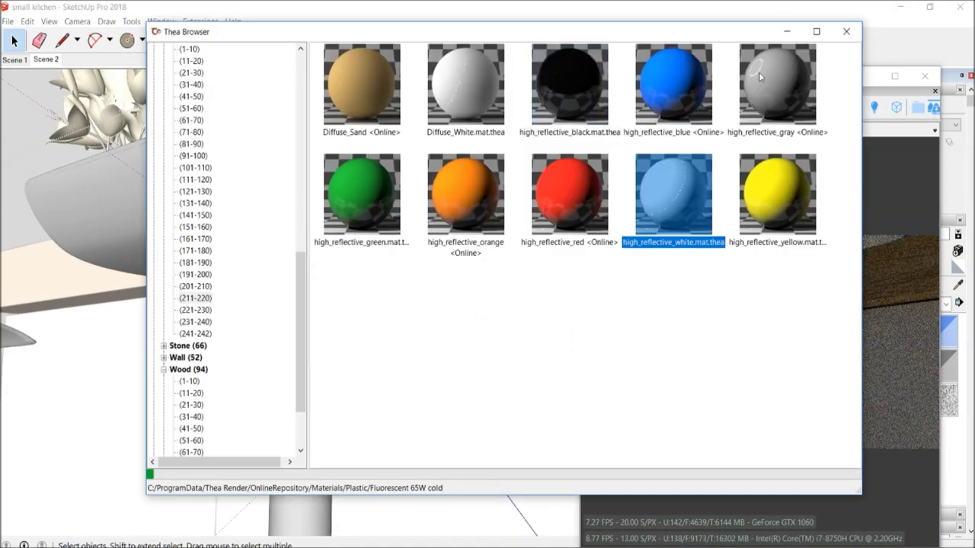
click(786, 31)
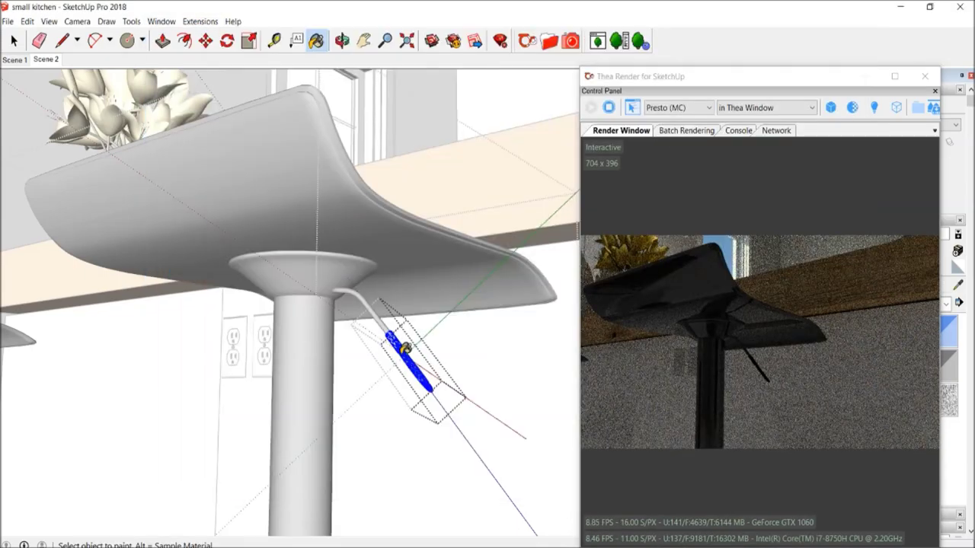
scroll(399, 372, up, 2)
Orbit back out to the wide kitchen view and exit the stool component.
middle_drag(427, 327, 331, 436)
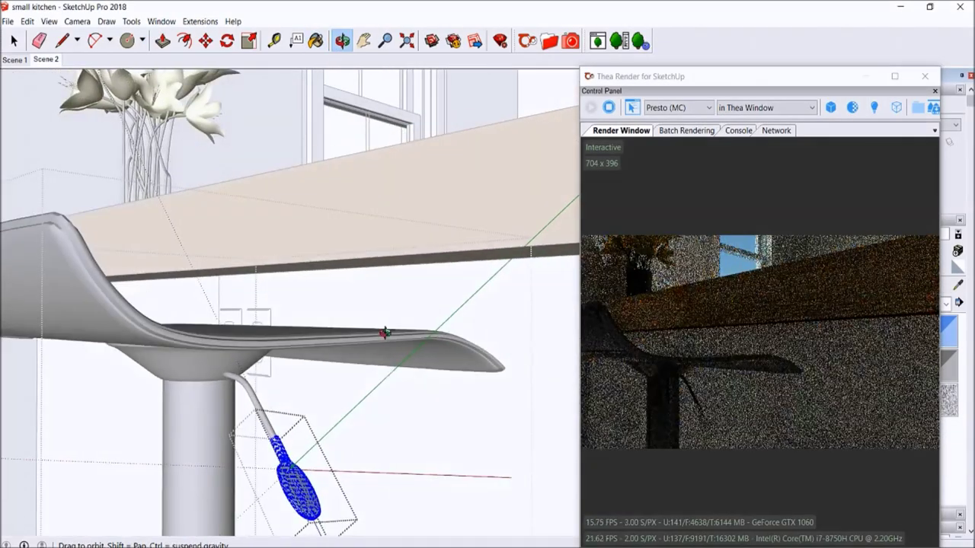
scroll(332, 435, up, 5)
scroll(289, 387, down, 5)
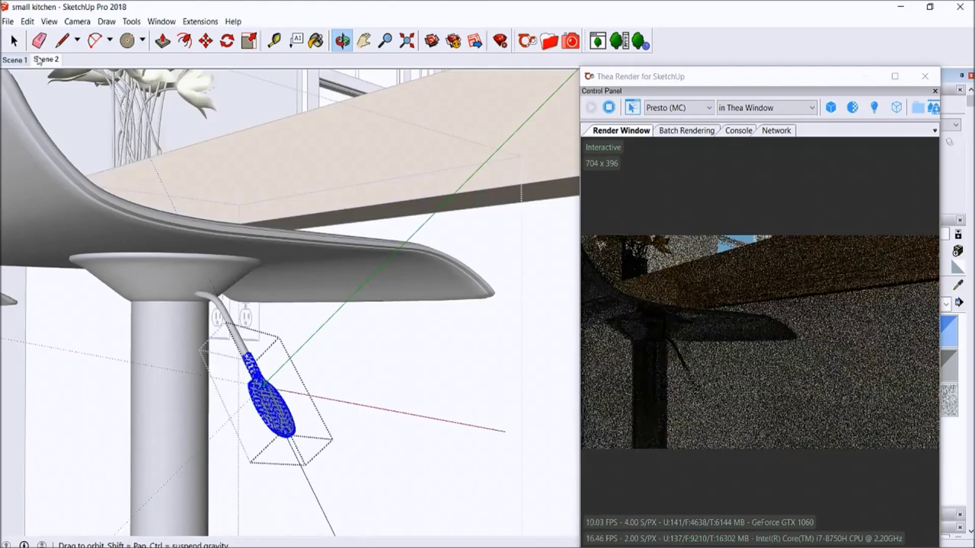
scroll(301, 190, down, 5)
middle_drag(301, 190, 481, 361)
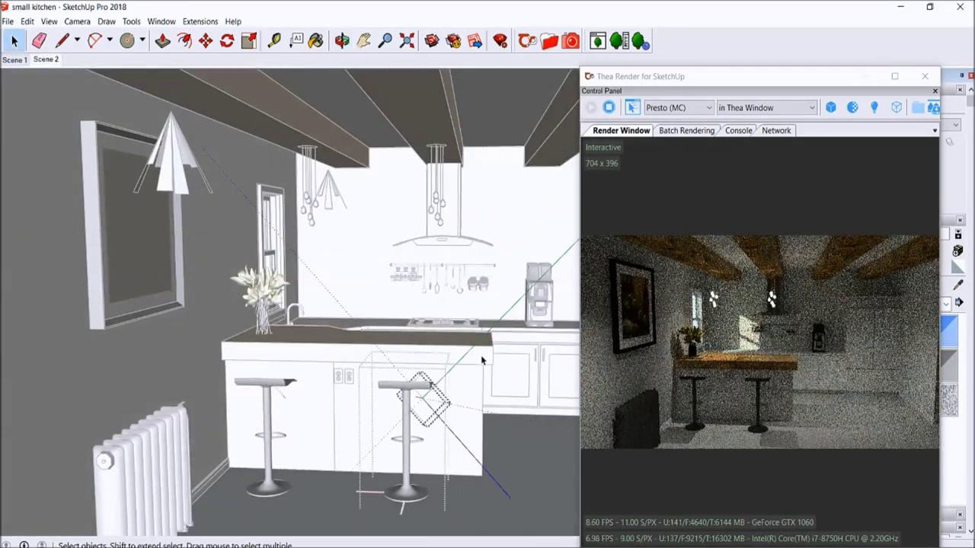
click(390, 307)
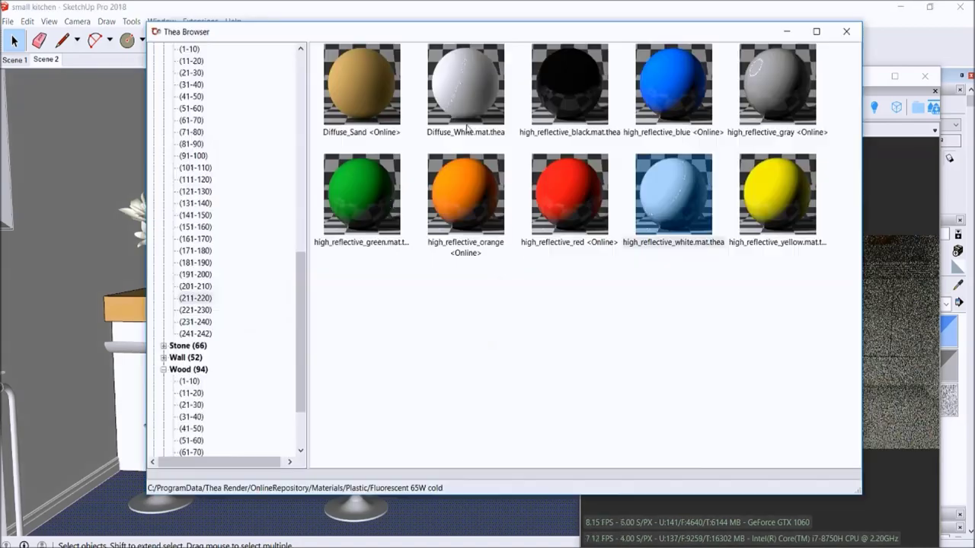
Pick Mosaico Hidraulico Tradicional from the online Ceramic 1-10 tiles, then switch to Scene 1.
scroll(291, 91, up, 14)
click(163, 417)
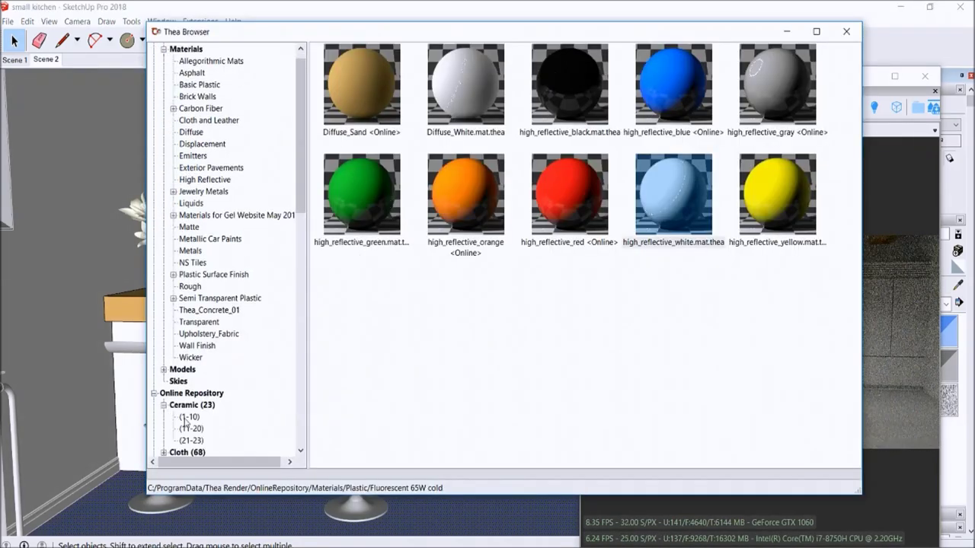
click(189, 416)
click(375, 90)
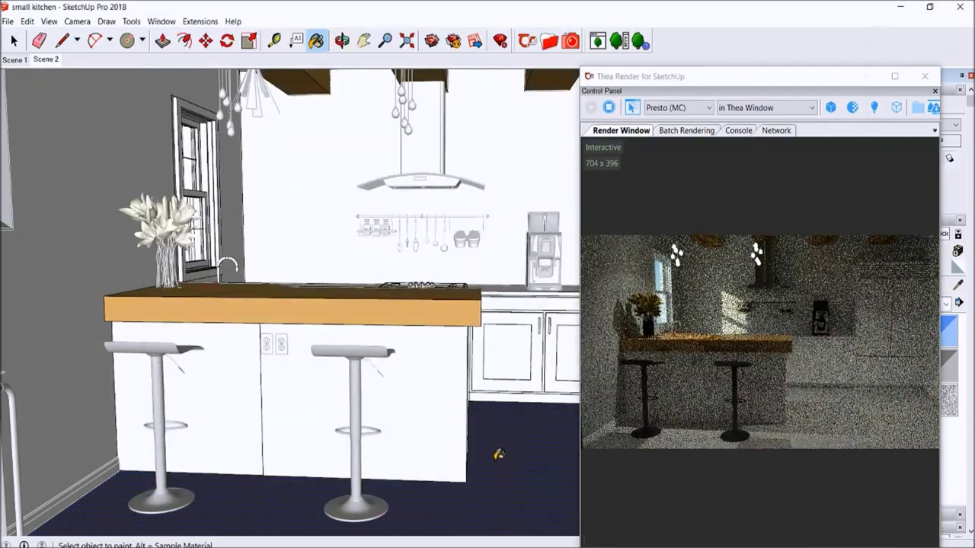
click(16, 59)
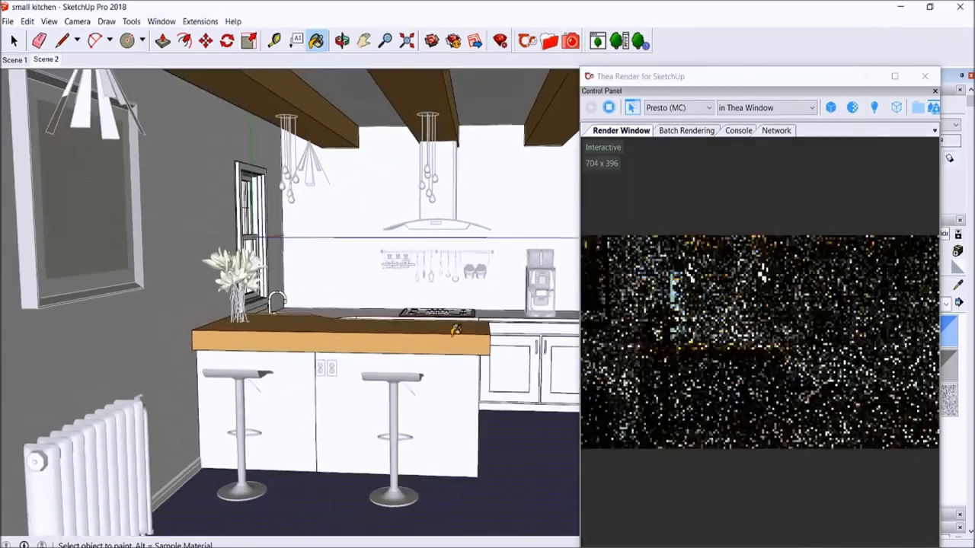
click(549, 42)
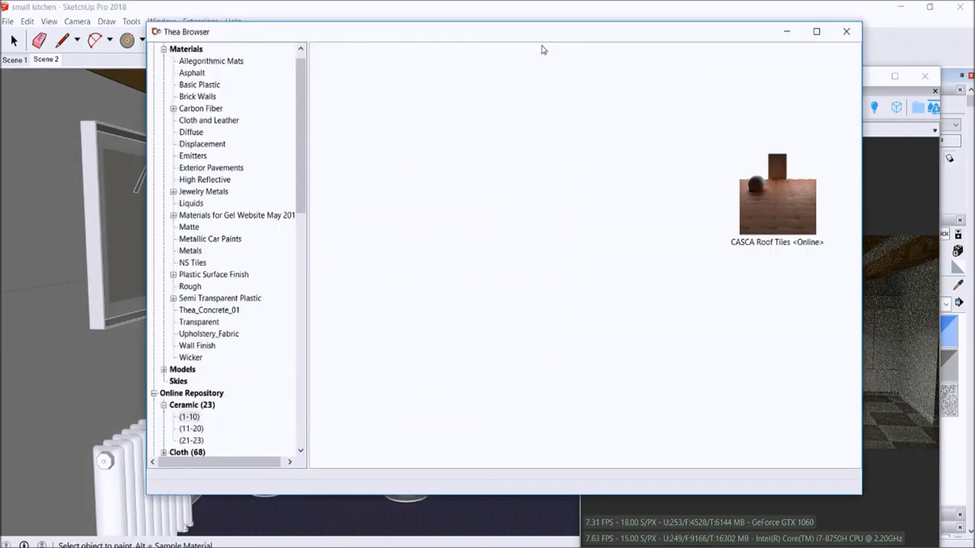
Browse the Ceramic 11-20 and 21-23 groups, then pick the ANT_7x15 tile material.
click(191, 430)
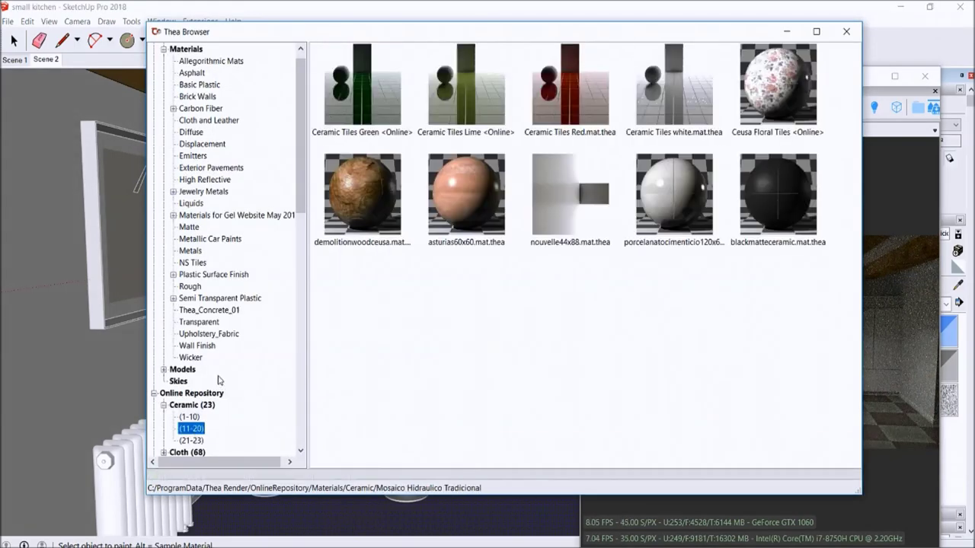
scroll(196, 418, down, 1)
click(200, 404)
click(189, 380)
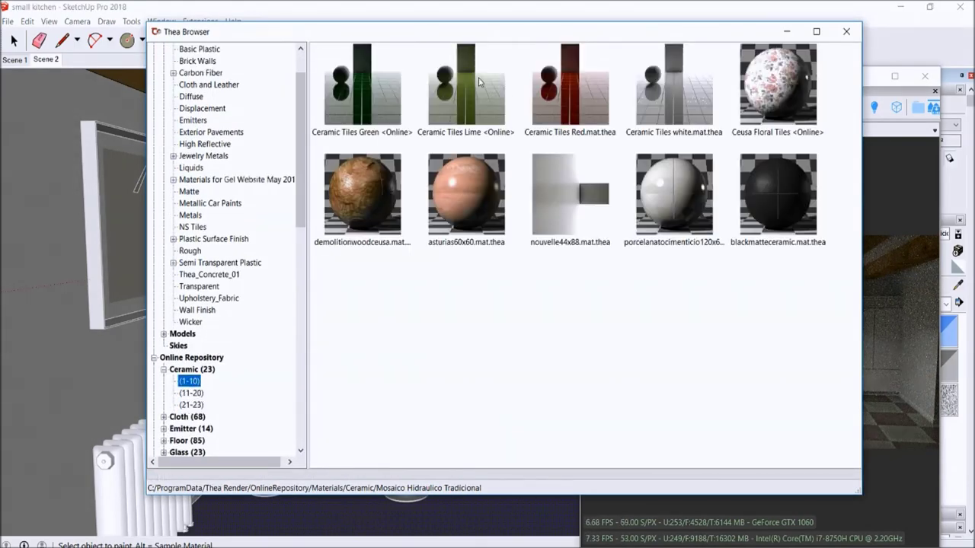
click(477, 297)
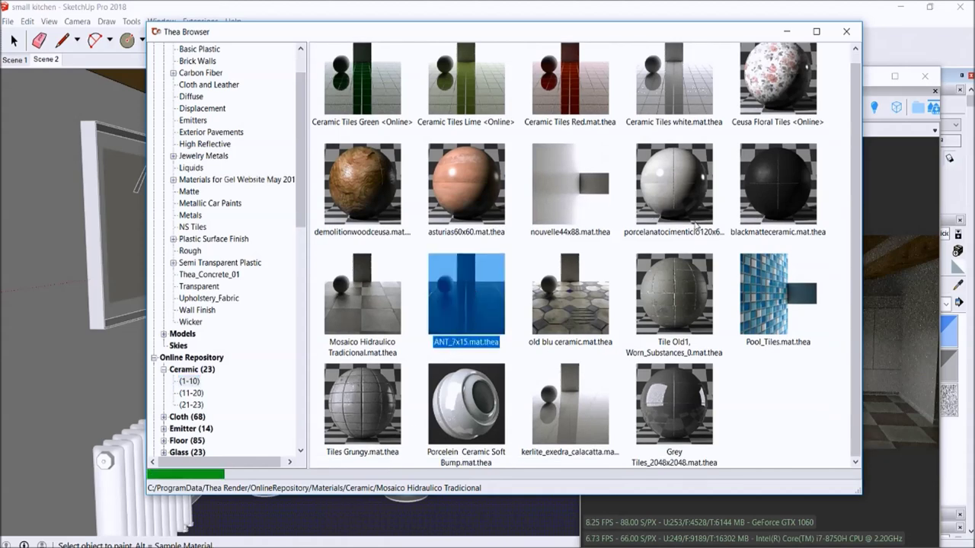
mouse_move(466, 297)
mouse_down()
mouse_move(593, 326)
mouse_move(528, 472)
mouse_up()
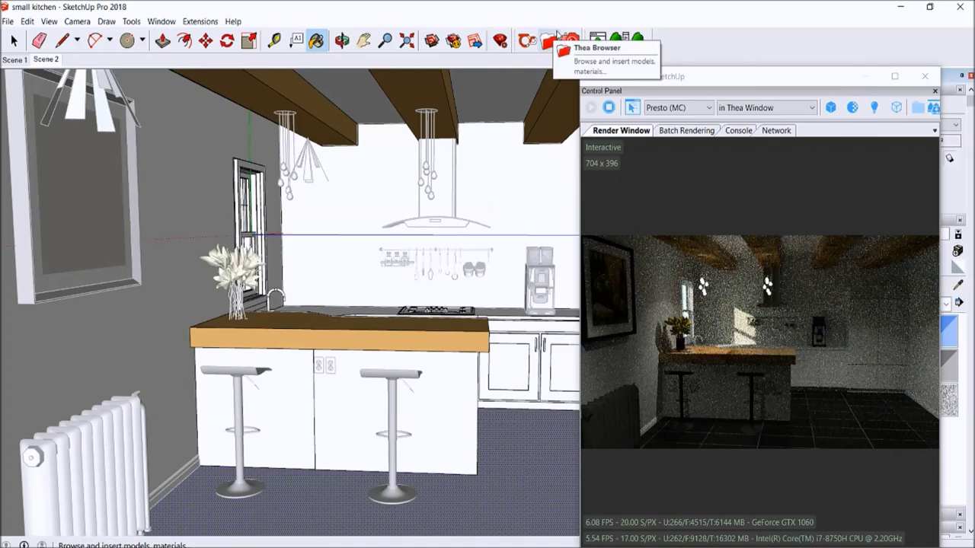
Choose the old blu ceramic material from the Thea browser.
click(548, 41)
click(558, 315)
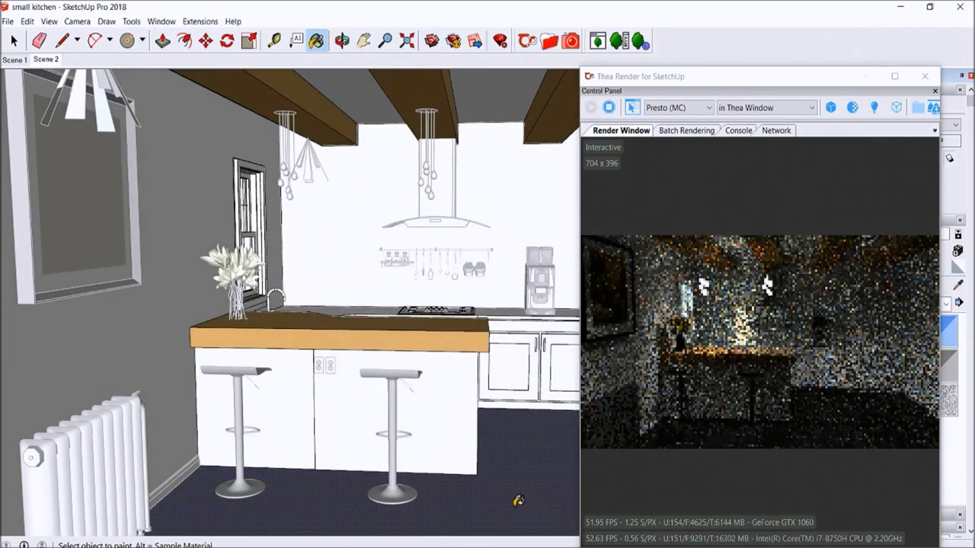
scroll(518, 500, up, 2)
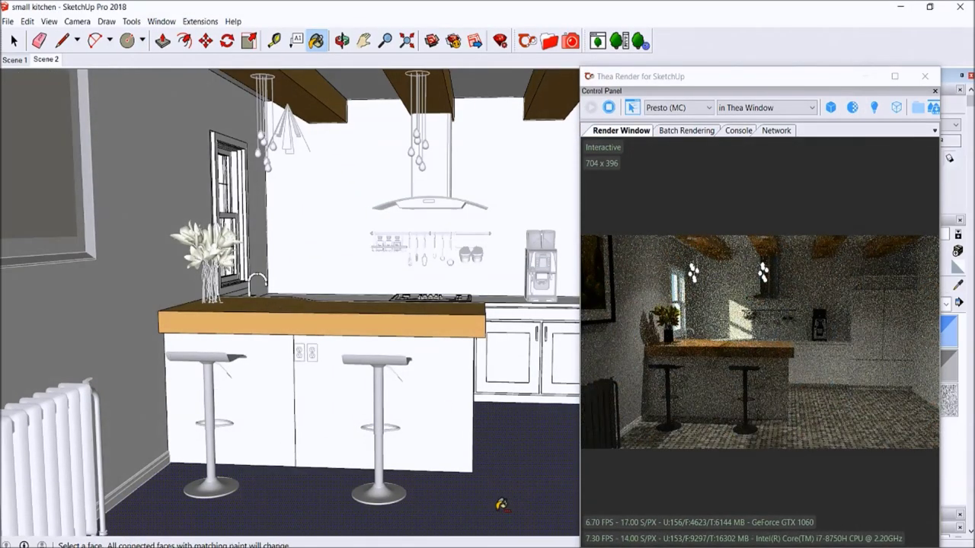
scroll(503, 448, up, 1)
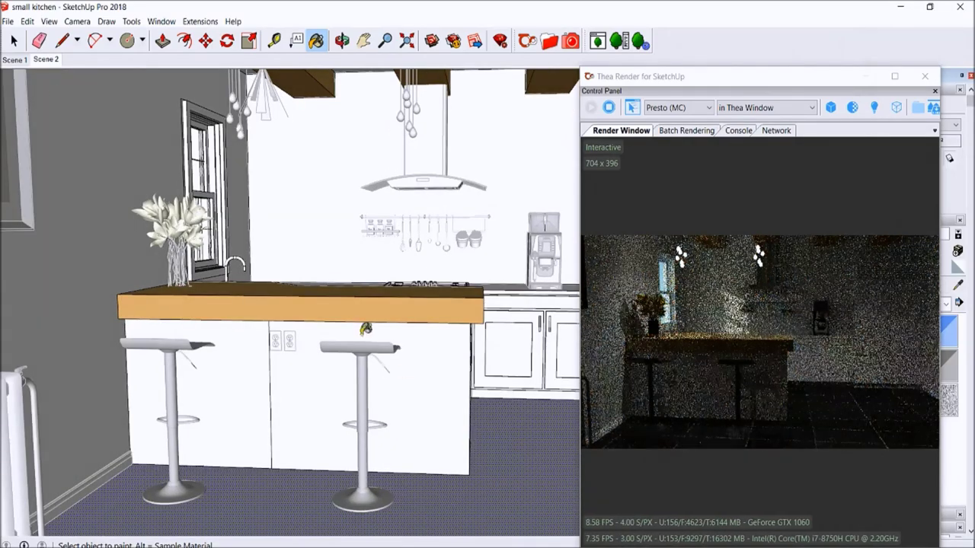
Select both bar stool seats.
key(space)
scroll(354, 388, down, 2)
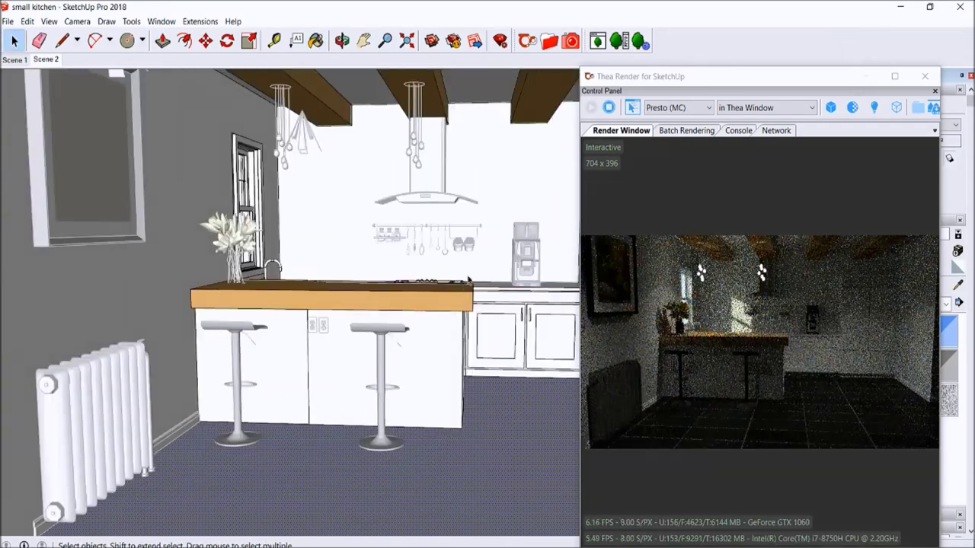
scroll(358, 365, up, 3)
click(364, 343)
scroll(317, 267, down, 1)
click(346, 332)
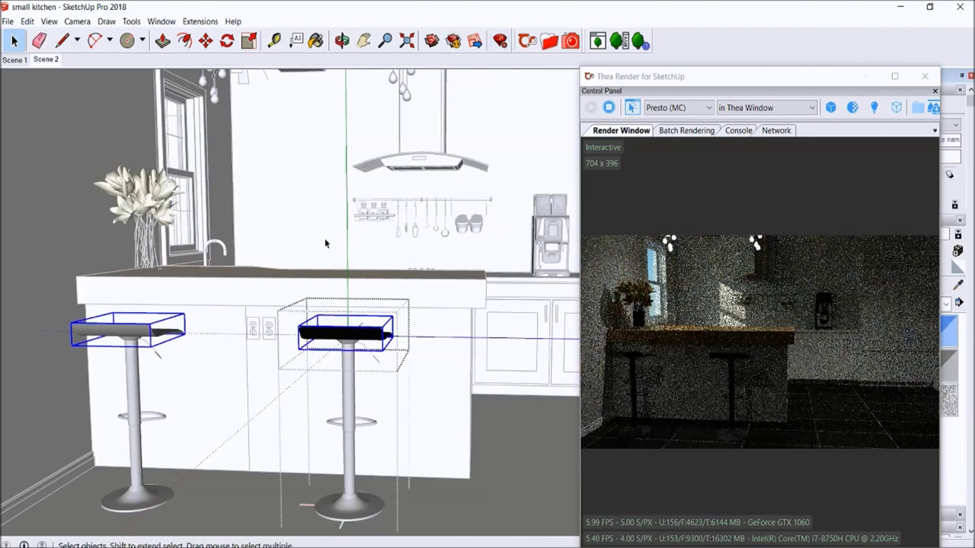
Take the brown Thea material for the stool seats and orbit toward the column.
click(548, 41)
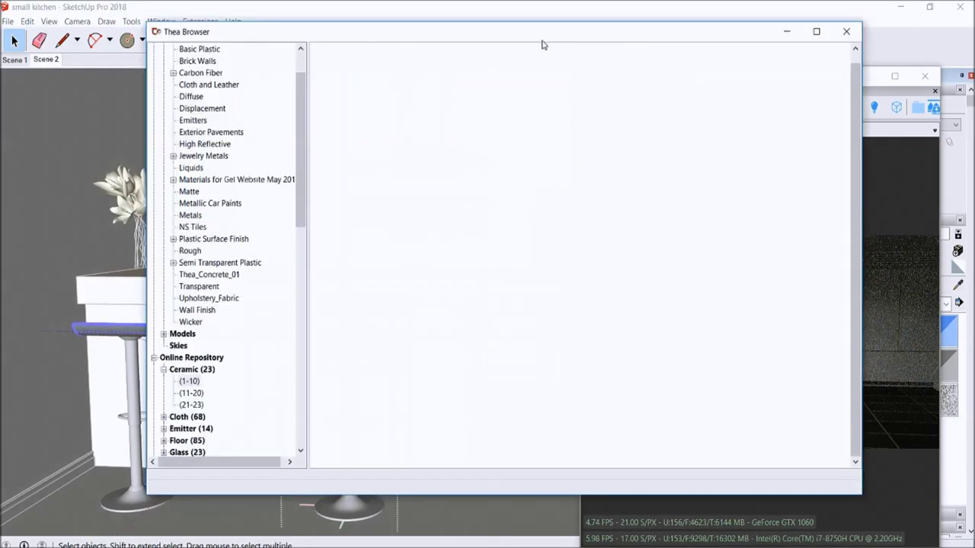
click(457, 173)
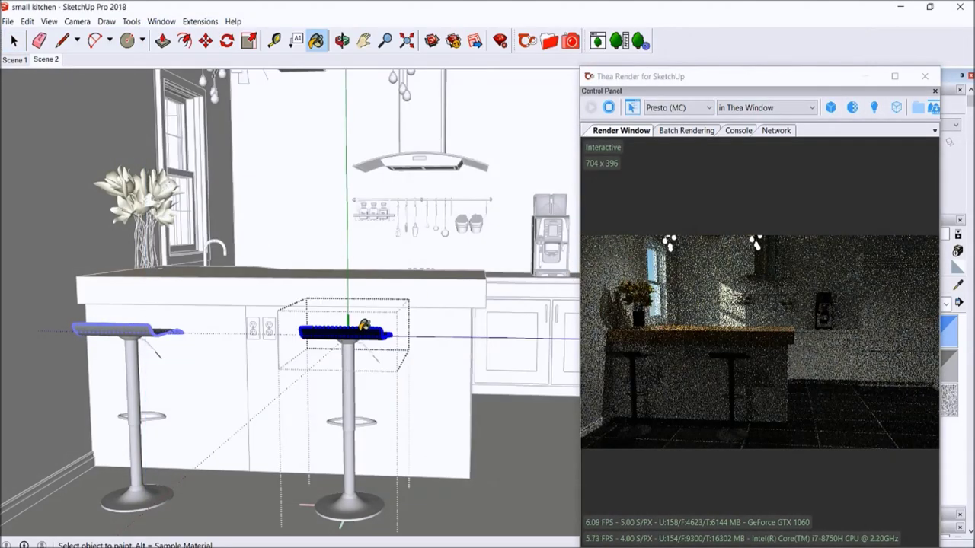
scroll(364, 334, up, 2)
scroll(358, 342, up, 2)
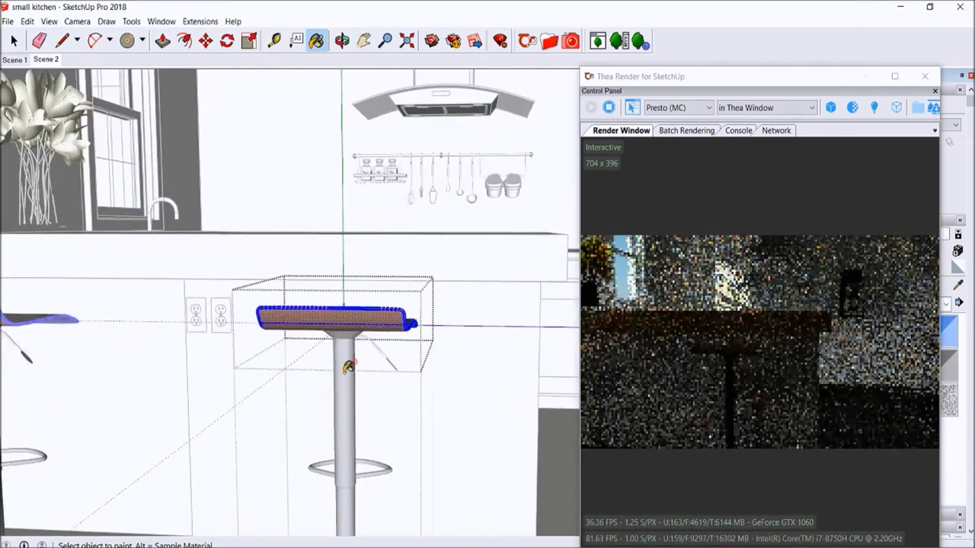
scroll(343, 366, up, 2)
mouse_move(320, 305)
middle_down()
mouse_move(285, 239)
mouse_move(229, 229)
mouse_move(257, 303)
middle_up()
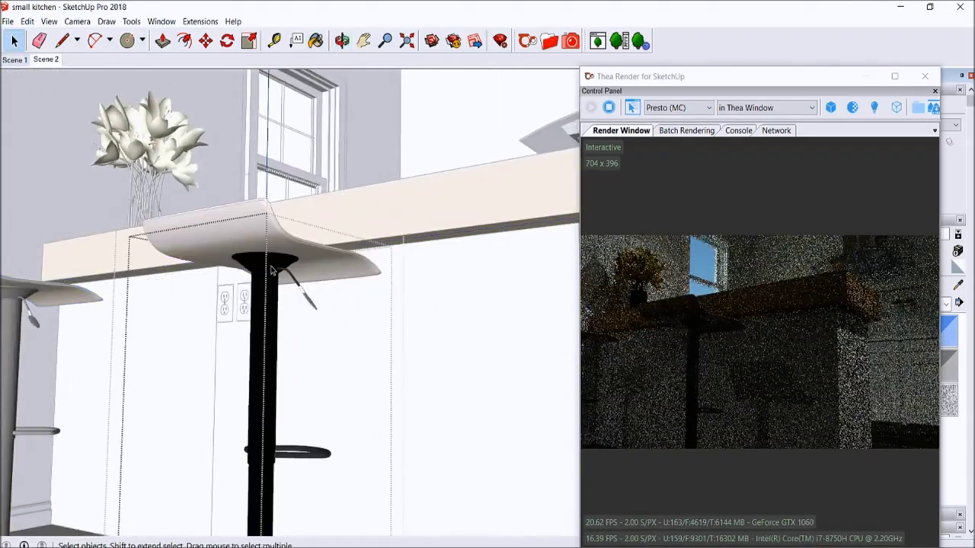
middle_drag(272, 270, 192, 197)
Paint the right stool's column and cable brown.
drag(329, 307, 288, 231)
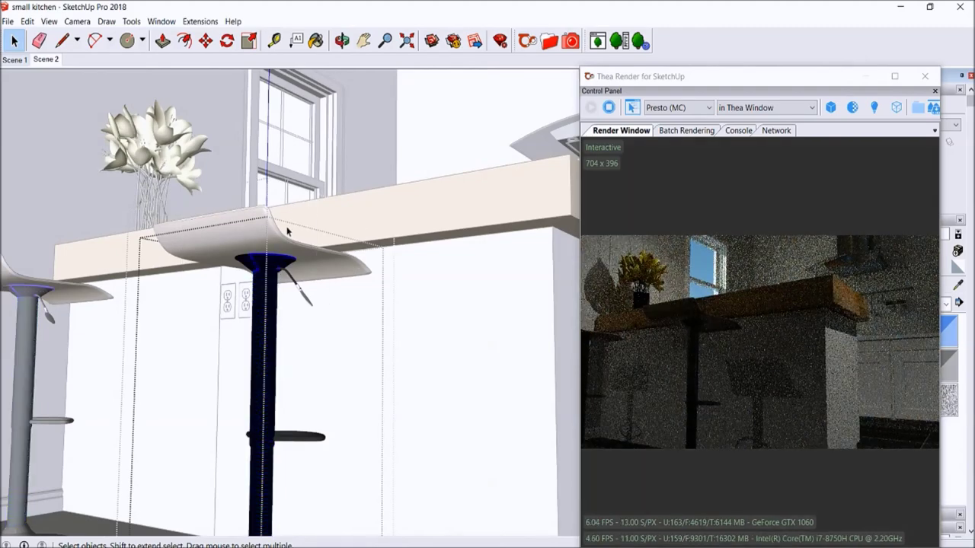
click(276, 251)
scroll(278, 232, up, 2)
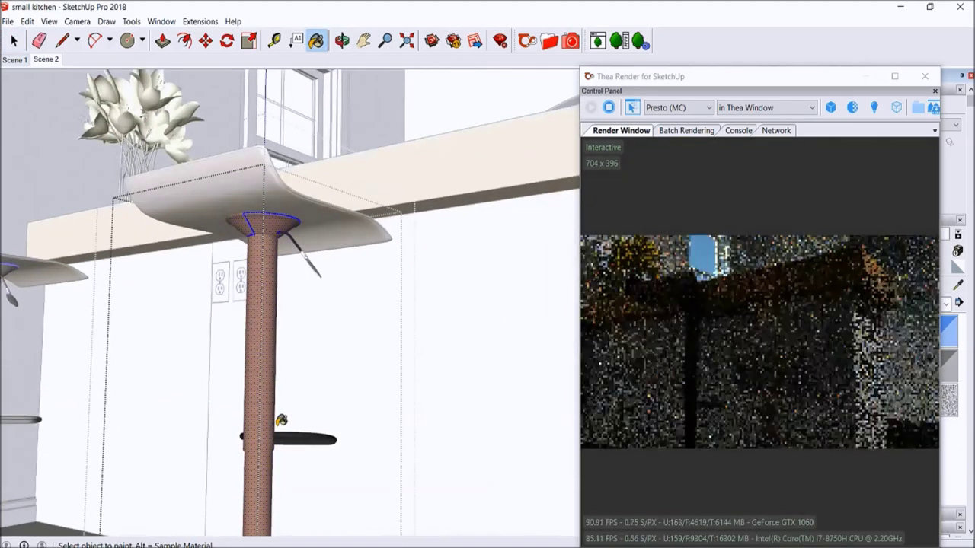
scroll(276, 228, up, 3)
right_click(293, 195)
click(320, 324)
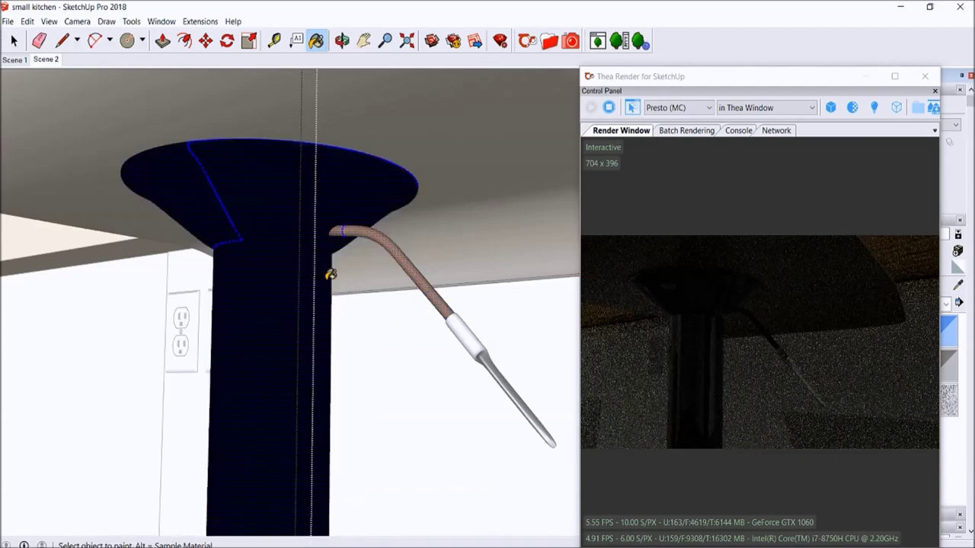
scroll(283, 210, down, 1)
scroll(282, 210, down, 1)
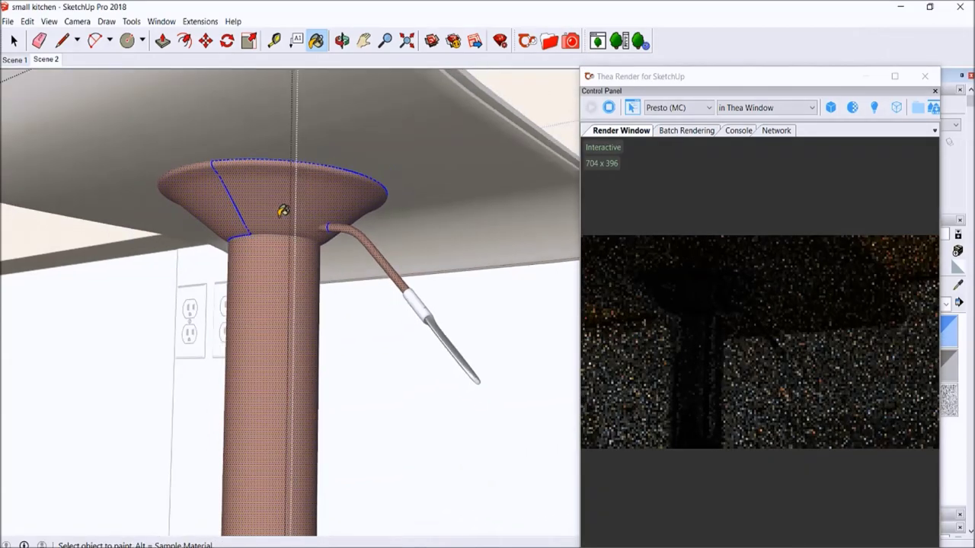
scroll(283, 210, down, 2)
scroll(35, 192, down, 4)
scroll(35, 192, down, 3)
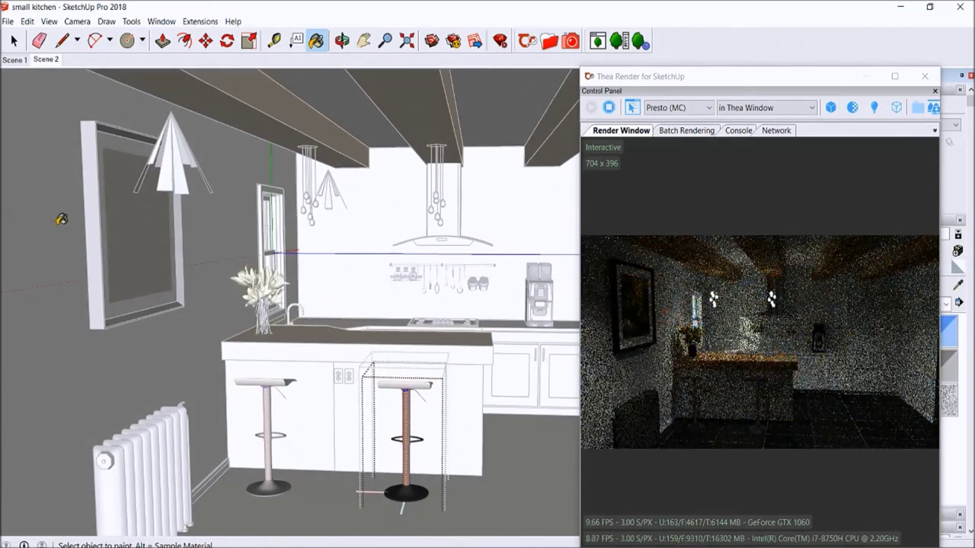
Paint both stool bases with Metals > Silver.mat.thea.
click(14, 40)
scroll(292, 444, up, 5)
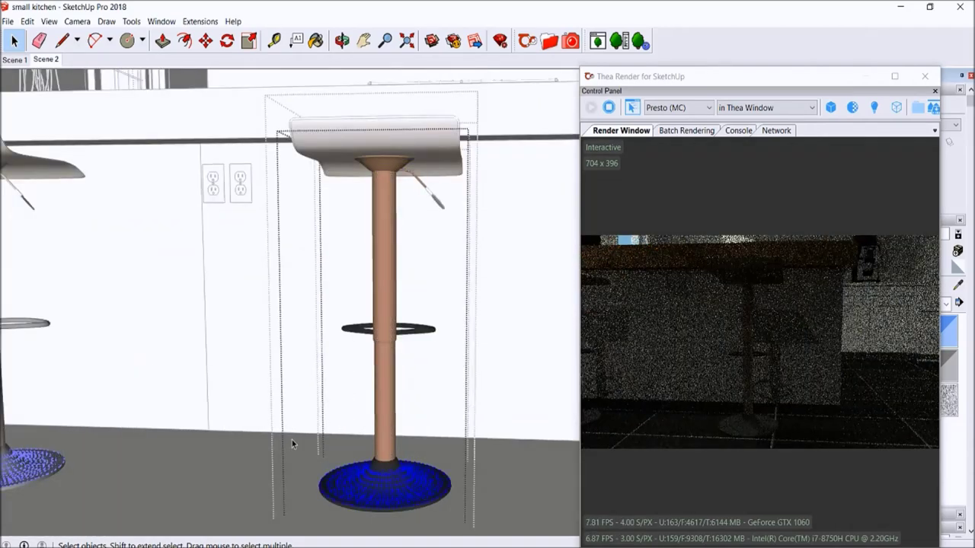
click(550, 41)
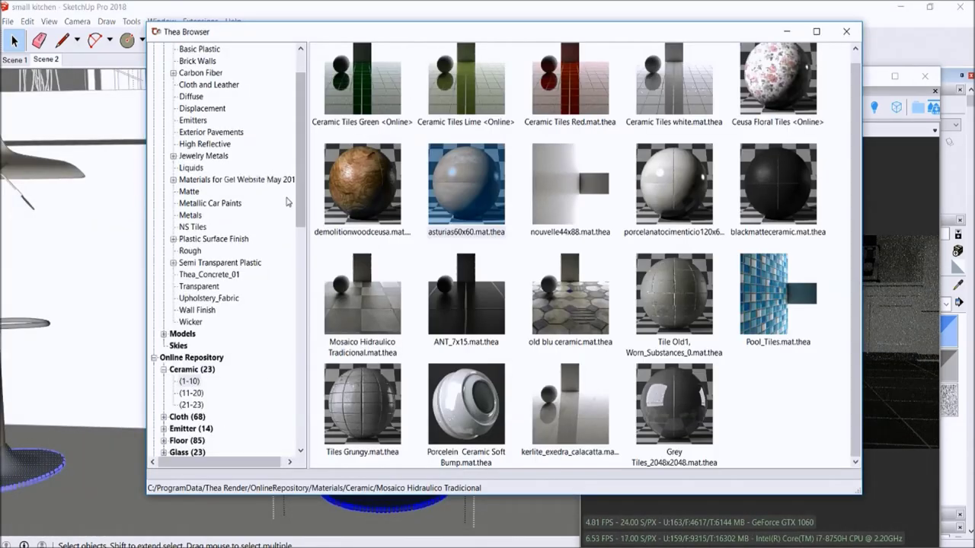
click(190, 216)
click(373, 305)
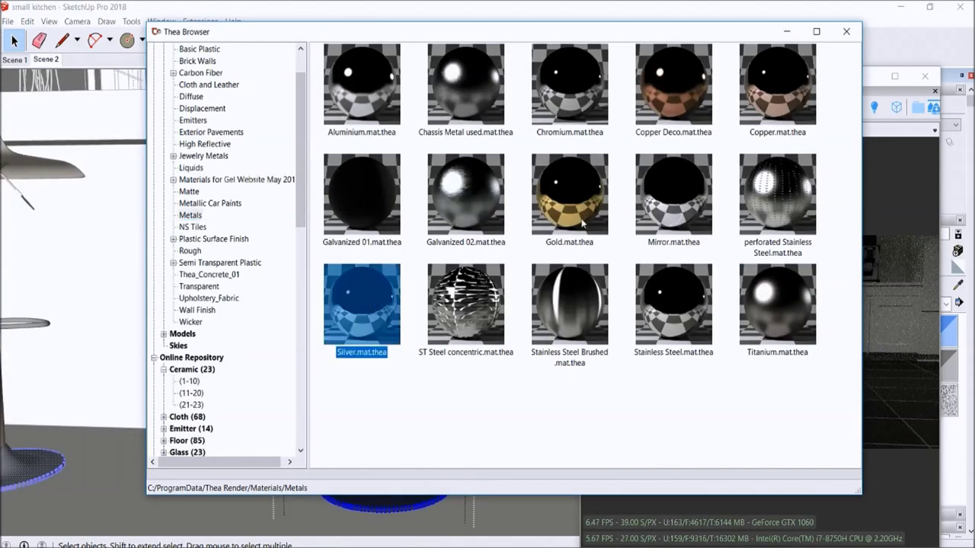
click(787, 36)
click(786, 35)
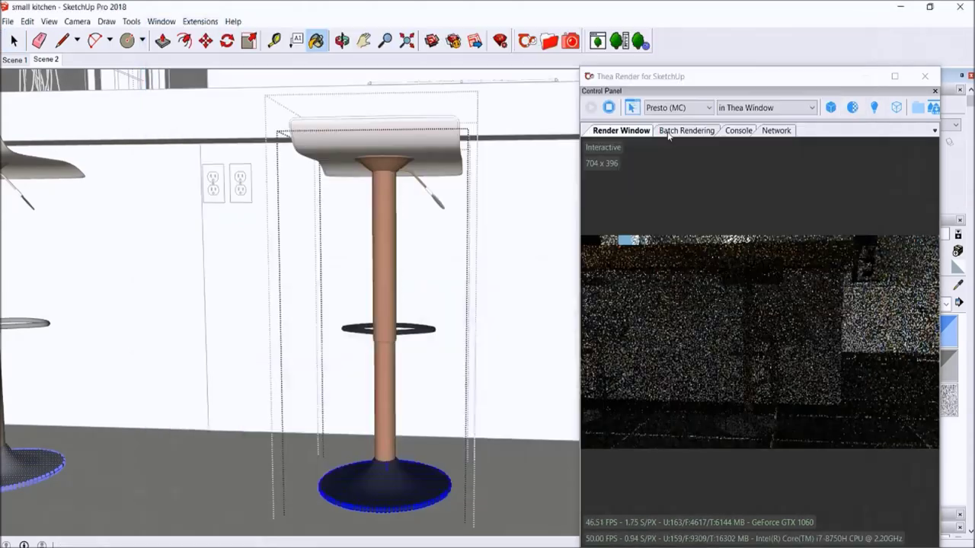
click(404, 490)
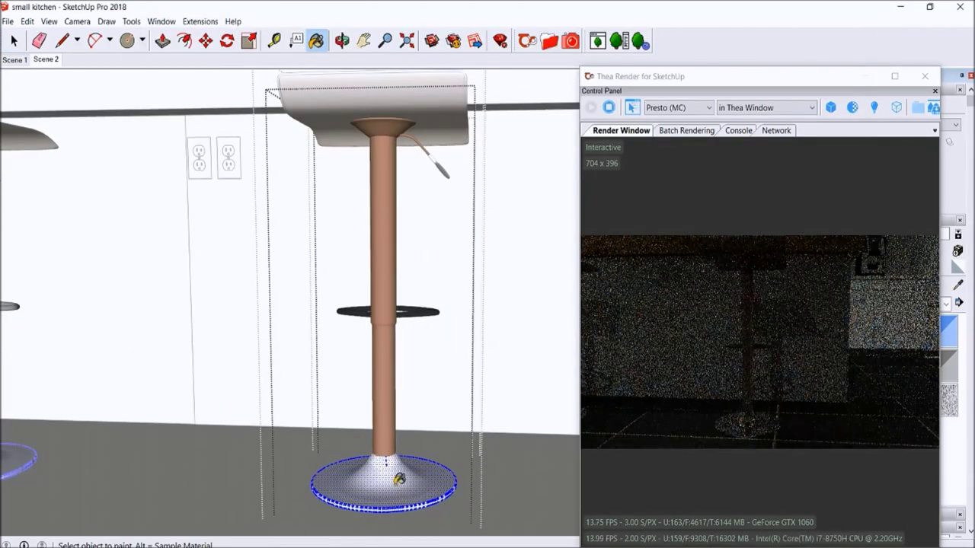
Return to the Scene 1 wide view, clear the selection and pan to the fridge.
click(15, 59)
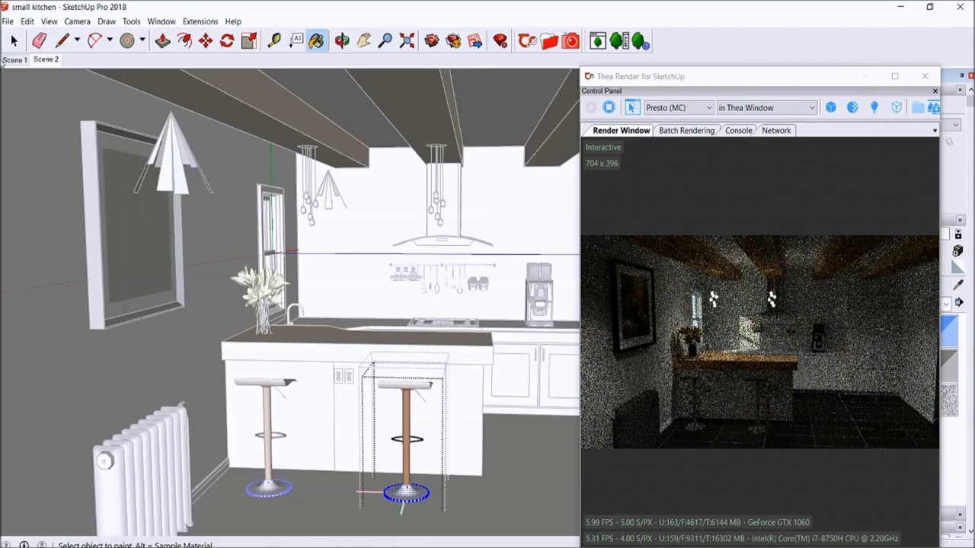
click(13, 41)
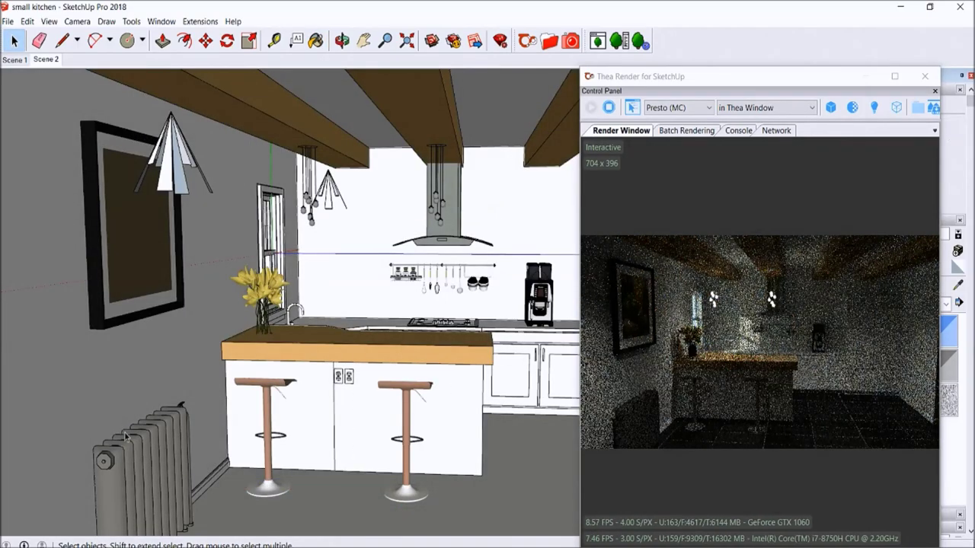
scroll(408, 316, up, 2)
shift+middle_drag(407, 316, 373, 259)
Open the fridge group, select all its parts and take the Stainless Steel material.
scroll(370, 251, up, 5)
scroll(424, 328, up, 2)
double_click(370, 270)
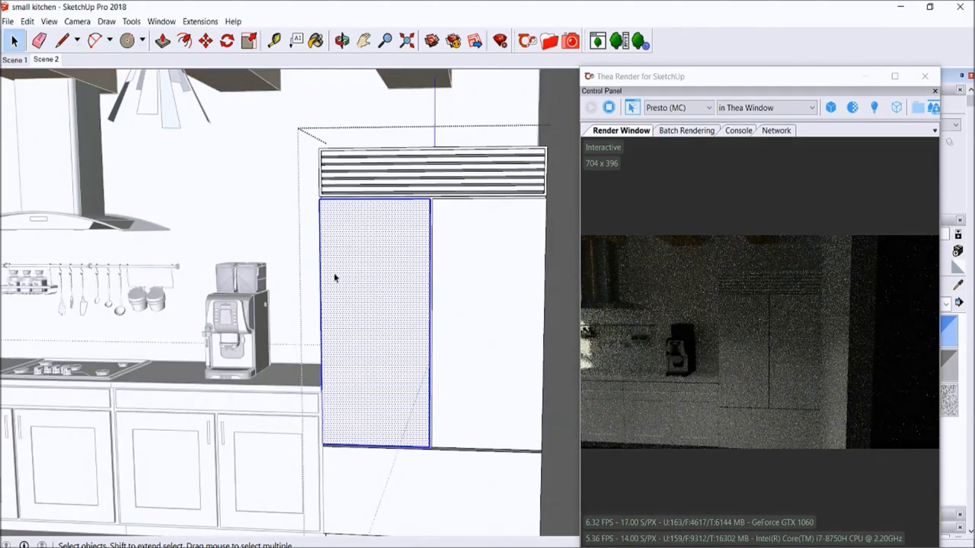
middle_drag(334, 281, 526, 533)
key(ctrl+a)
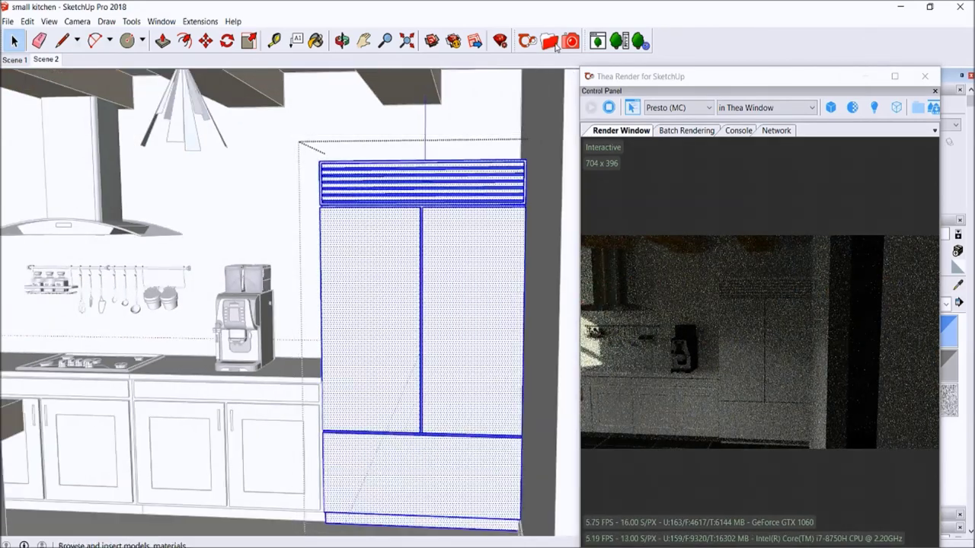
click(556, 46)
click(680, 299)
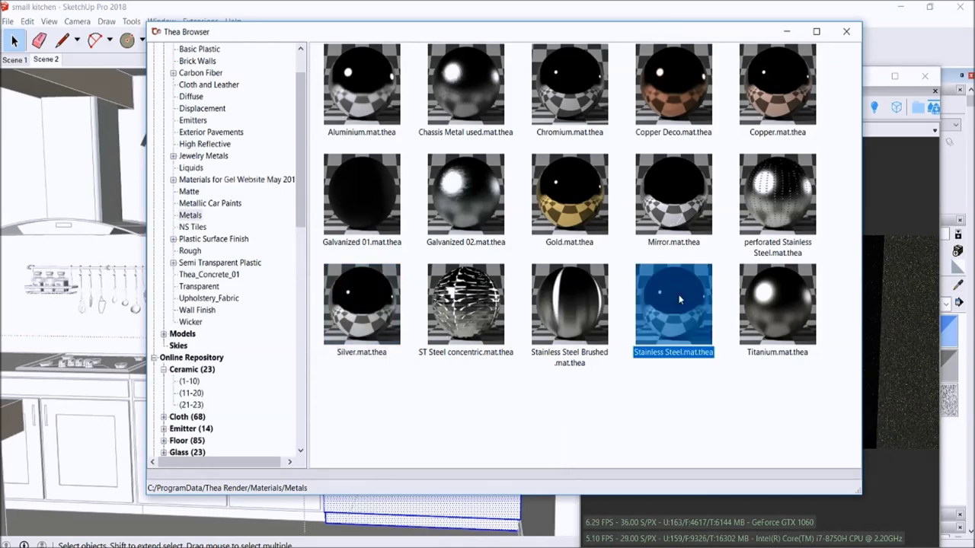
click(787, 31)
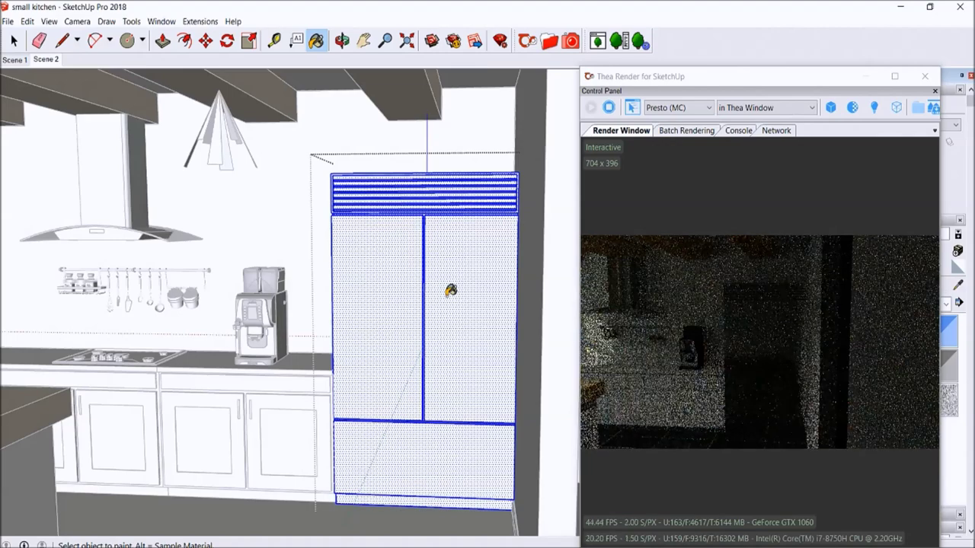
Paint the fridge with reflective_black_plastic from the Plastic 231-240 group.
middle_drag(450, 291, 159, 163)
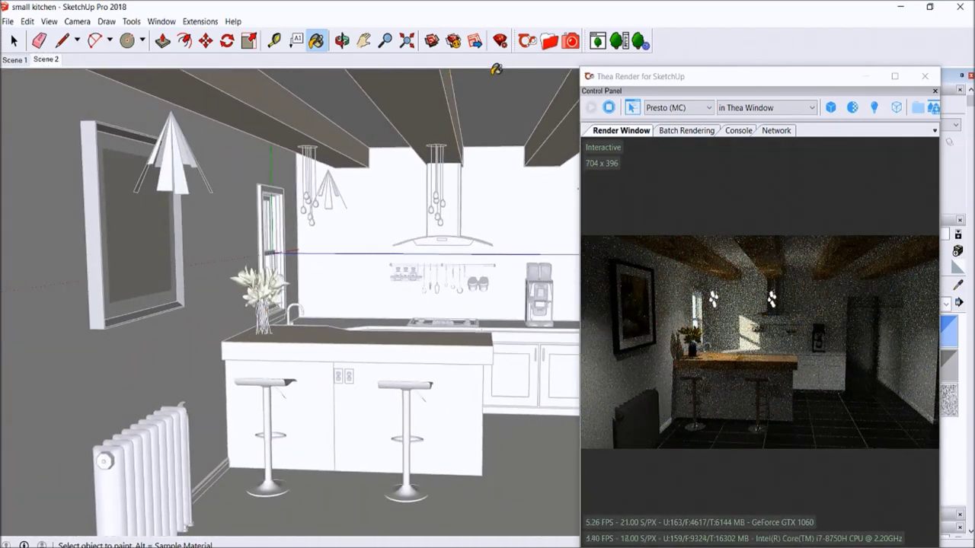
click(525, 41)
drag(301, 152, 301, 318)
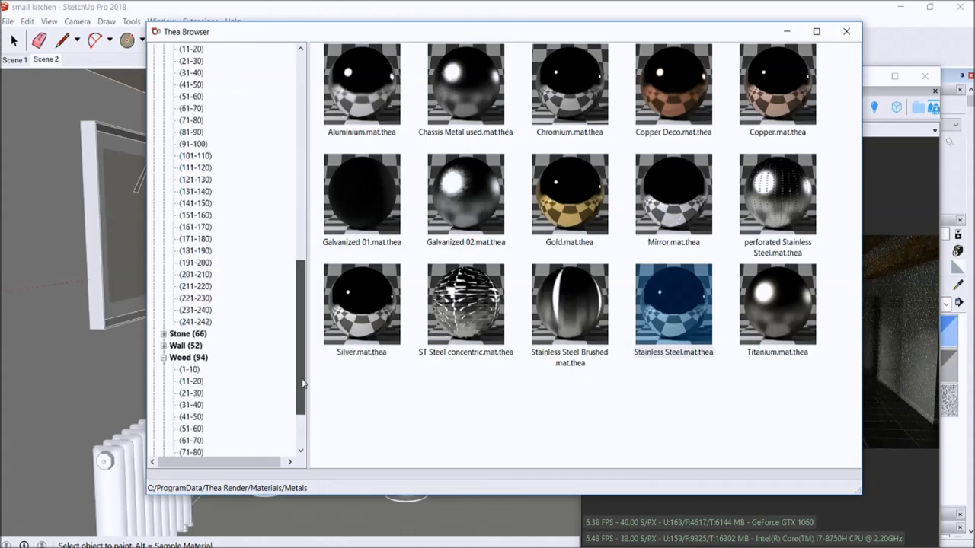
click(195, 368)
click(570, 194)
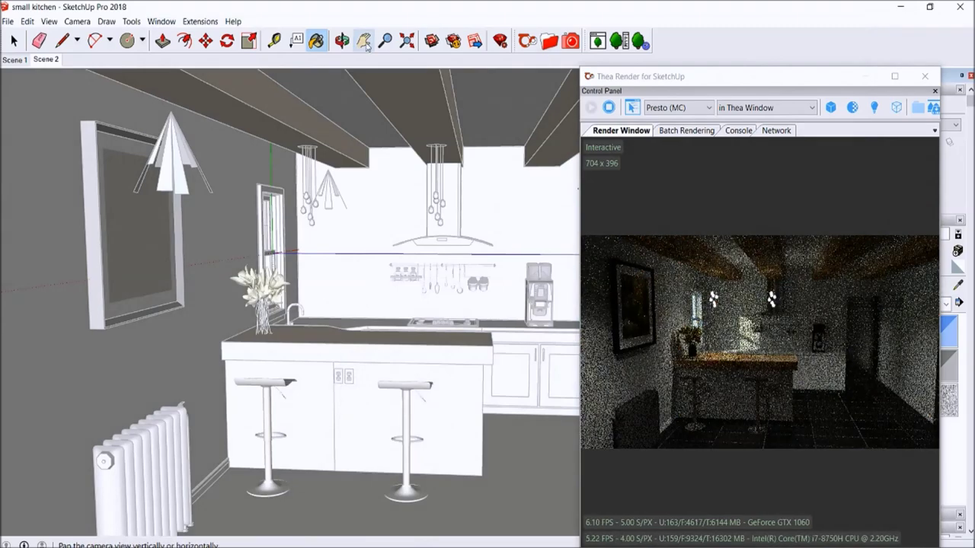
middle_drag(366, 259, 526, 259)
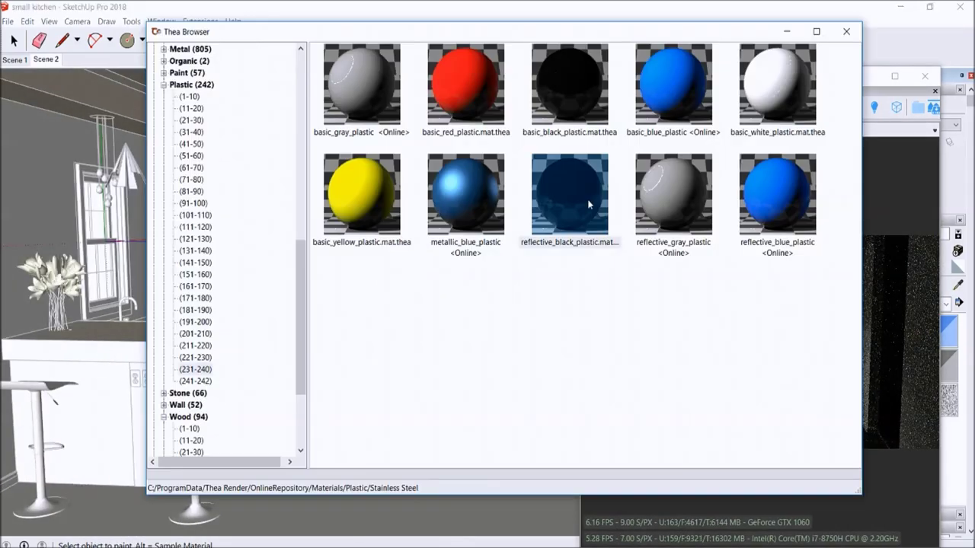
Switch the fridge to reflective_white_plastic from Plastic 221-230 and return to Scene 2.
click(195, 358)
click(649, 93)
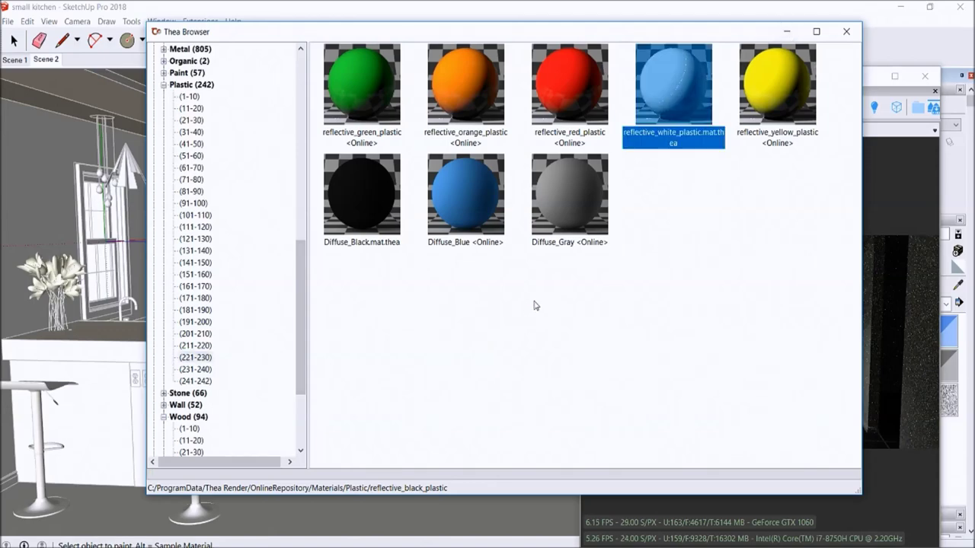
scroll(537, 347, up, 1)
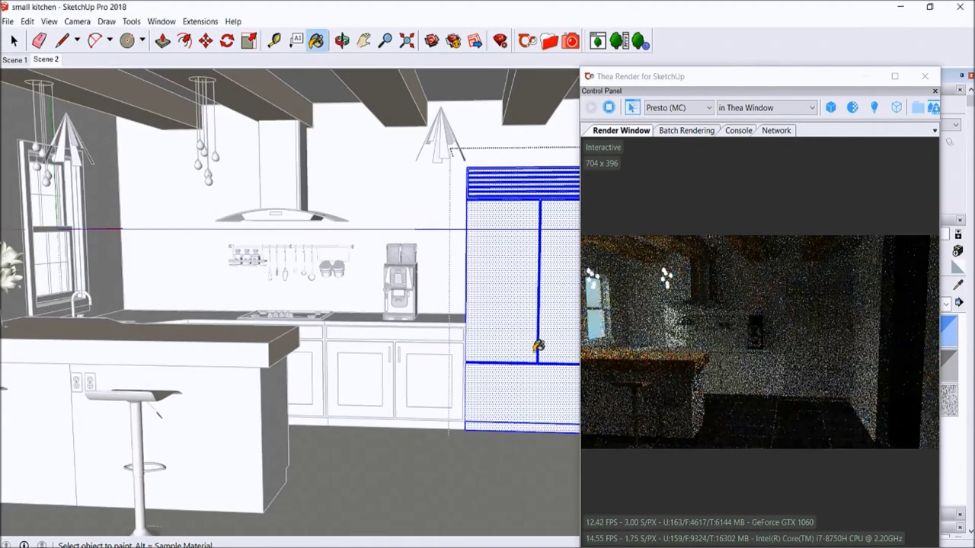
scroll(537, 347, up, 2)
scroll(537, 346, down, 2)
click(43, 58)
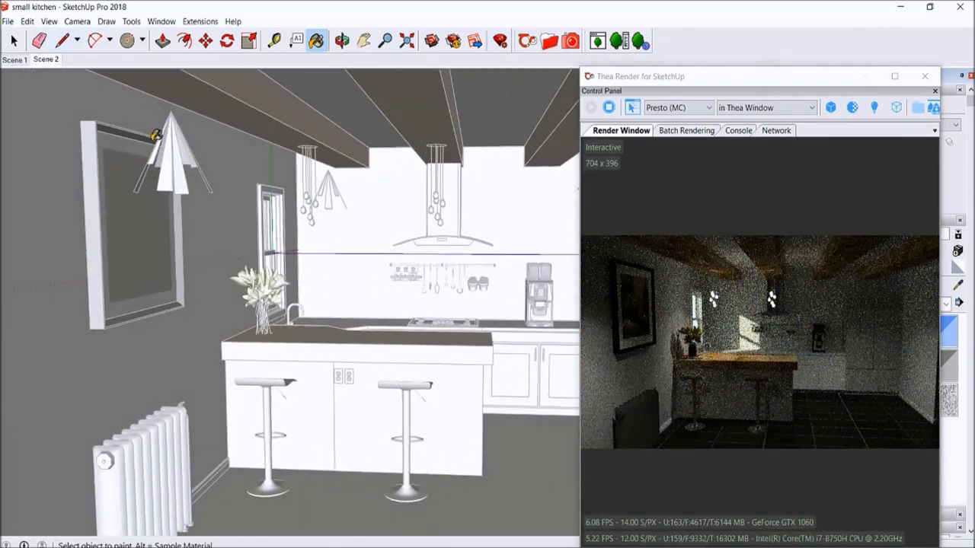
Paint the countertop brown and reverse its faces.
scroll(516, 337, up, 3)
scroll(515, 337, up, 2)
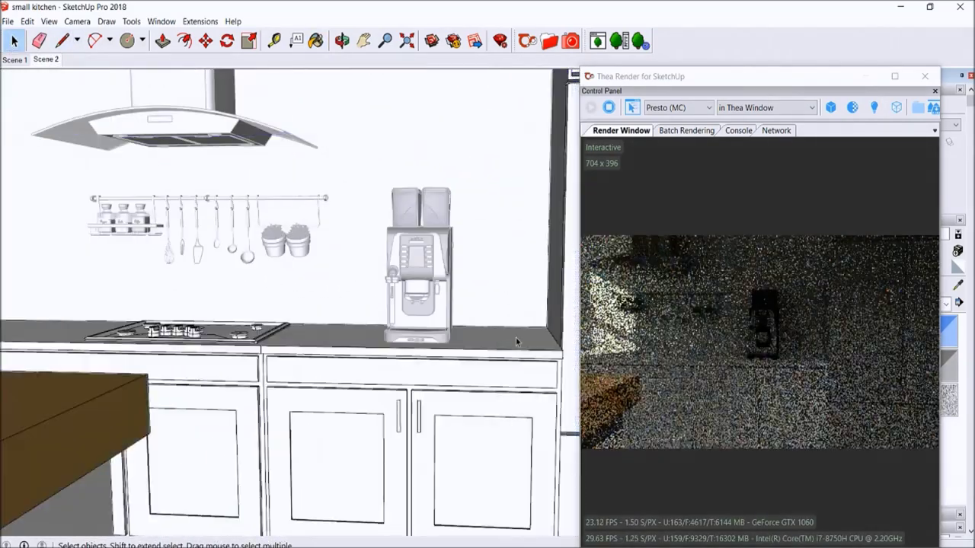
click(495, 348)
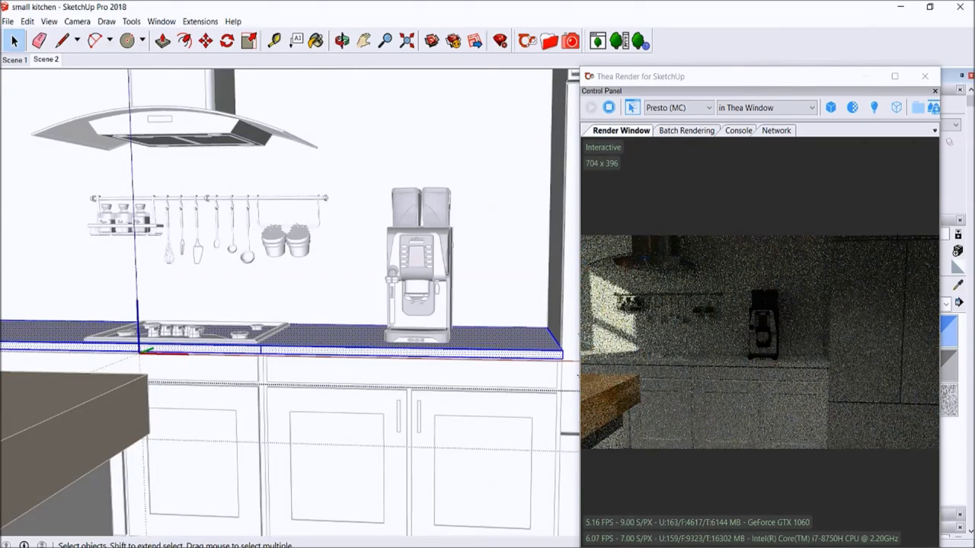
click(478, 330)
scroll(483, 333, up, 2)
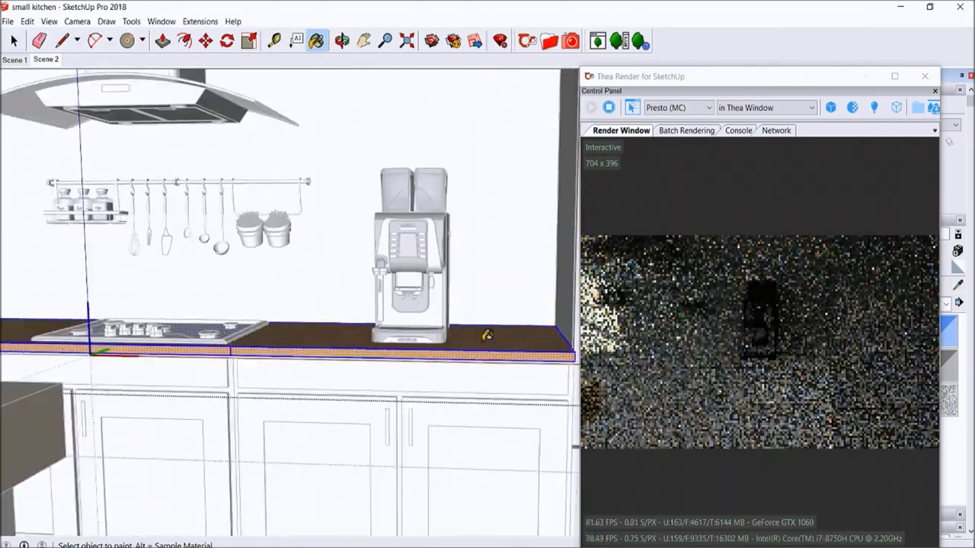
right_click(484, 343)
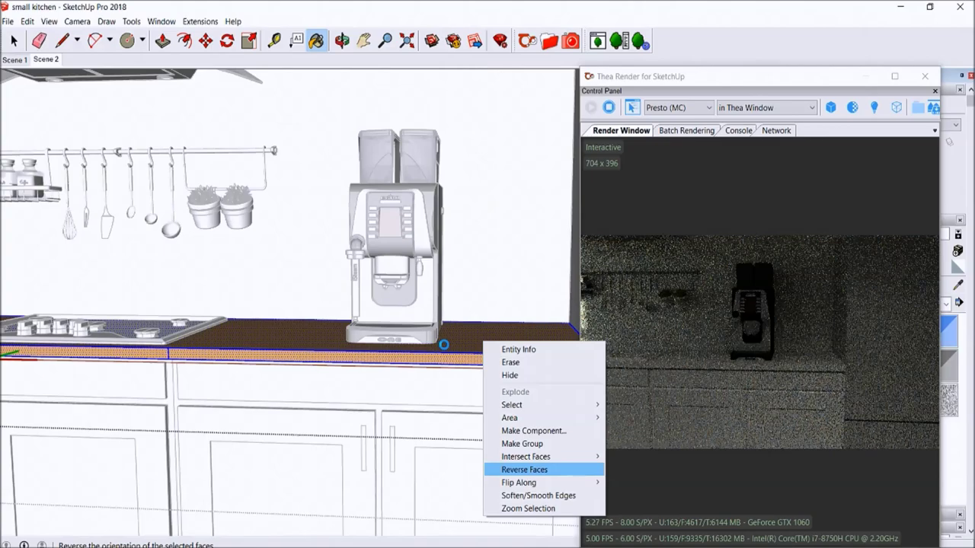
click(448, 336)
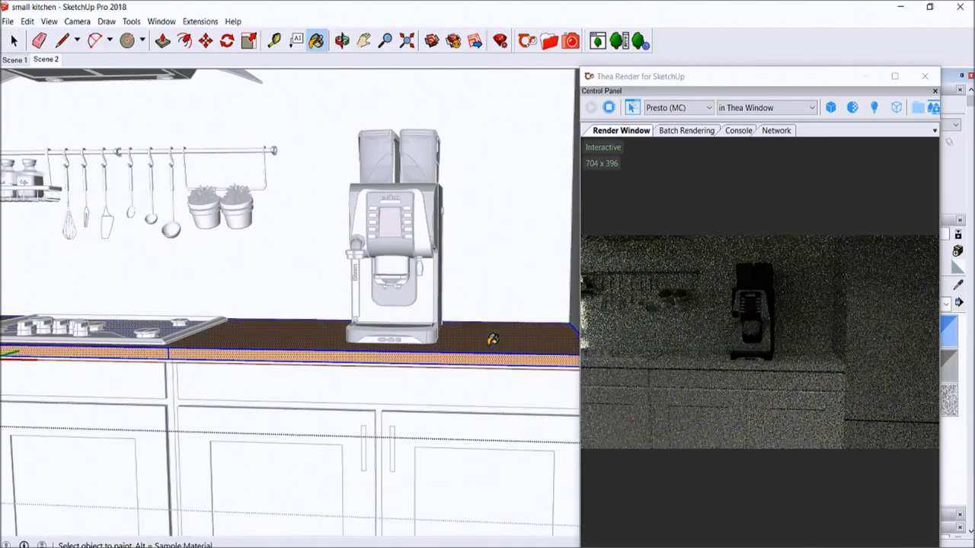
scroll(493, 340, down, 2)
scroll(472, 337, down, 2)
Select the cooktop and pick reflective_black_plastic from the Plastic 231-240 group.
click(13, 42)
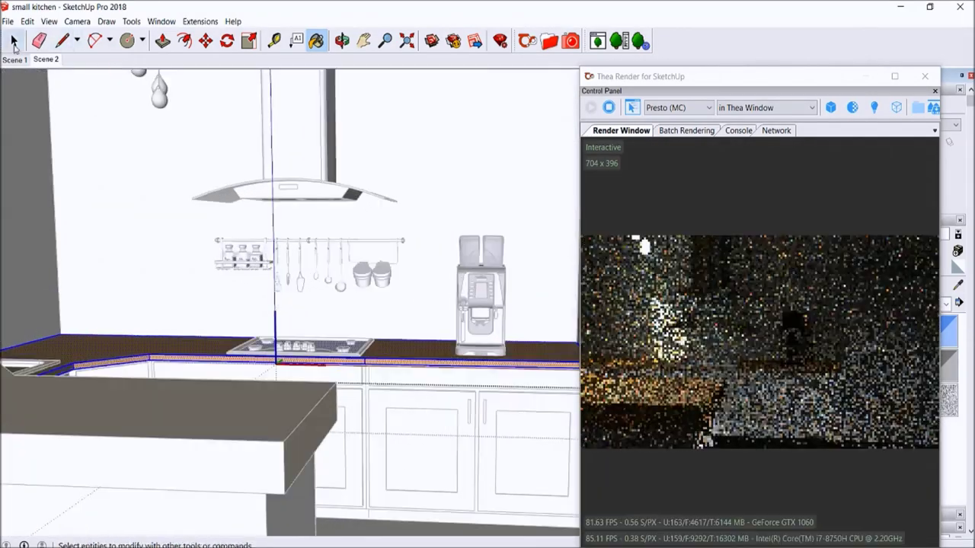
scroll(366, 351, up, 3)
click(379, 346)
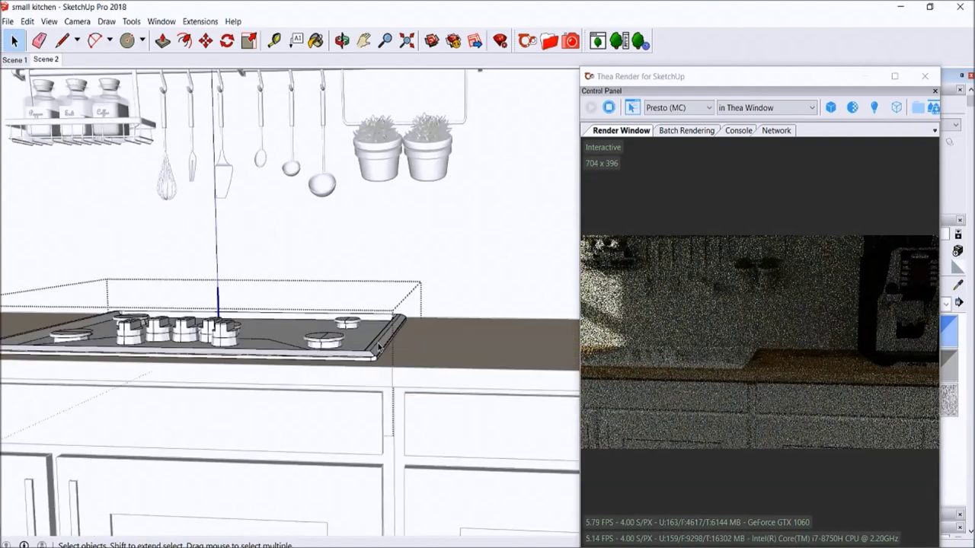
scroll(378, 347, down, 3)
click(549, 40)
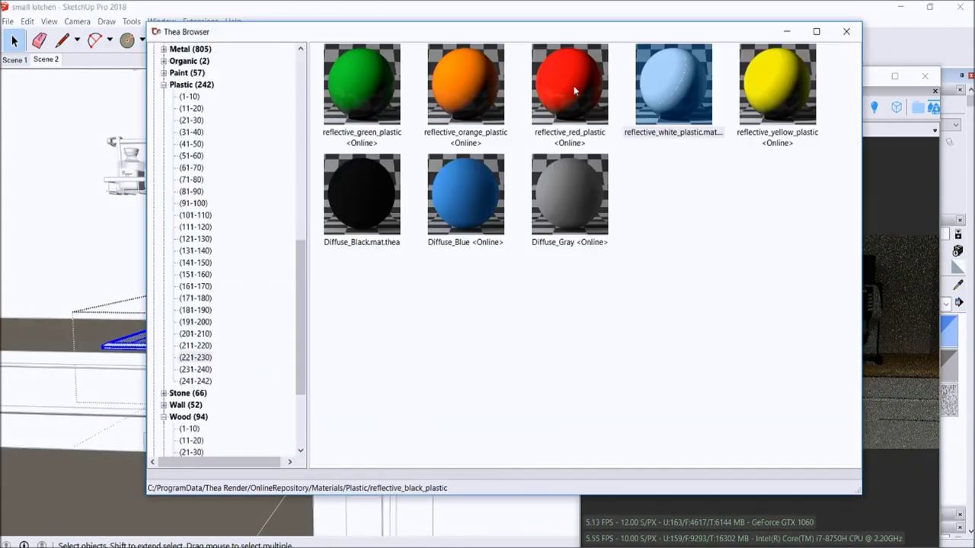
click(197, 370)
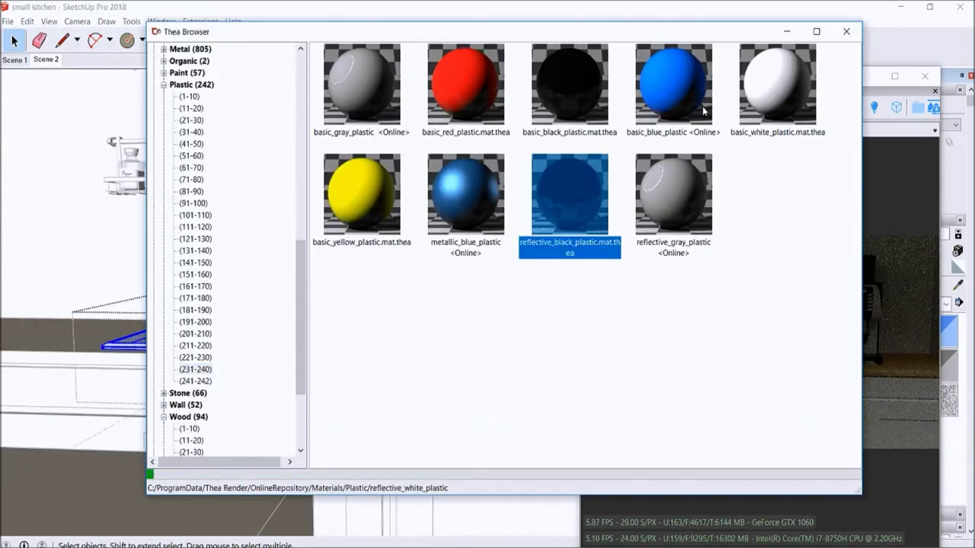
click(787, 31)
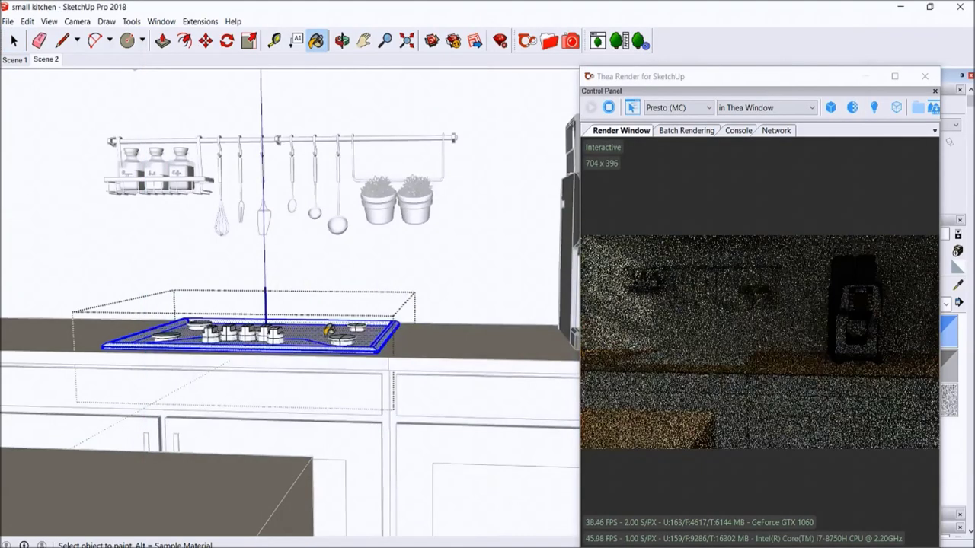
Paint the cooktop reflective black, then orbit up and open the range hood group.
scroll(278, 314, up, 3)
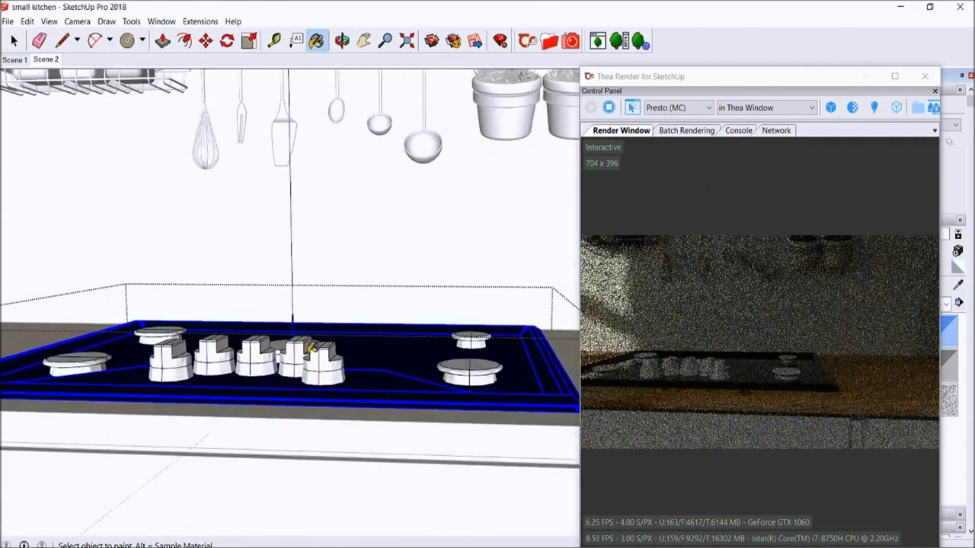
scroll(311, 346, down, 1)
scroll(109, 282, up, 1)
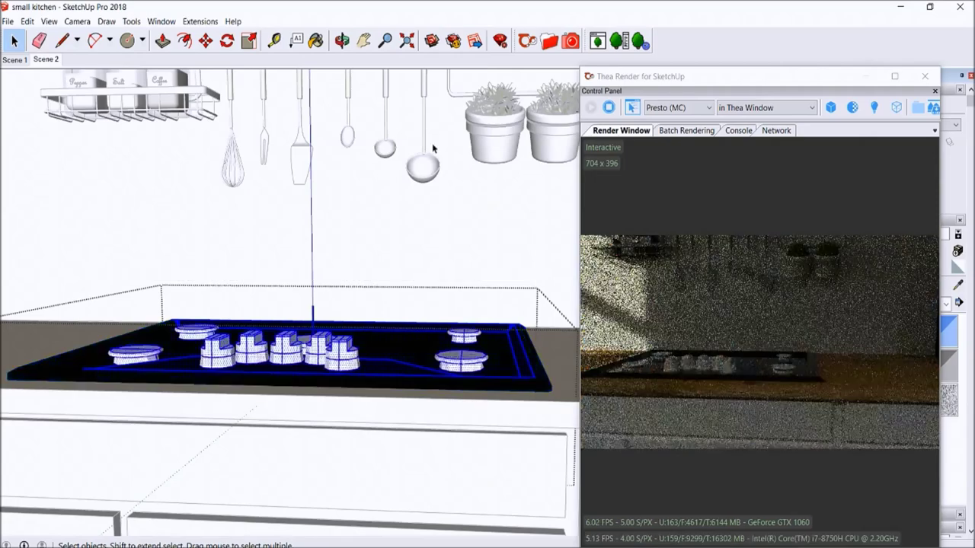
key(b)
scroll(306, 386, down, 3)
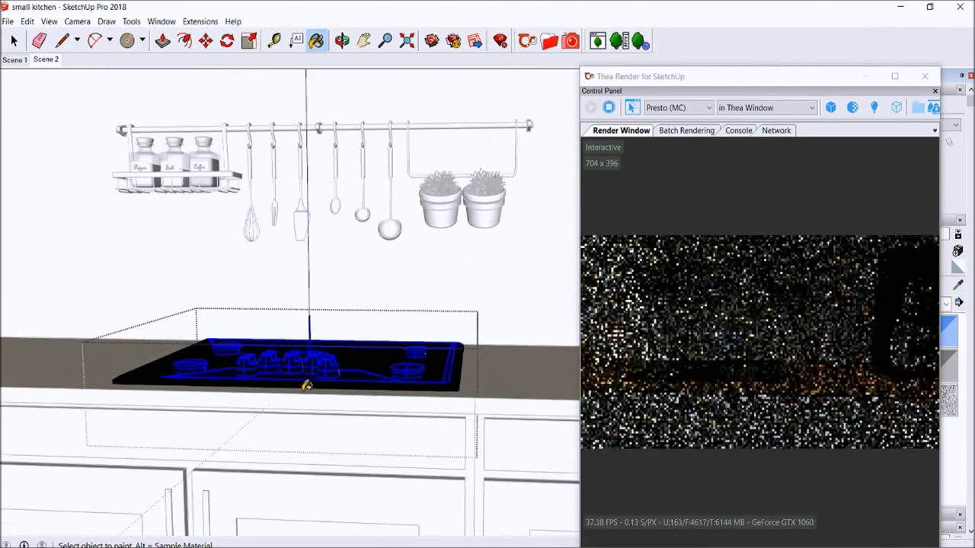
key(space)
scroll(343, 282, up, 5)
scroll(361, 290, down, 5)
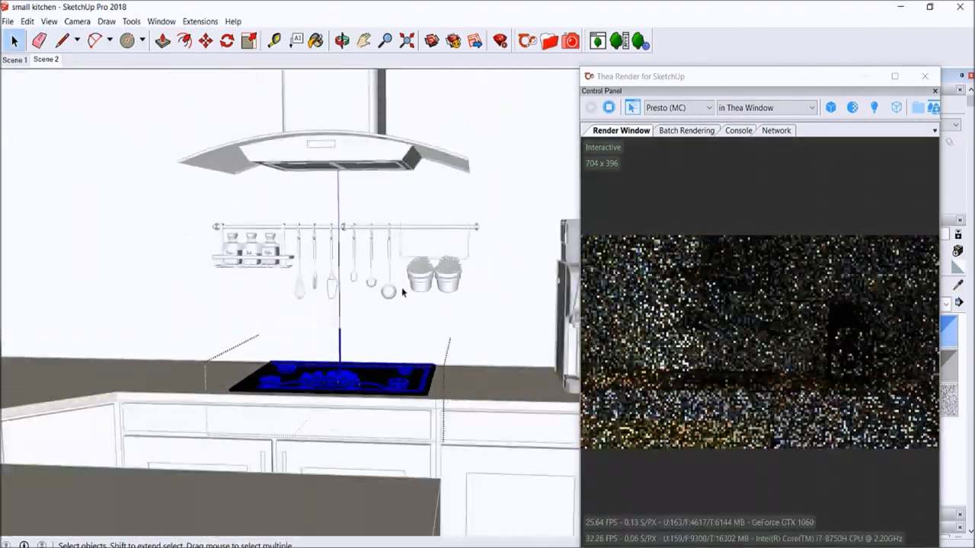
middle_drag(401, 287, 336, 115)
double_click(336, 115)
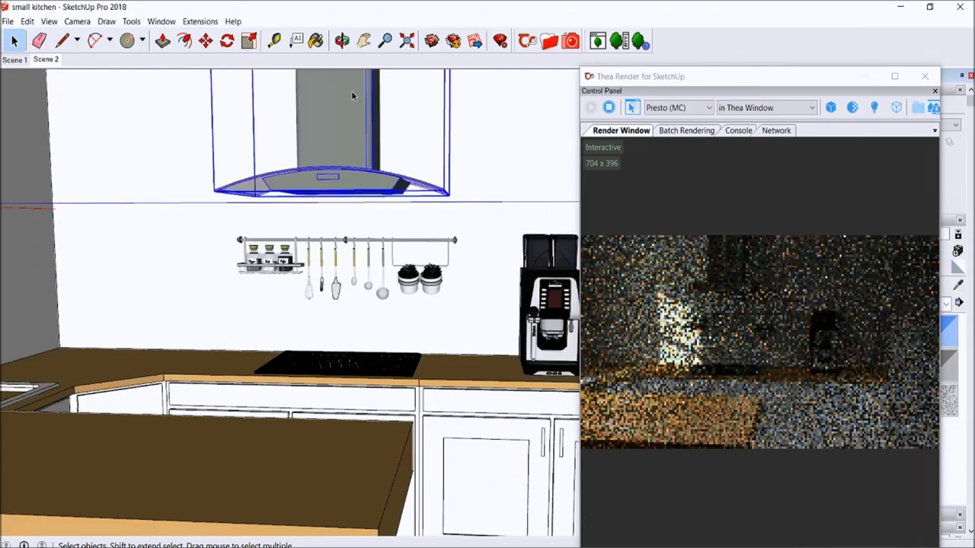
click(332, 122)
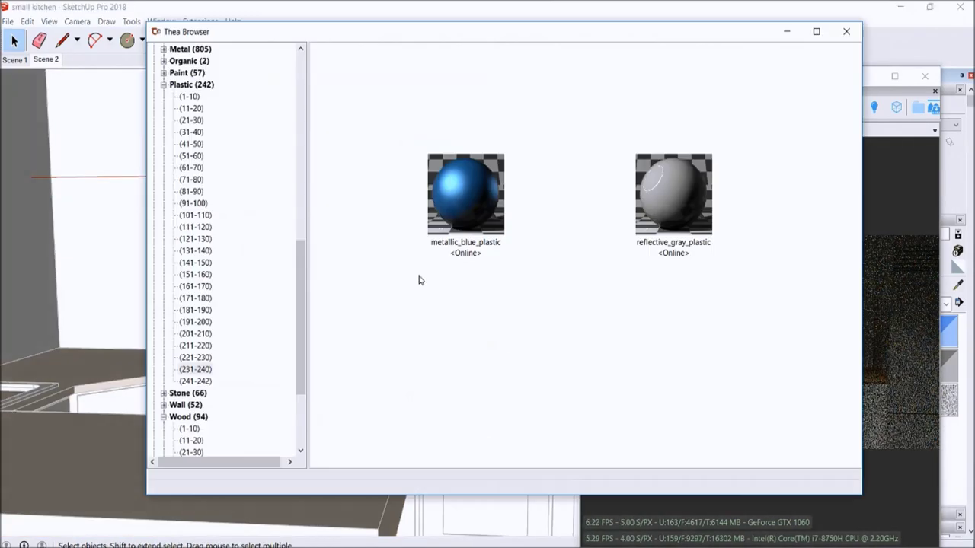
scroll(245, 127, up, 10)
click(190, 262)
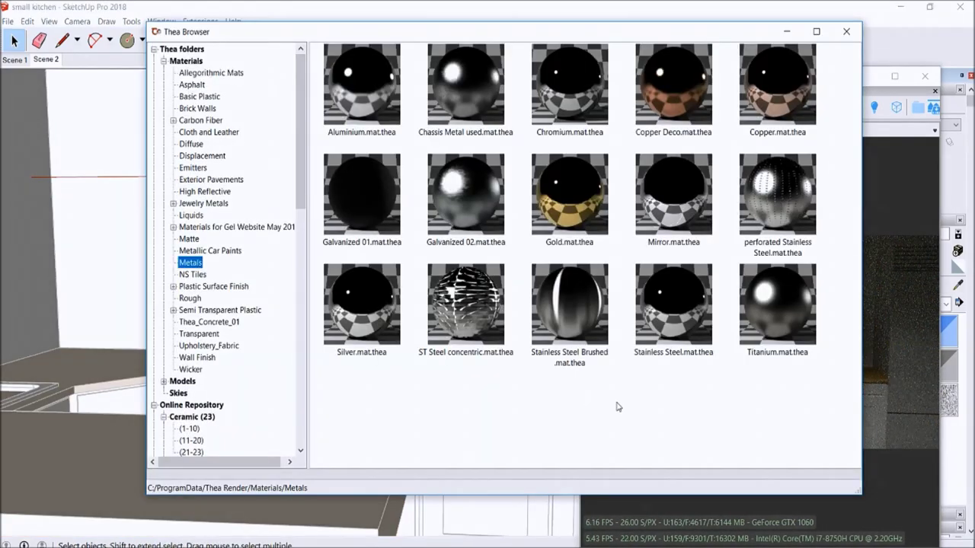
click(569, 319)
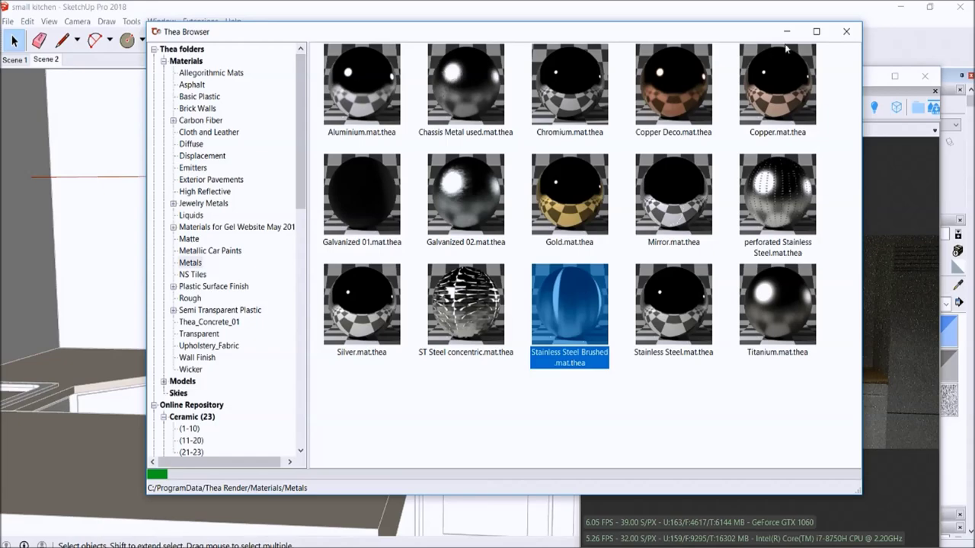
click(786, 34)
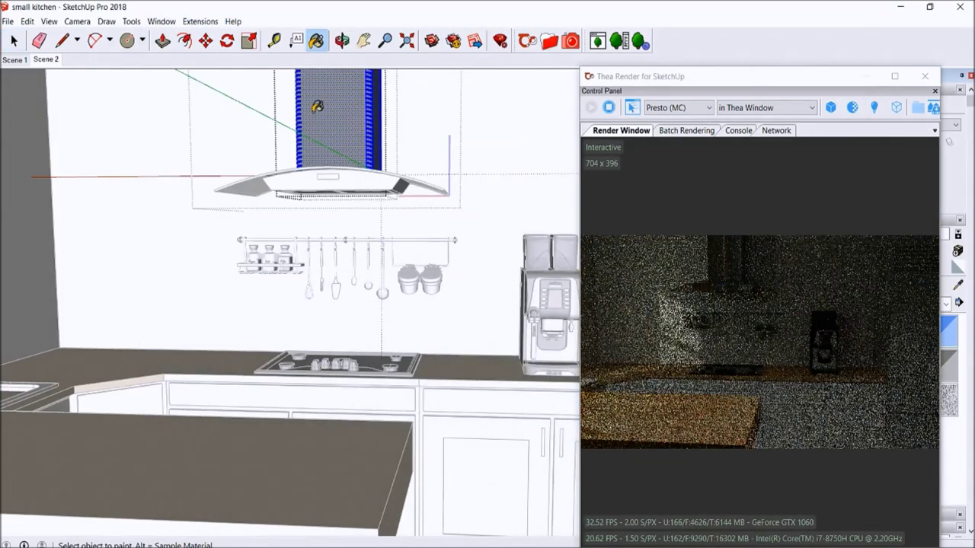
scroll(276, 126, up, 2)
scroll(350, 131, up, 2)
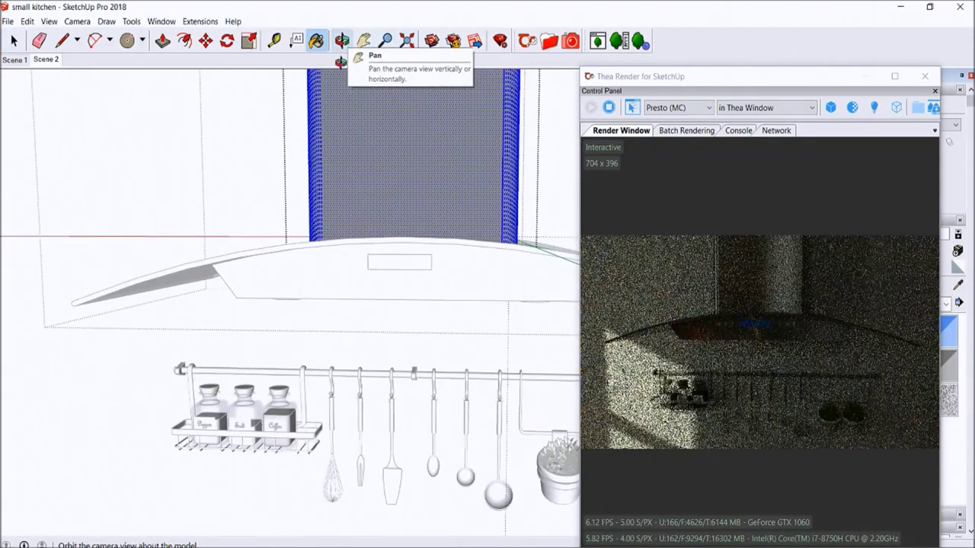
click(342, 40)
mouse_move(383, 142)
mouse_down()
mouse_move(308, 79)
mouse_move(261, 124)
mouse_move(307, 218)
mouse_up()
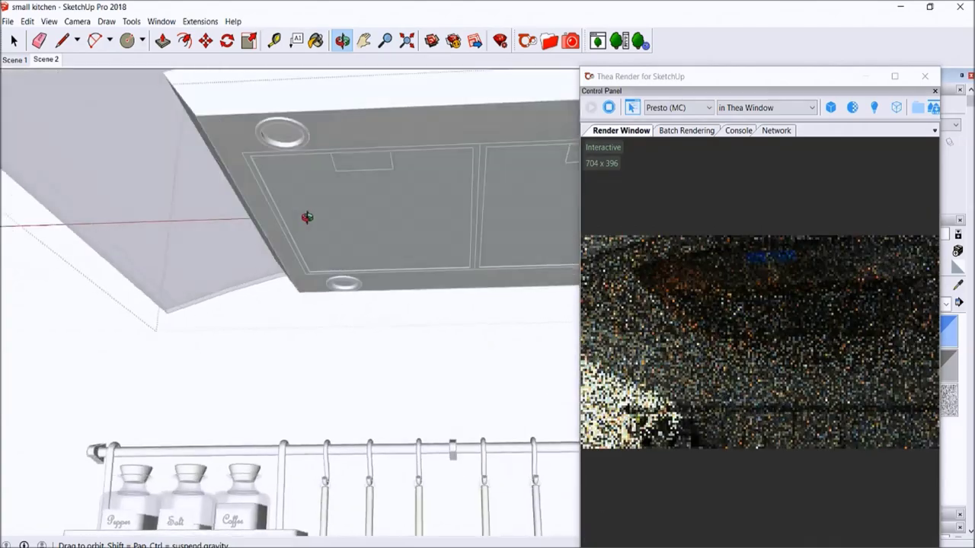
click(14, 60)
key(space)
click(288, 126)
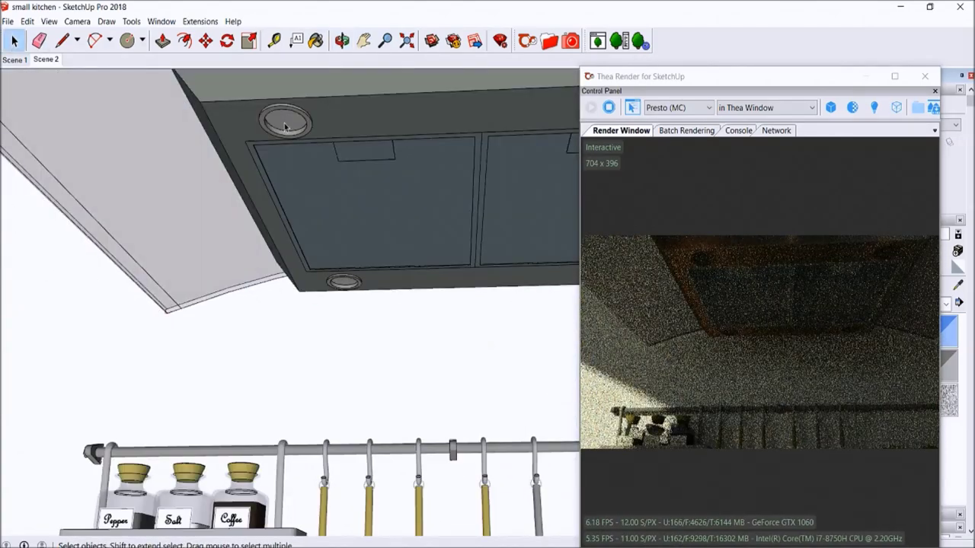
scroll(289, 122, down, 2)
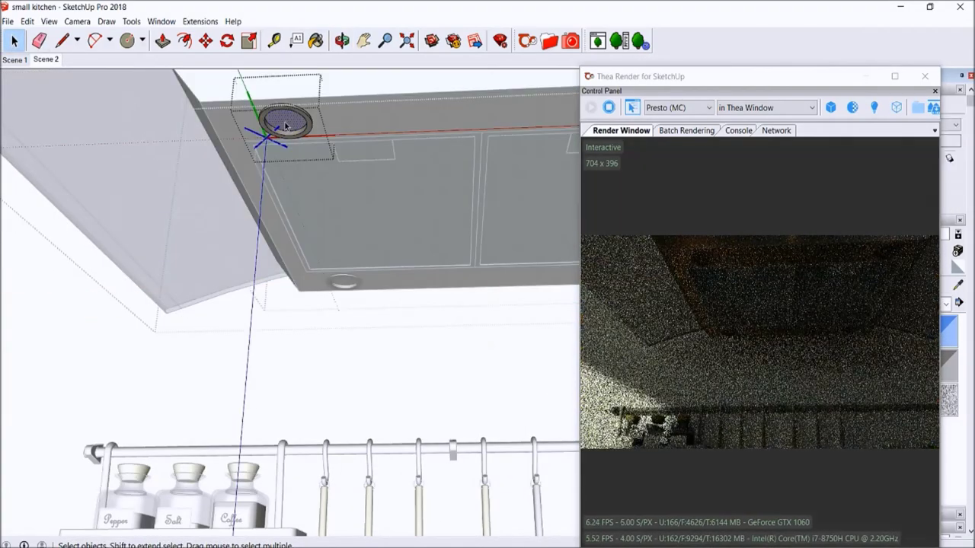
scroll(289, 120, down, 2)
scroll(290, 116, down, 2)
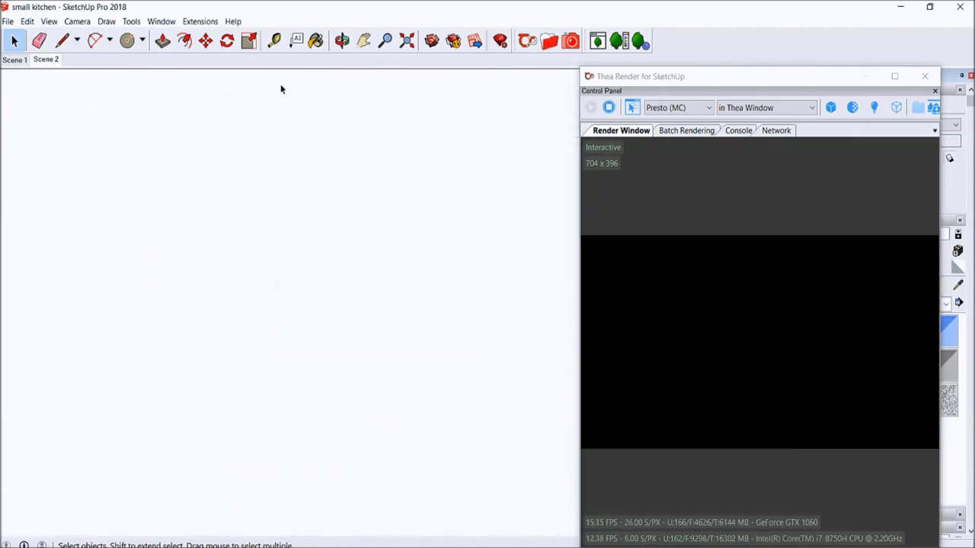
From the Scene 2 view, reverse the round hood light's faces and shift the render window left.
click(46, 59)
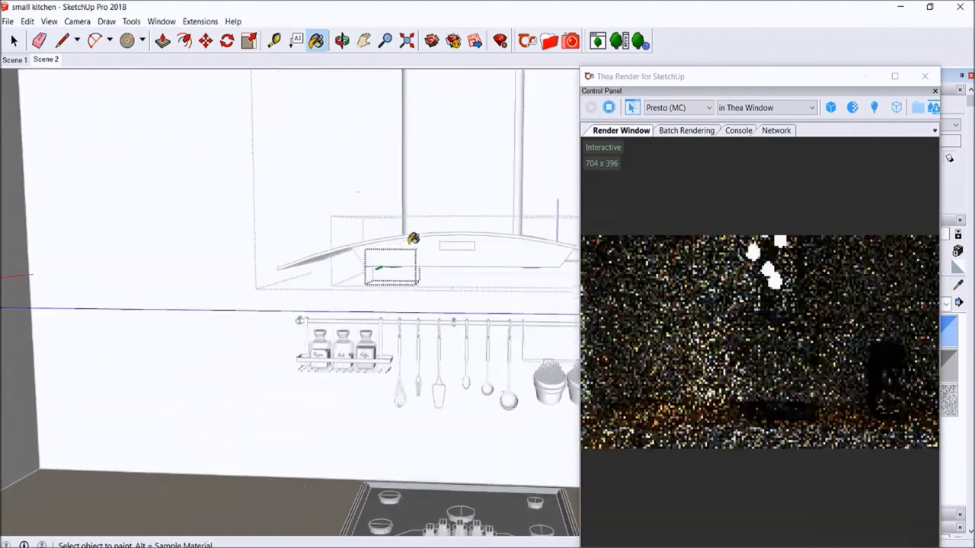
key(b)
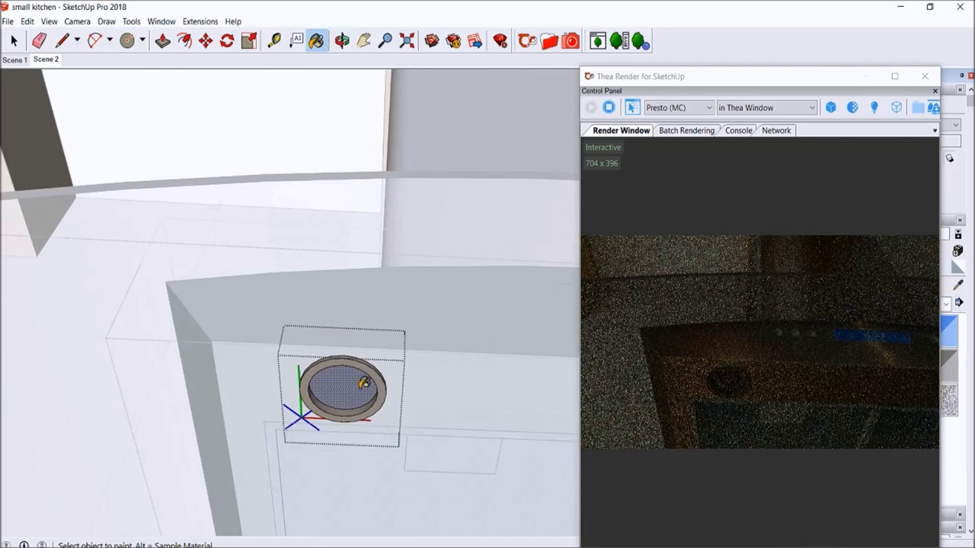
scroll(361, 392, up, 2)
right_click(361, 392)
click(401, 503)
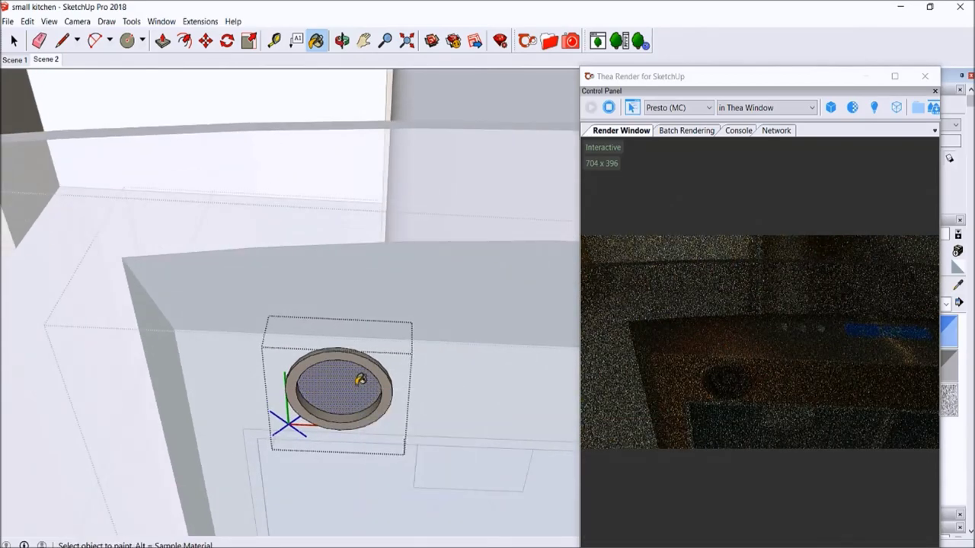
middle_drag(359, 381, 335, 377)
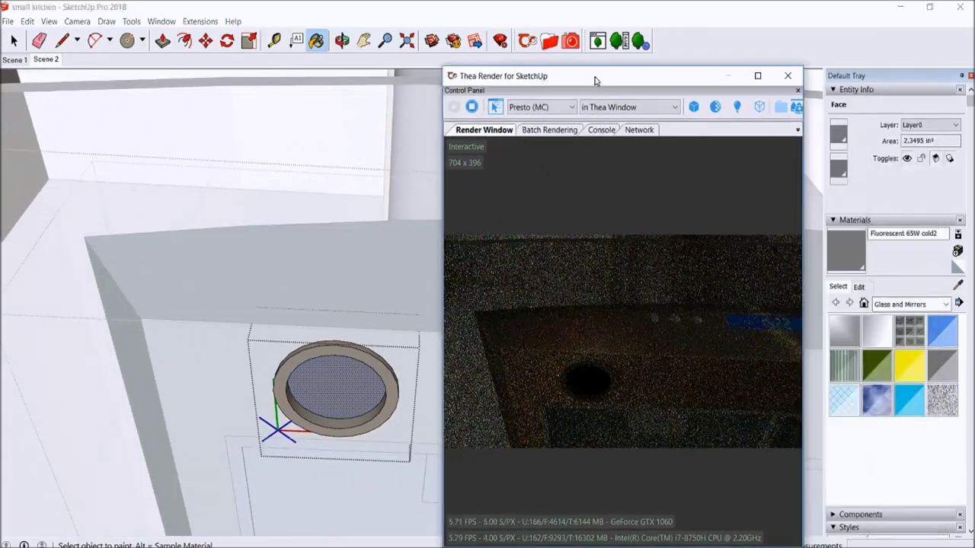
drag(732, 80, 700, 87)
Reverse the whole light fixture's faces so it glows, then orbit out to the counter.
click(14, 40)
right_click(351, 369)
click(396, 480)
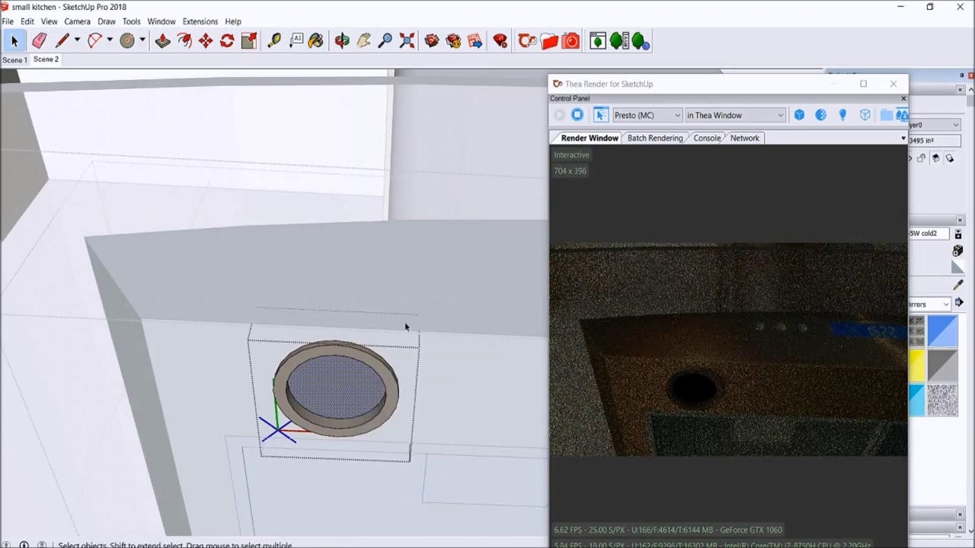
key(b)
middle_drag(365, 396, 342, 381)
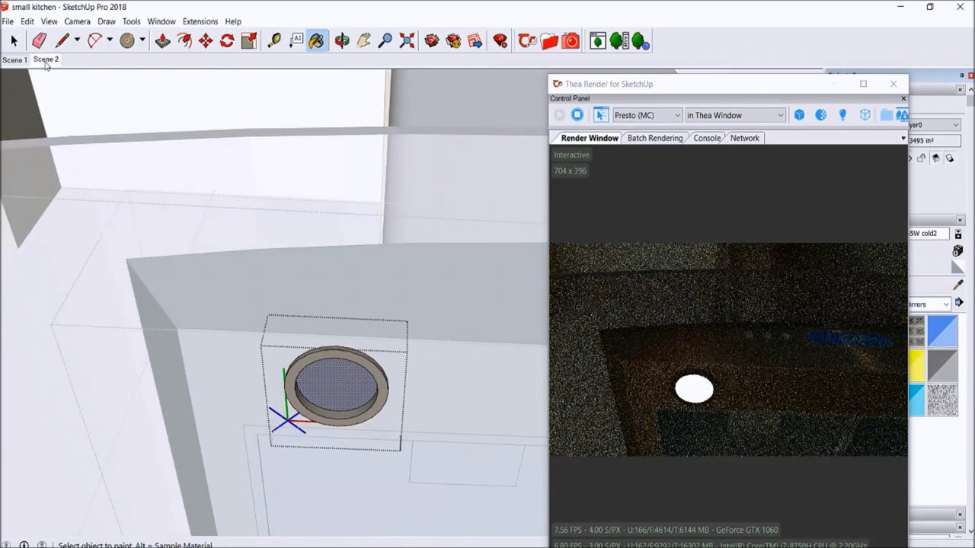
scroll(339, 299, down, 10)
scroll(339, 300, down, 5)
scroll(447, 269, up, 2)
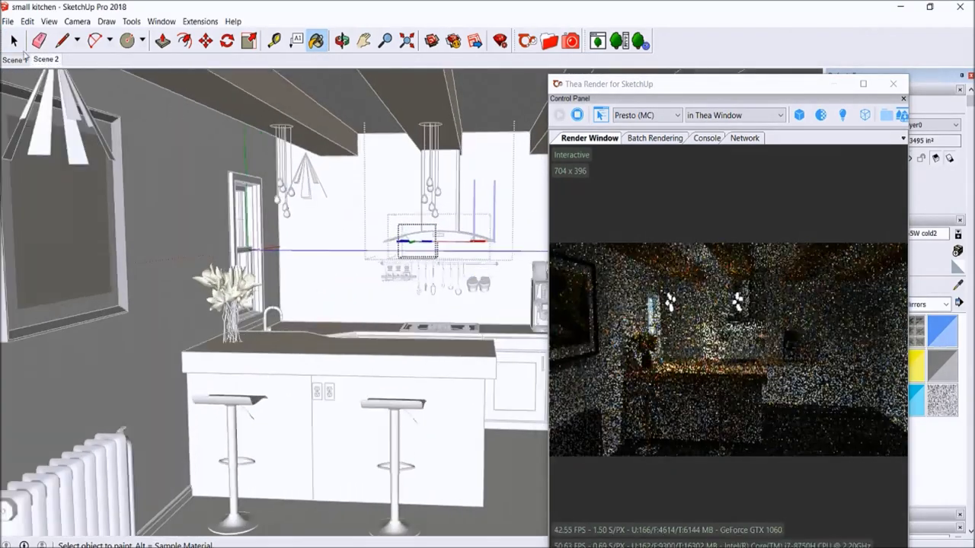
Orbit up under the hood to face the utensil rail.
scroll(467, 254, up, 4)
scroll(461, 256, up, 2)
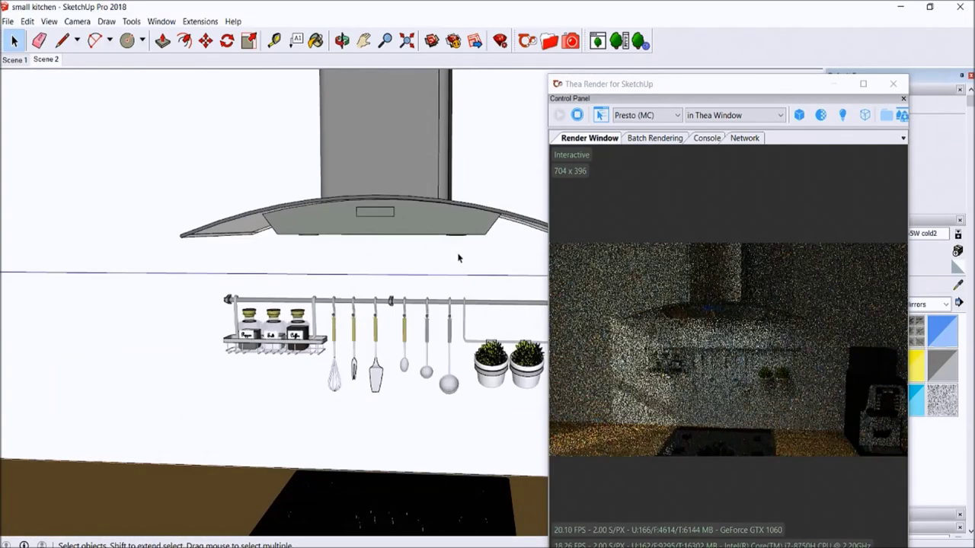
scroll(391, 243, up, 3)
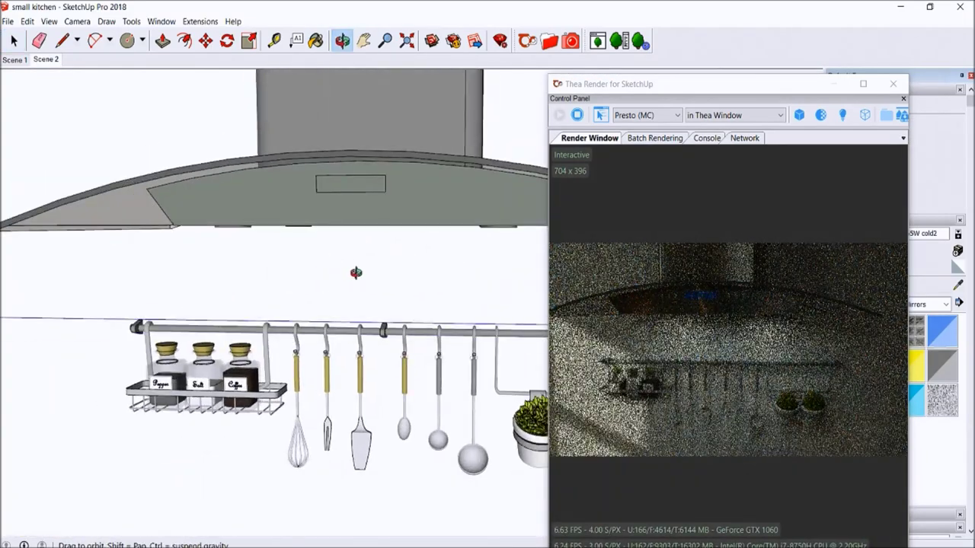
mouse_move(359, 272)
mouse_down()
mouse_move(435, 191)
mouse_move(288, 171)
mouse_up()
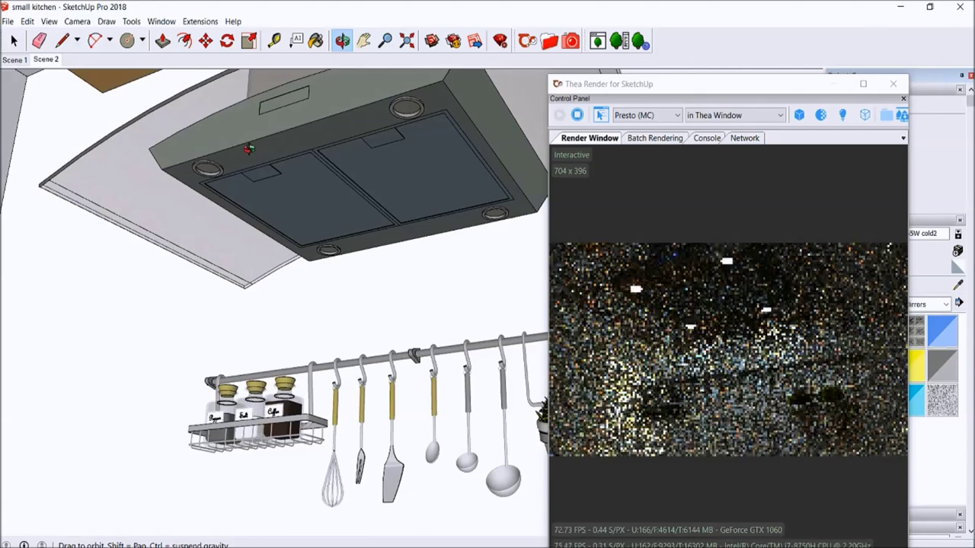
mouse_move(376, 314)
mouse_down()
mouse_move(494, 279)
mouse_move(449, 258)
mouse_up()
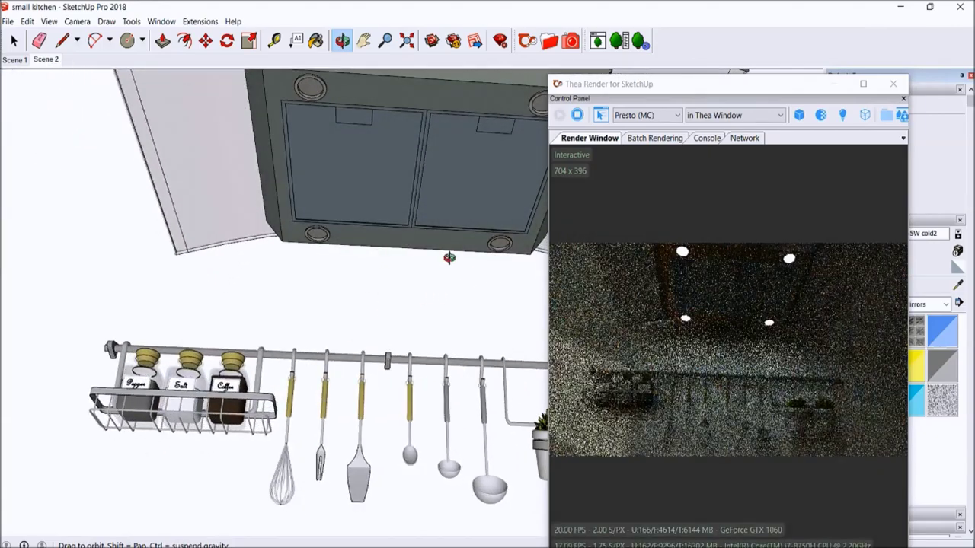
Open the utensil rail group and paint the rail bar with Silver.mat.thea.
double_click(276, 357)
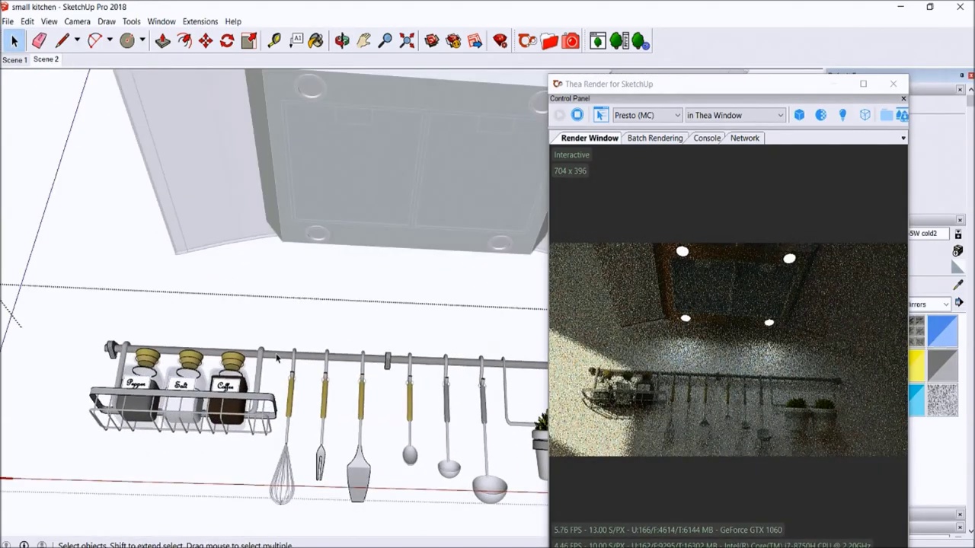
double_click(292, 350)
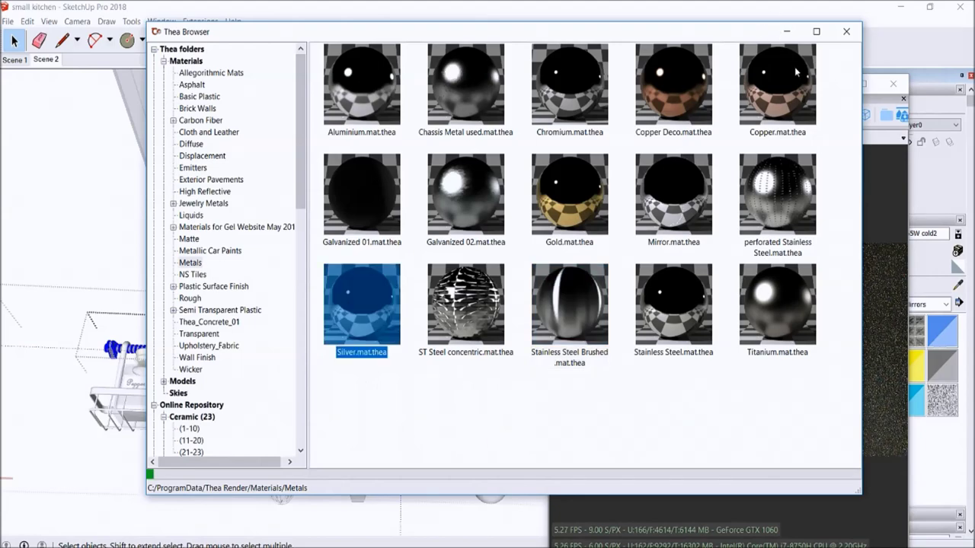
click(788, 32)
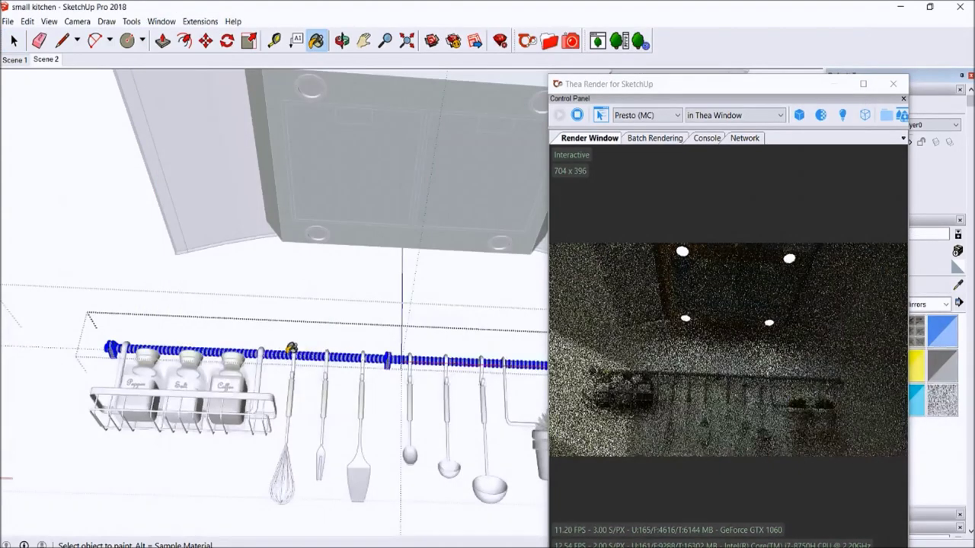
key(Page_Down)
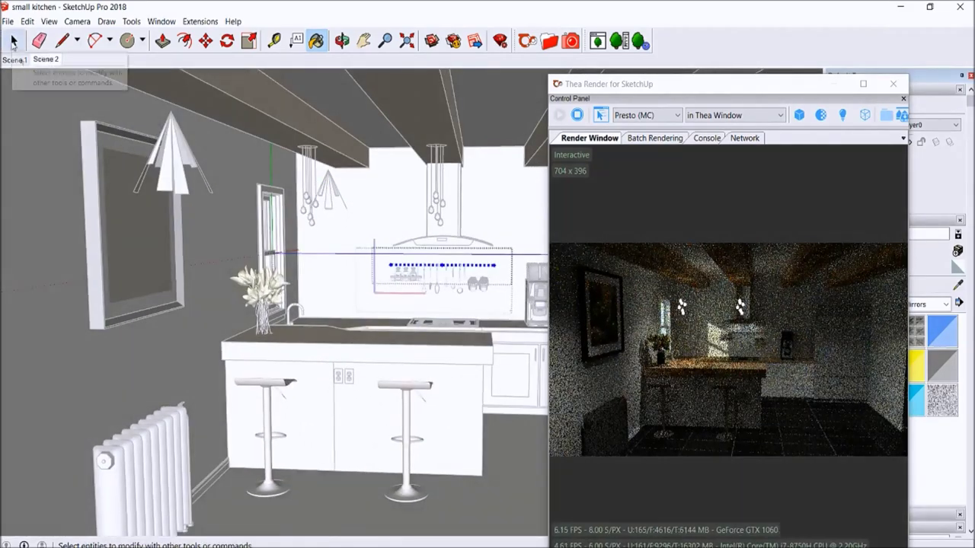
click(14, 40)
key(Page_Up)
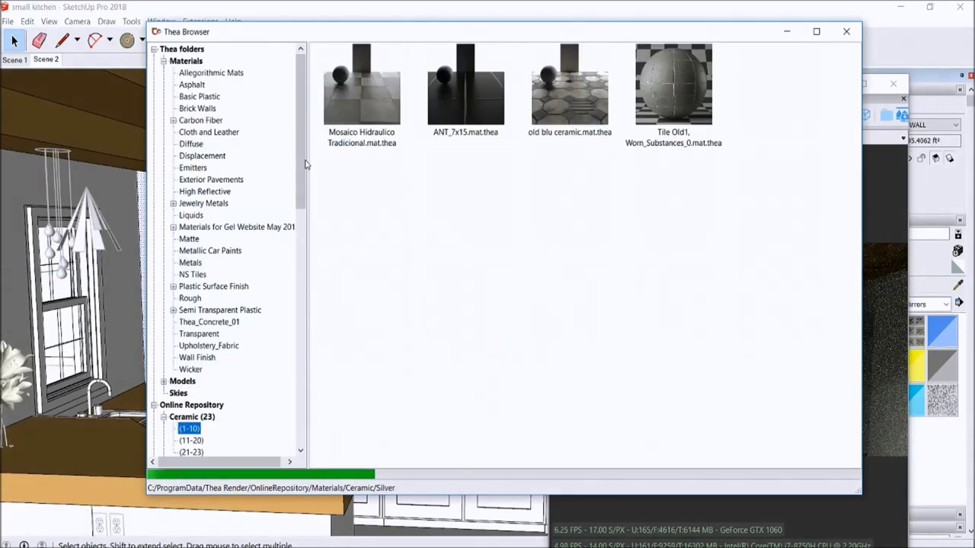
Pick Tile Old1, Worn_Substances_0 in the Thea Browser and paint the back wall with it.
click(693, 91)
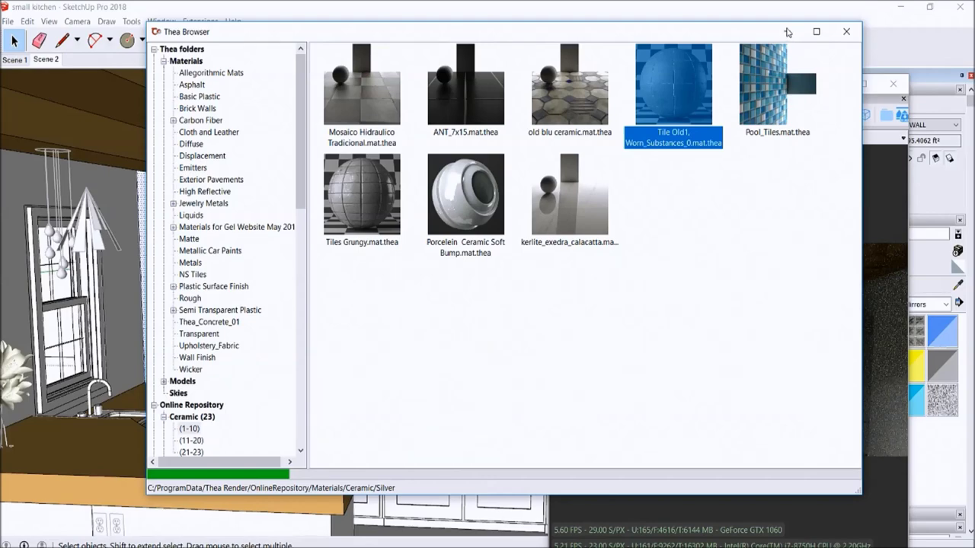
click(787, 32)
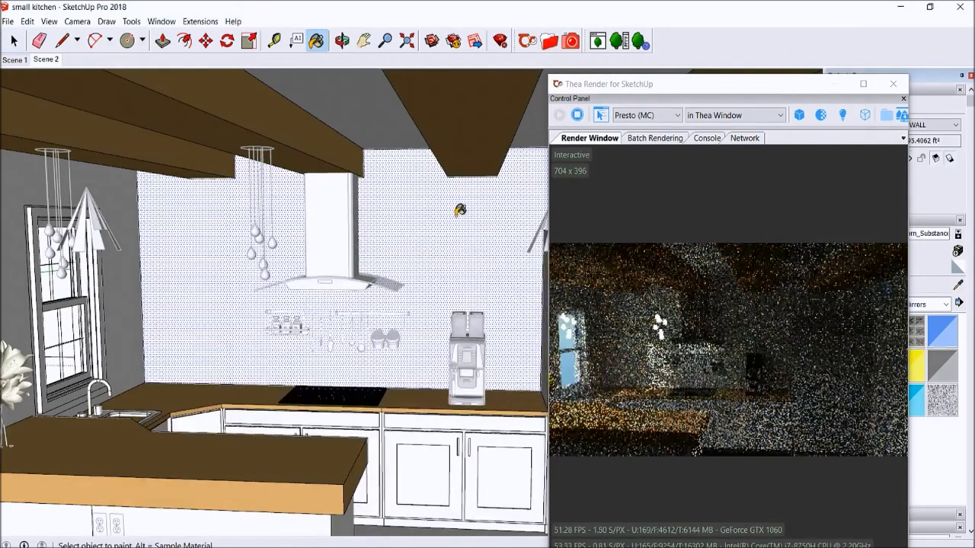
scroll(424, 246, up, 1)
scroll(425, 248, up, 2)
scroll(427, 248, up, 2)
scroll(426, 248, up, 2)
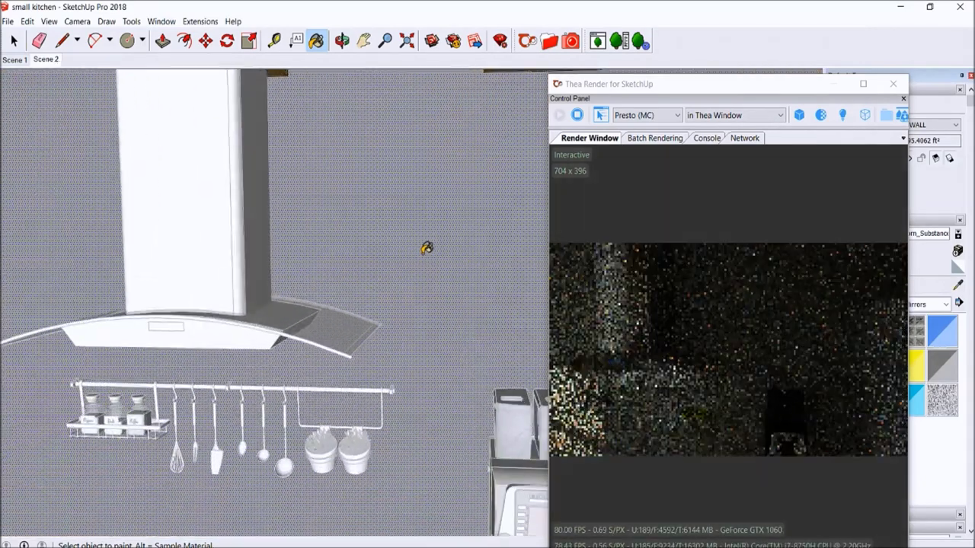
Browse the next pages of Ceramic tiles, then orbit and pan along the tiled hood wall.
click(548, 42)
click(191, 442)
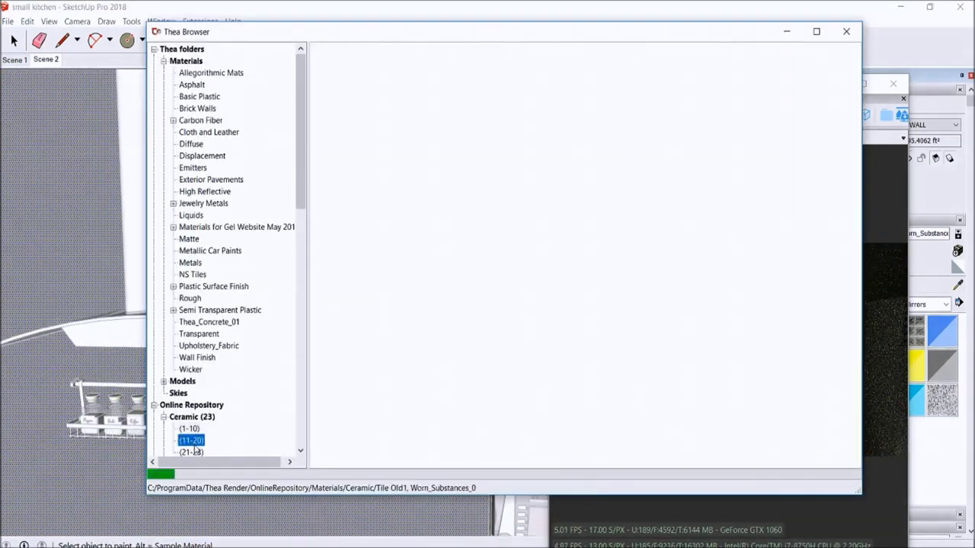
scroll(310, 207, down, 3)
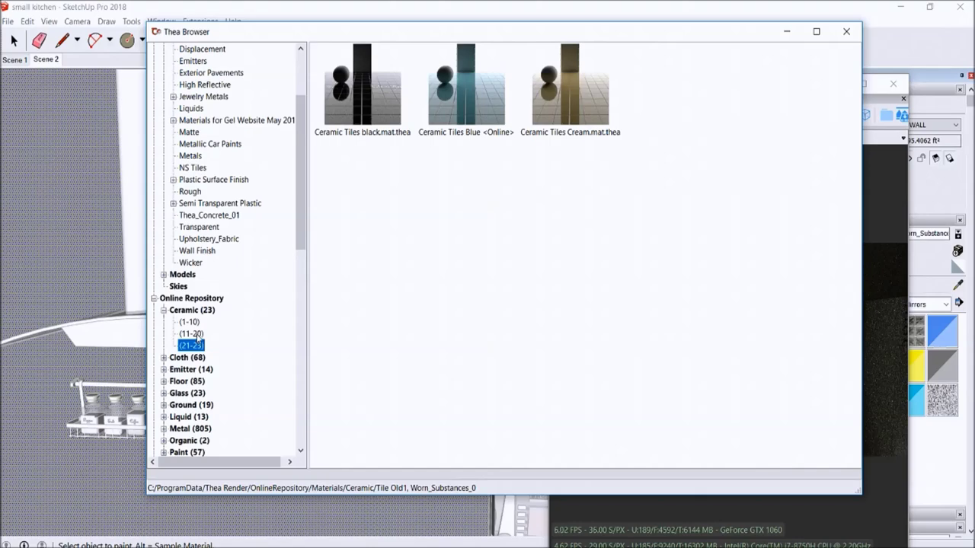
double_click(572, 188)
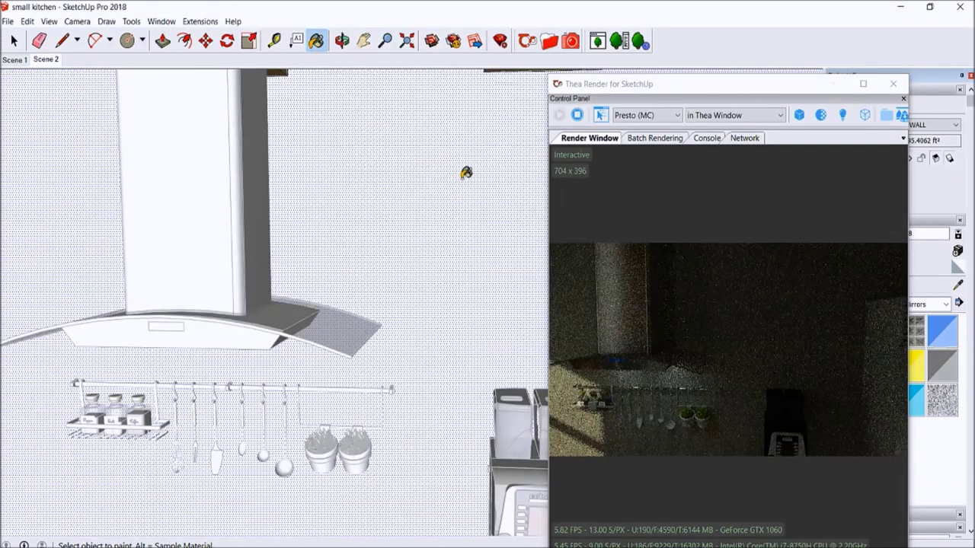
middle_drag(457, 152, 463, 170)
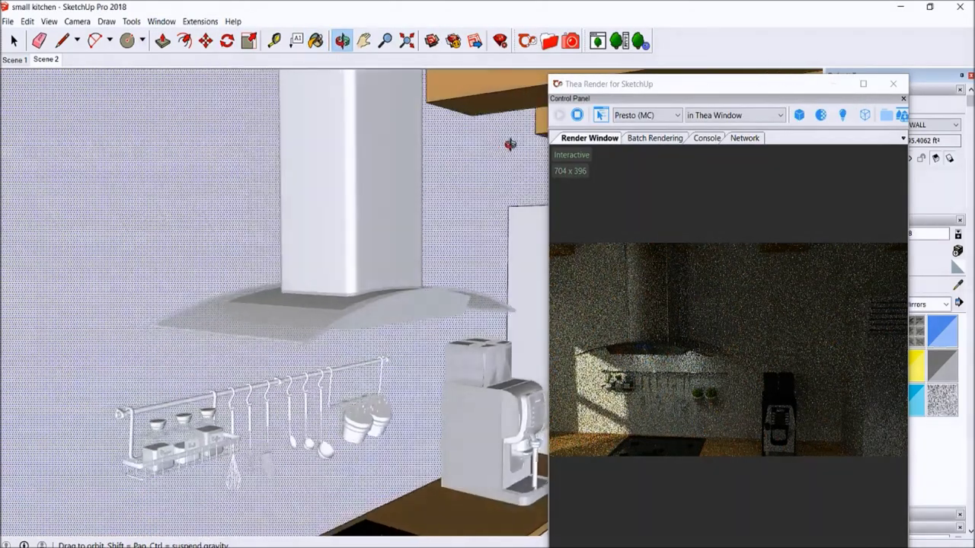
mouse_move(216, 153)
middle_down()
mouse_move(224, 221)
mouse_move(193, 185)
mouse_move(322, 327)
mouse_move(396, 267)
middle_up()
Paint the wall behind the range hood with Ceramic Tiles white in the Scene 2 view.
click(549, 40)
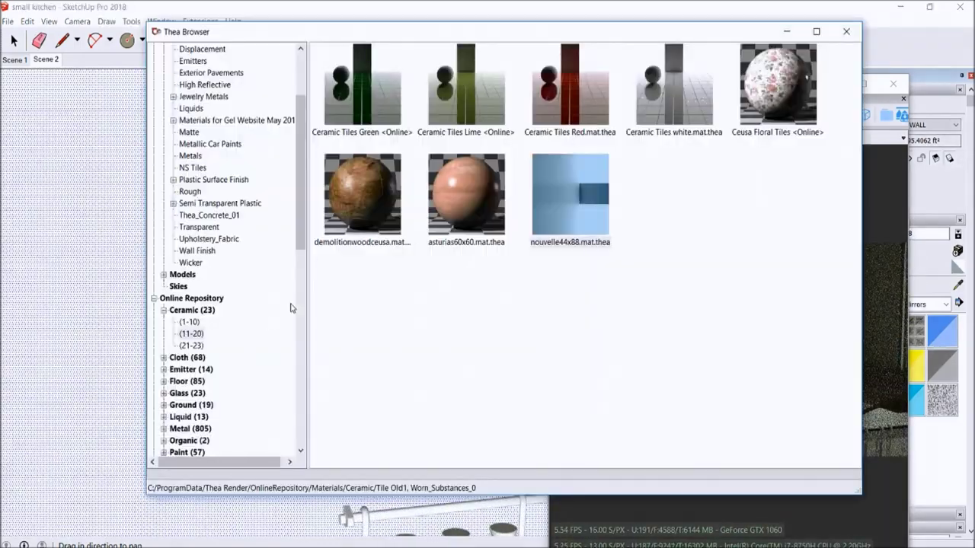
click(697, 96)
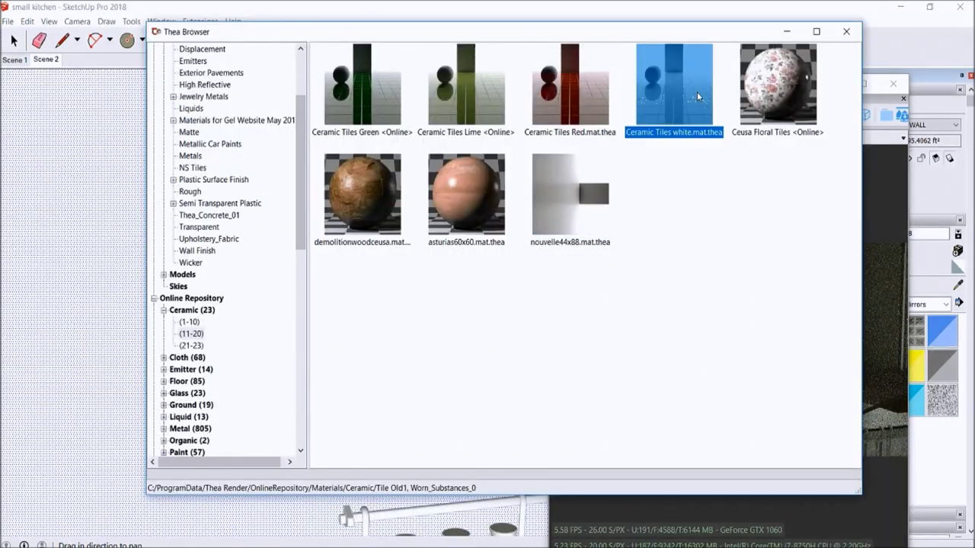
click(786, 34)
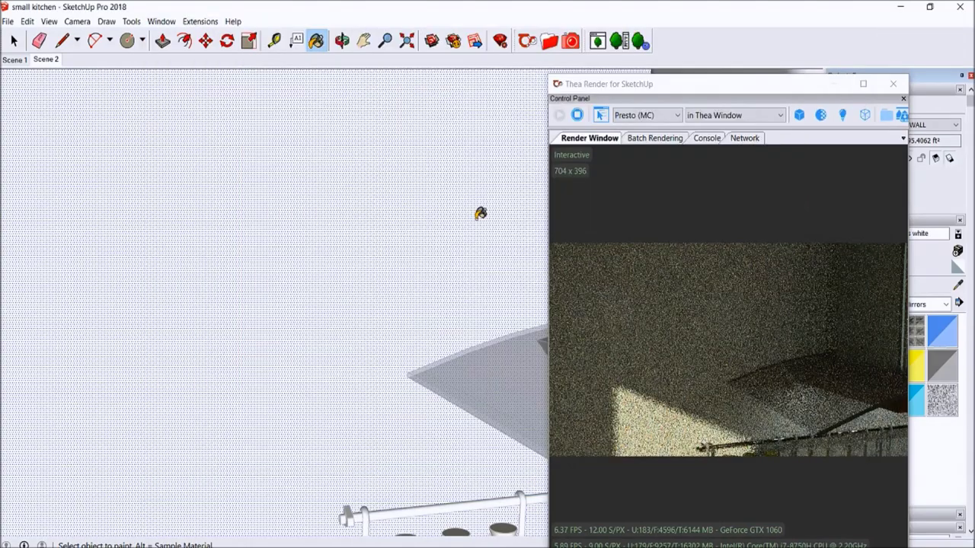
click(45, 59)
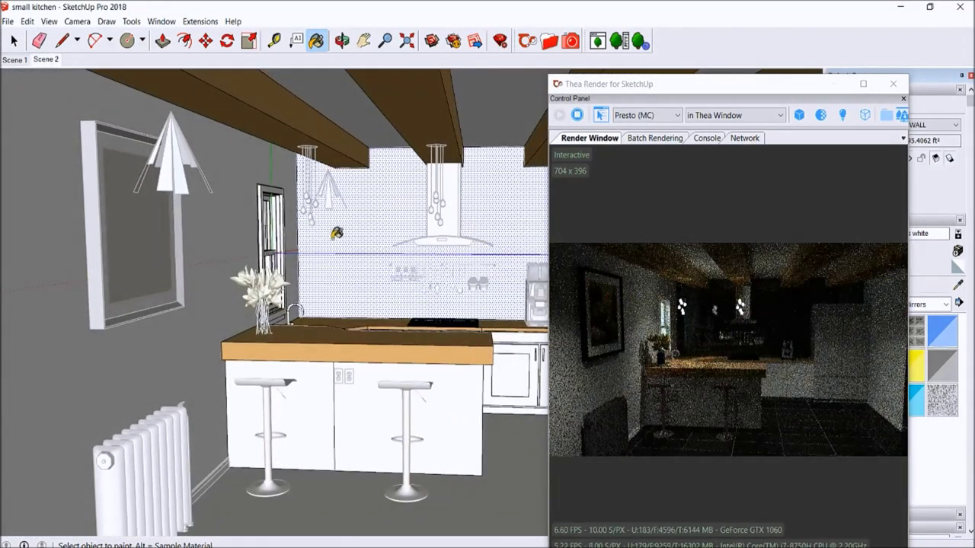
scroll(472, 228, up, 5)
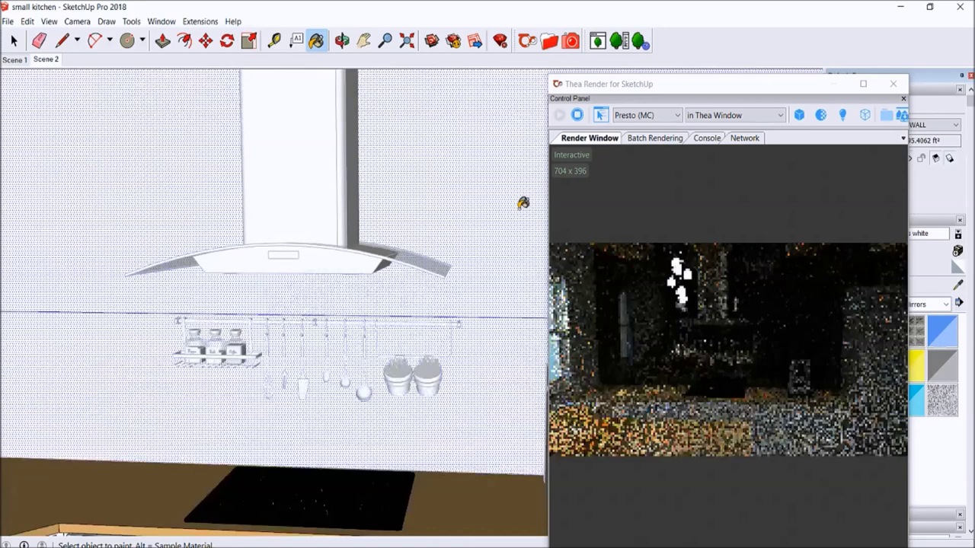
Orbit the hood wall, move the render window aside, check material Edit settings, and reopen the Thea Browser.
click(342, 41)
drag(333, 160, 457, 203)
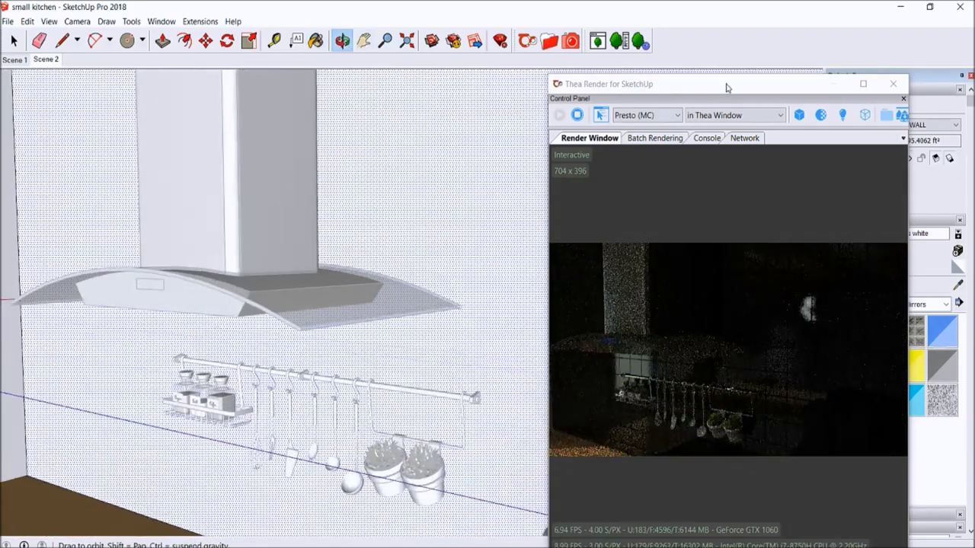
drag(727, 84, 614, 69)
click(858, 289)
click(858, 288)
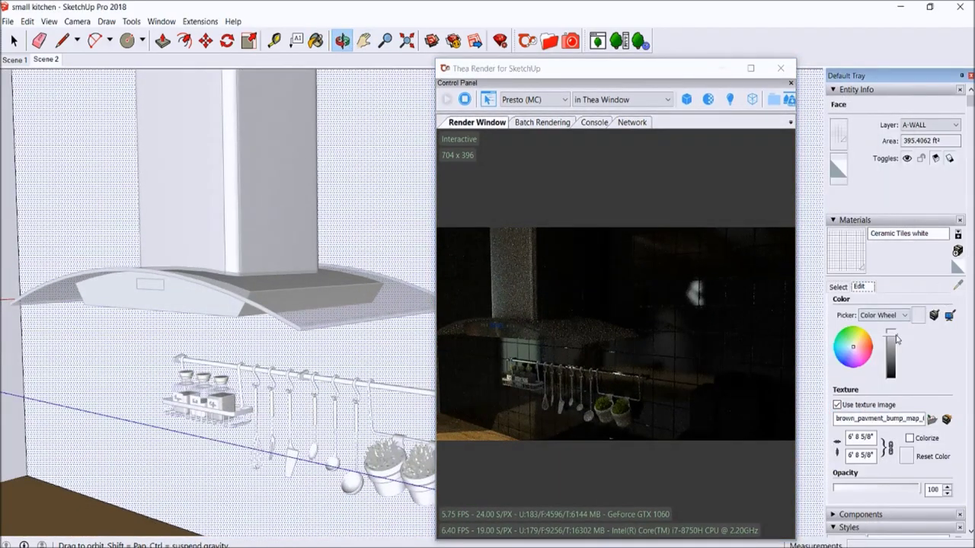
click(896, 332)
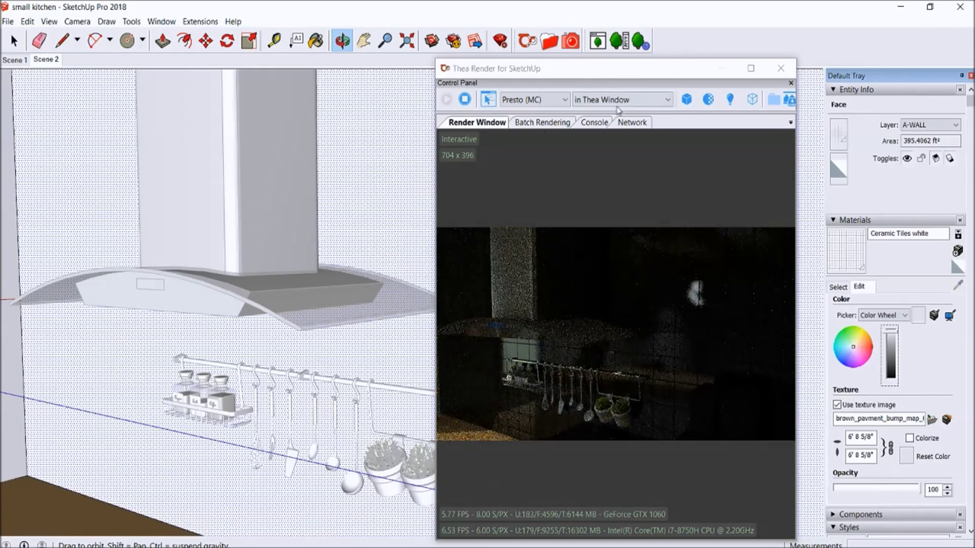
click(548, 43)
drag(299, 194, 308, 89)
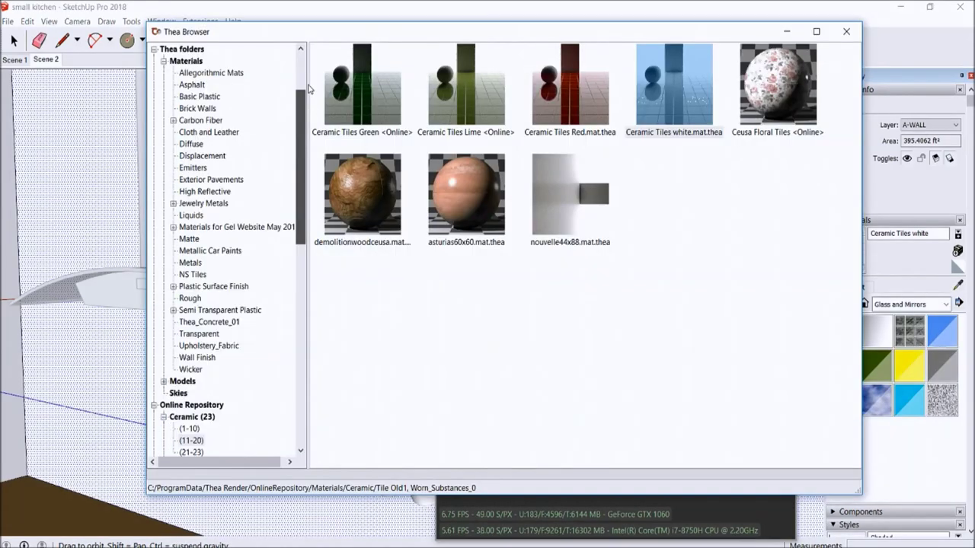
Browse the Online Repository Wall materials pages 11-20 and 21-30.
click(163, 62)
click(163, 262)
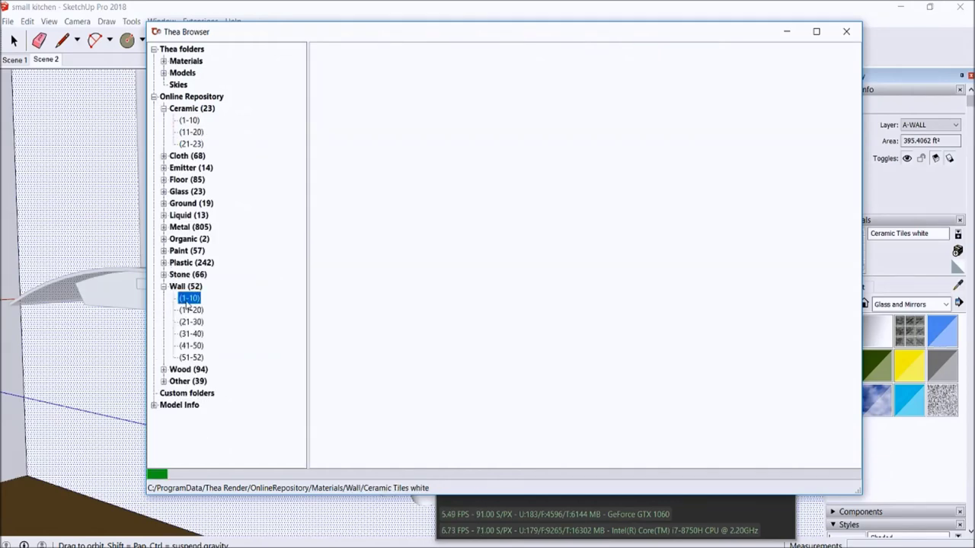
click(192, 310)
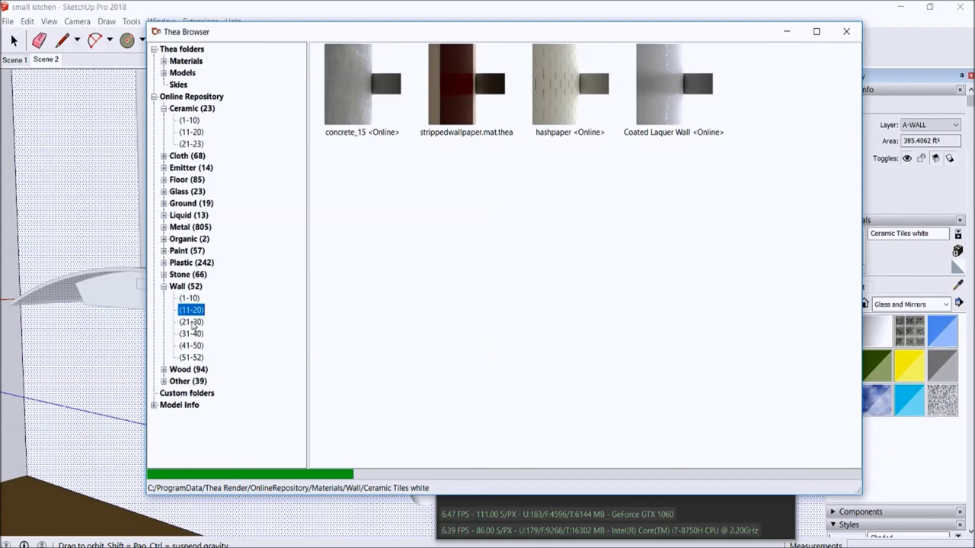
click(377, 177)
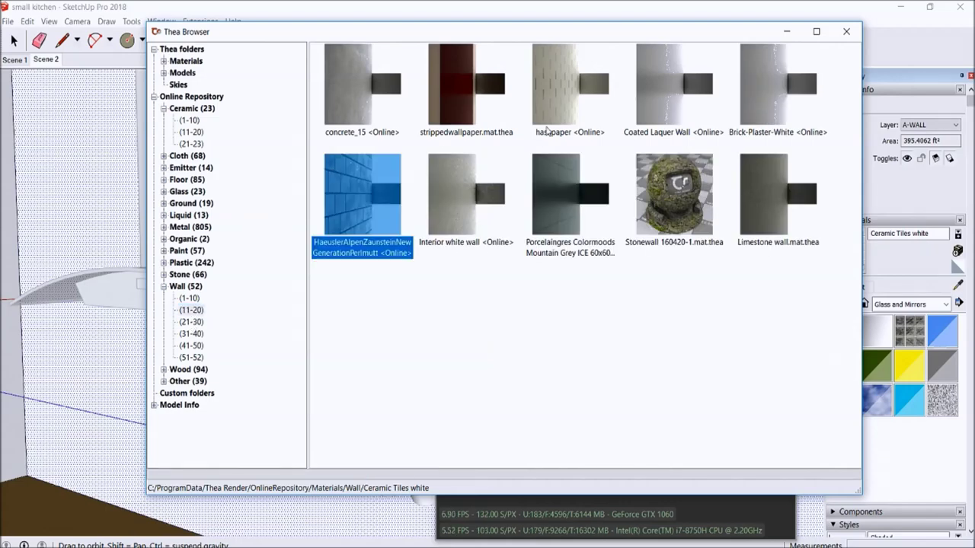
click(548, 101)
click(191, 321)
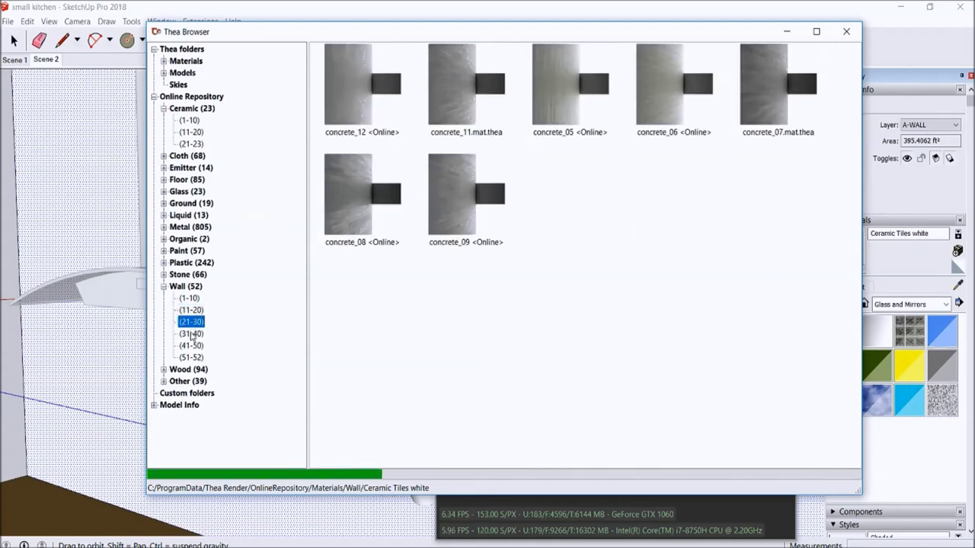
click(192, 334)
Take stacked stone HR from Materials > Allegorithmic Mats and paint the wall behind the hood.
click(163, 64)
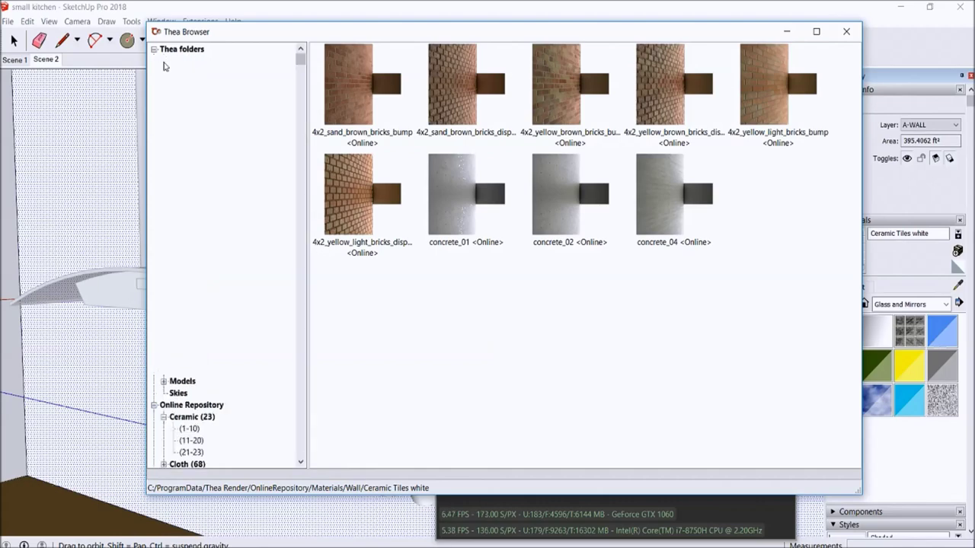
click(187, 323)
click(211, 72)
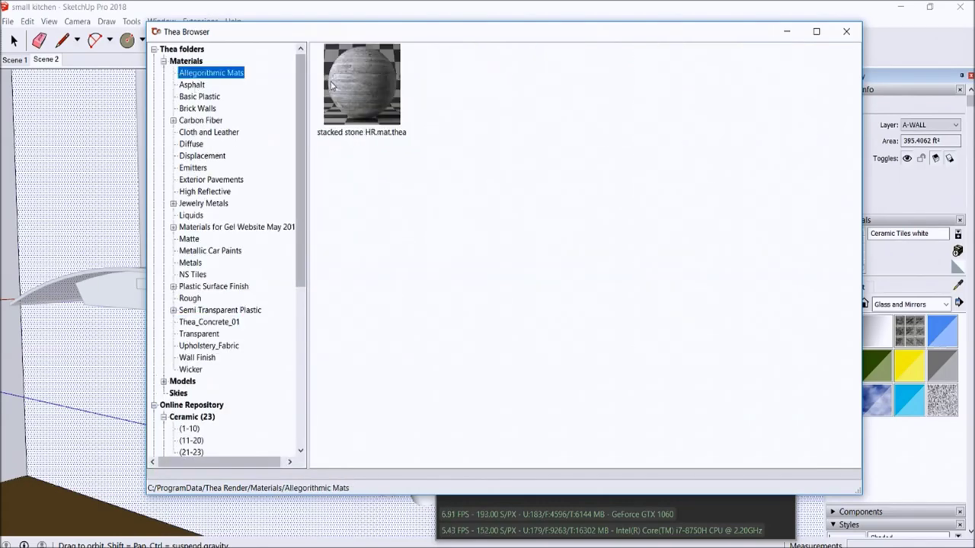
drag(354, 84, 275, 209)
click(275, 209)
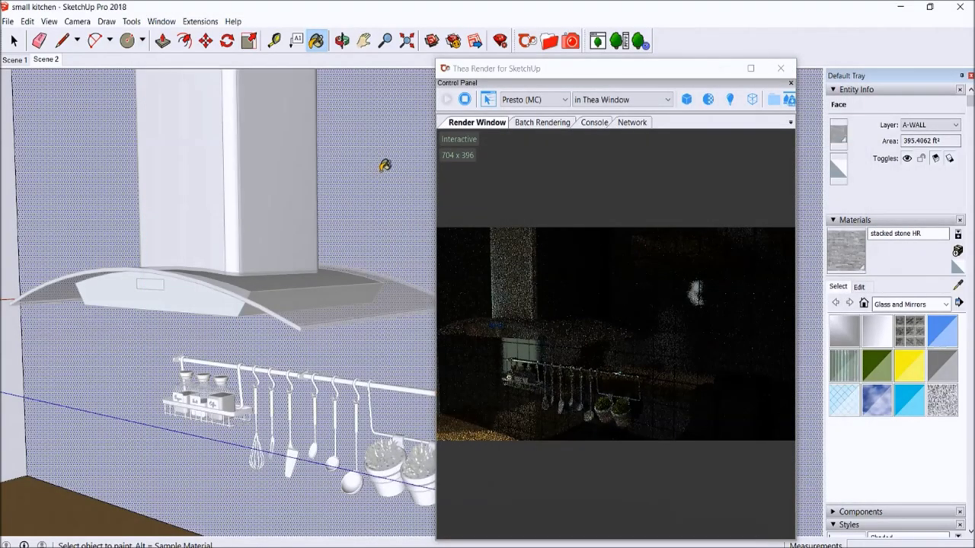
click(46, 60)
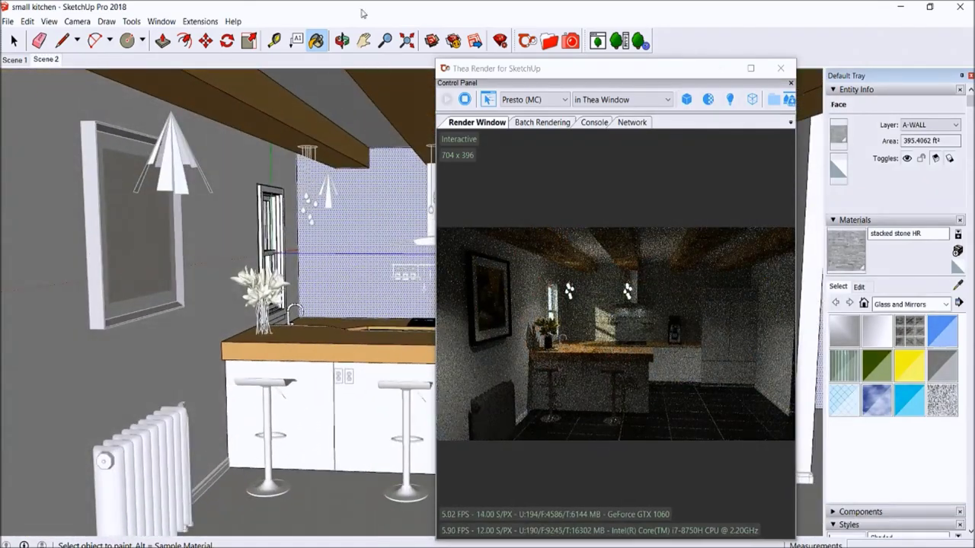
Move the render window aside and box-select the lower cabinets and the island.
drag(568, 68, 742, 66)
key(space)
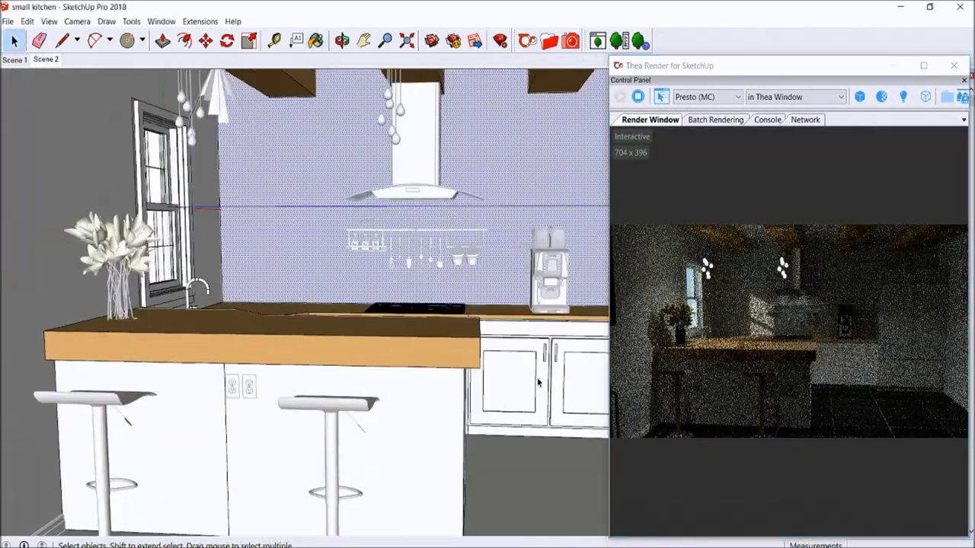
scroll(538, 382, up, 3)
scroll(542, 335, down, 1)
mouse_move(374, 223)
mouse_down()
mouse_move(543, 394)
mouse_move(511, 383)
mouse_up()
scroll(542, 394, down, 2)
scroll(512, 383, up, 2)
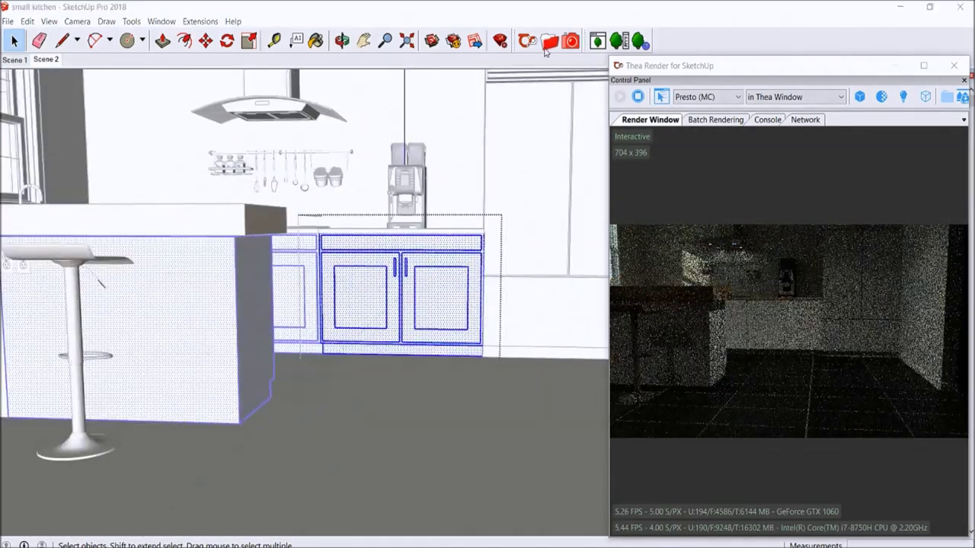
Apply the Thea Matte_White material to the selected cabinets and island.
click(547, 45)
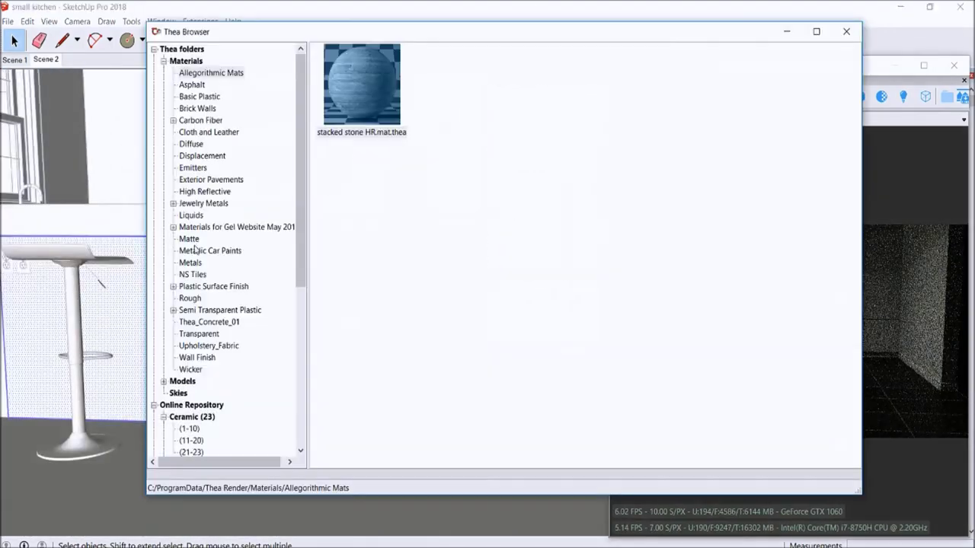
click(787, 32)
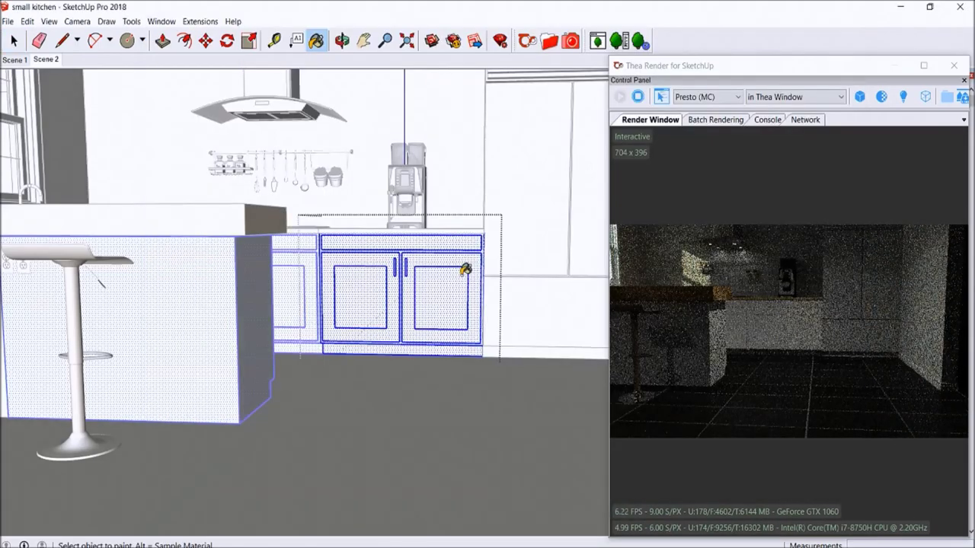
scroll(454, 259, up, 2)
scroll(454, 259, up, 2)
scroll(454, 259, down, 2)
scroll(454, 259, down, 2)
Pan to the base of the column and select its baseboard.
shift+middle_drag(316, 192, 209, 192)
scroll(531, 371, up, 3)
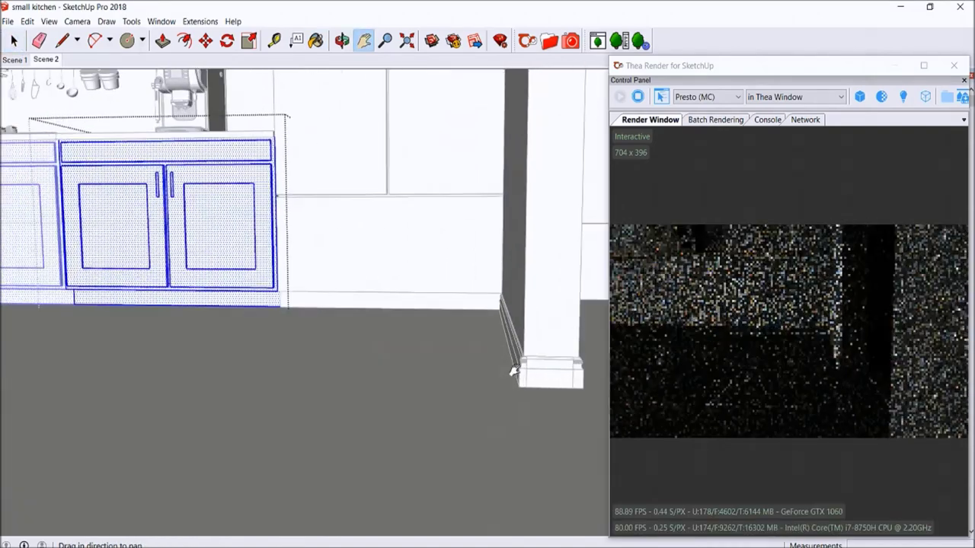
key(space)
scroll(527, 370, up, 1)
click(523, 375)
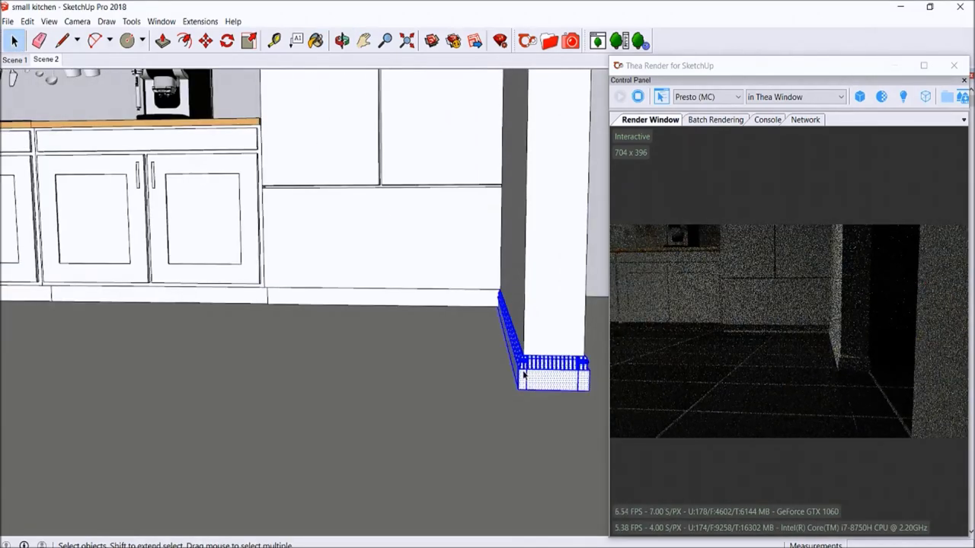
drag(873, 81, 851, 73)
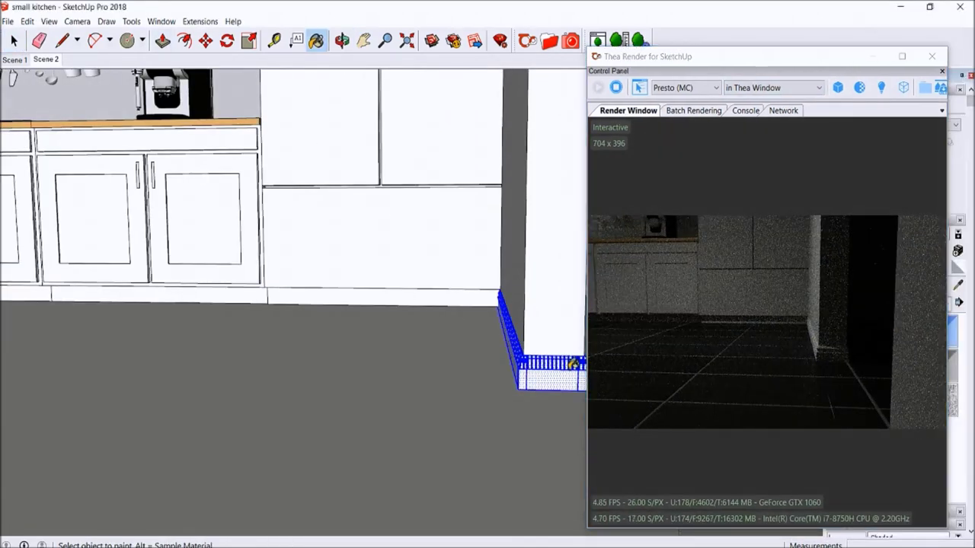
Select the skirting beside the radiator and paint it with the baseboard material.
scroll(568, 371, down, 1)
scroll(459, 281, down, 3)
scroll(193, 88, down, 3)
key(space)
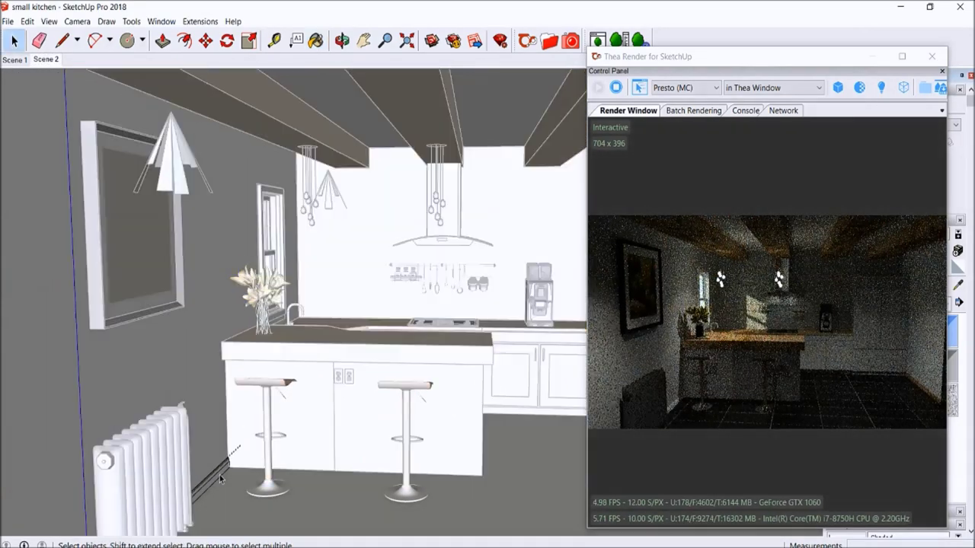
click(225, 472)
key(b)
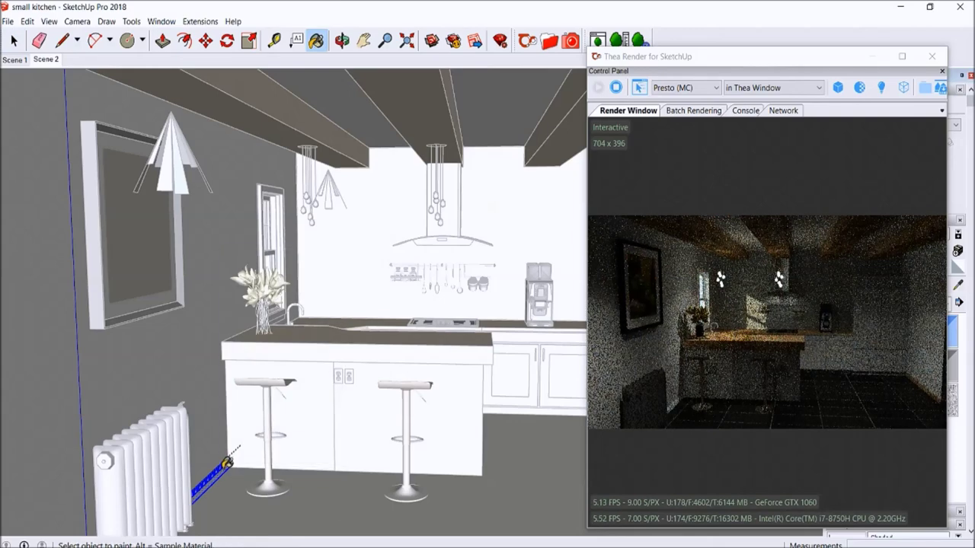
scroll(335, 328, up, 1)
scroll(327, 335, up, 1)
scroll(293, 468, up, 2)
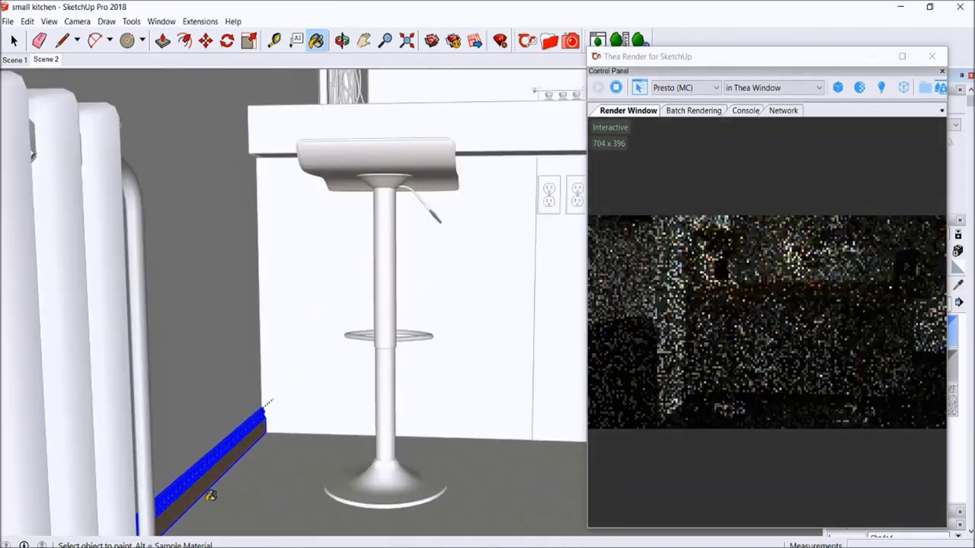
scroll(222, 457, up, 1)
Check the skirting's Reverse Faces option, return to Scene 2, and maximize the render window.
right_click(219, 471)
key(Escape)
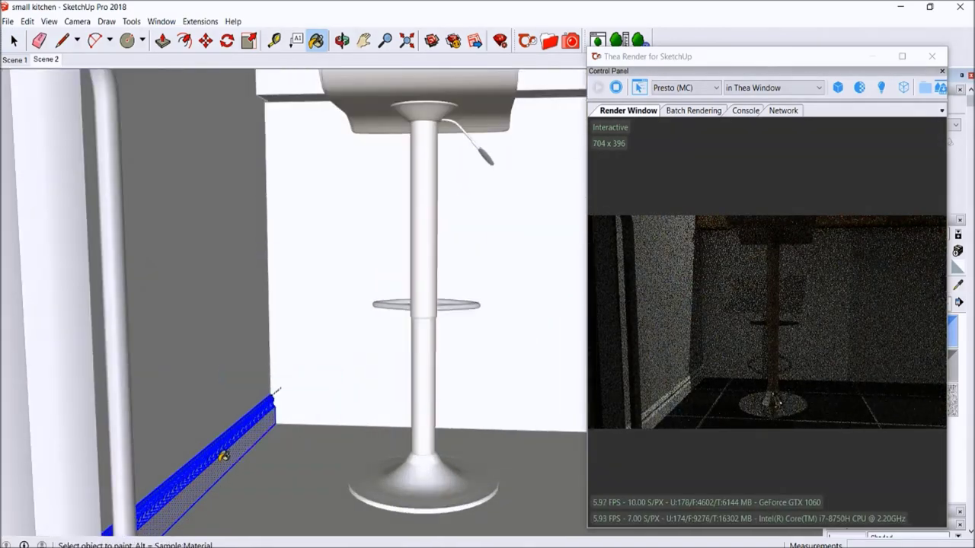
click(50, 60)
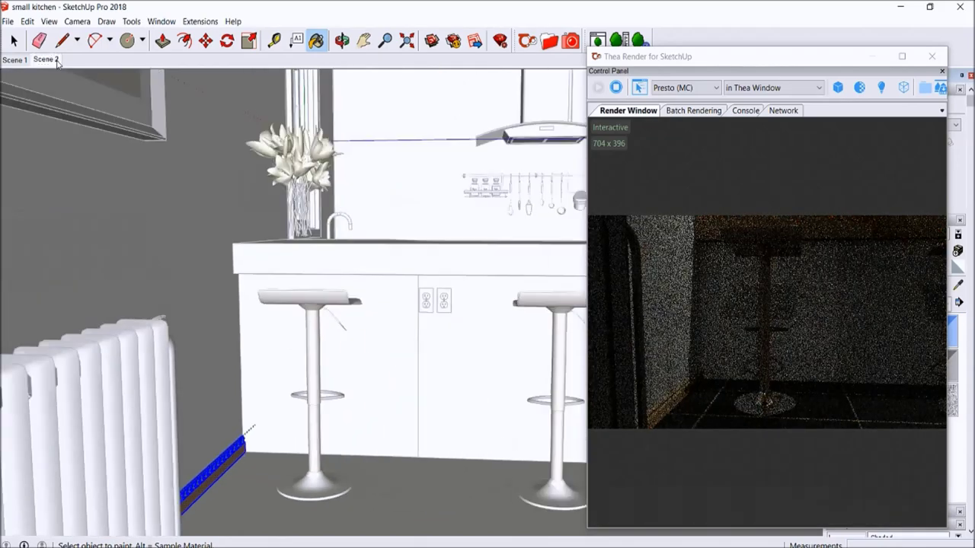
click(13, 41)
click(130, 480)
click(901, 55)
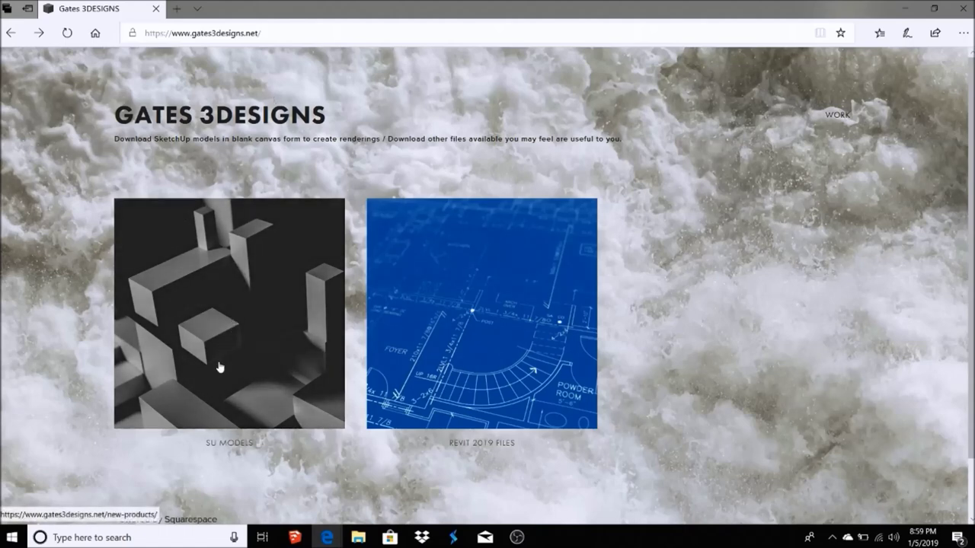
Open SU Models on gates3designs.net and scroll through listings like the Big Kitchen Model.
click(273, 344)
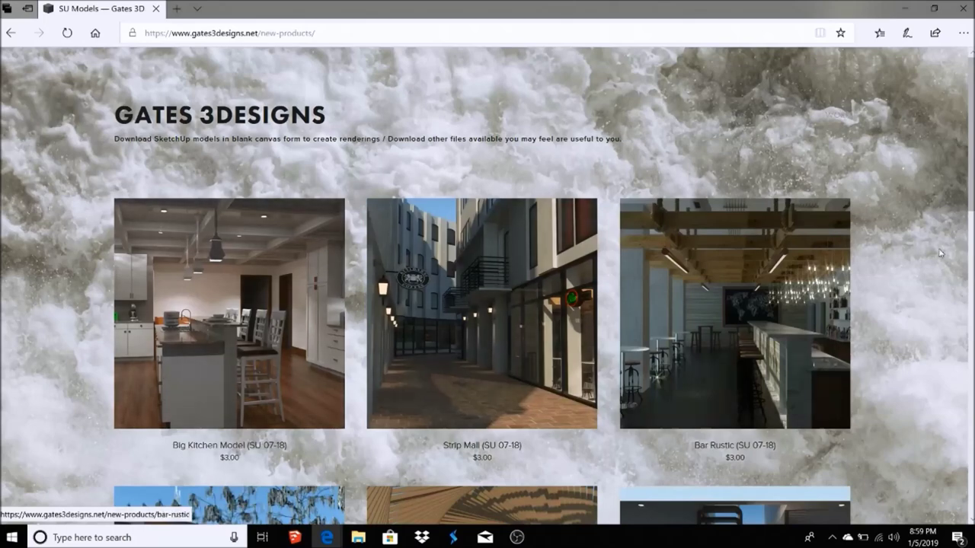
scroll(564, 274, down, 3)
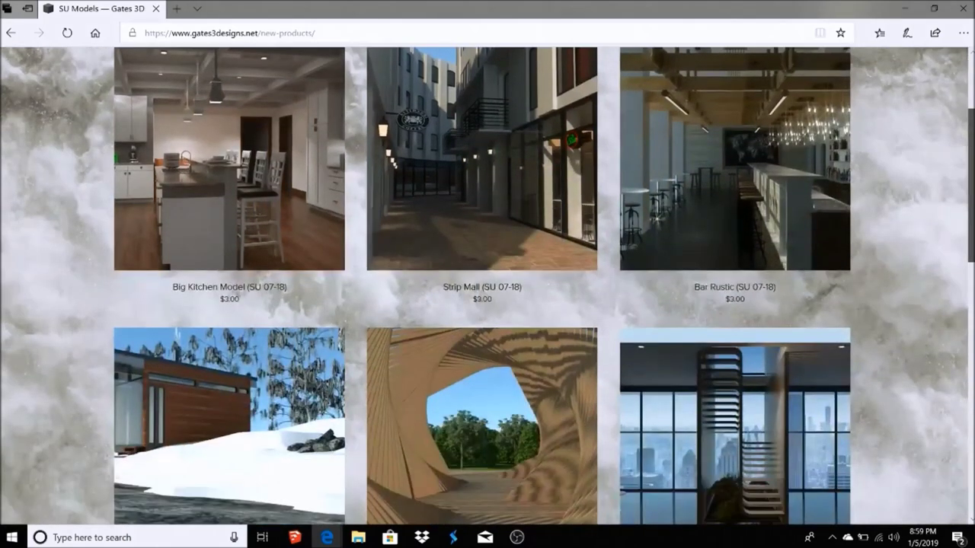